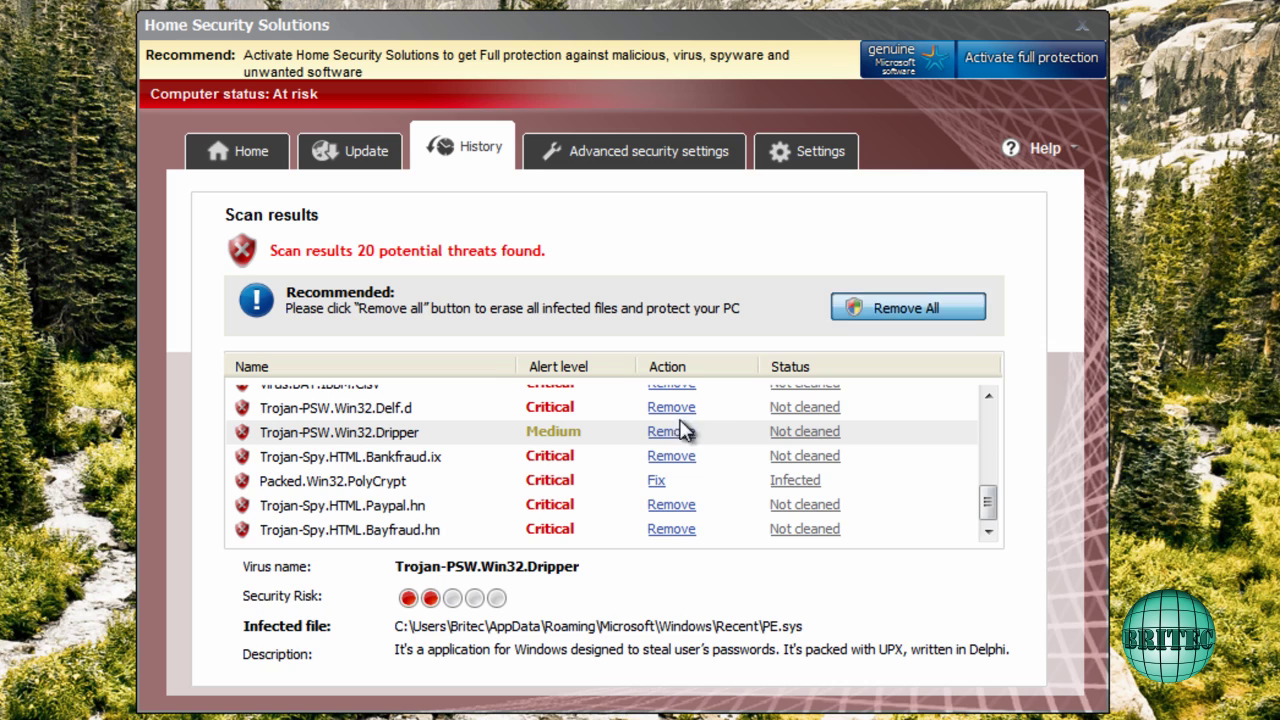
# Decline removing all found threats on the rogue program's home page, and view its update offer and dismiss it without installing
pyautogui.click(213, 150)
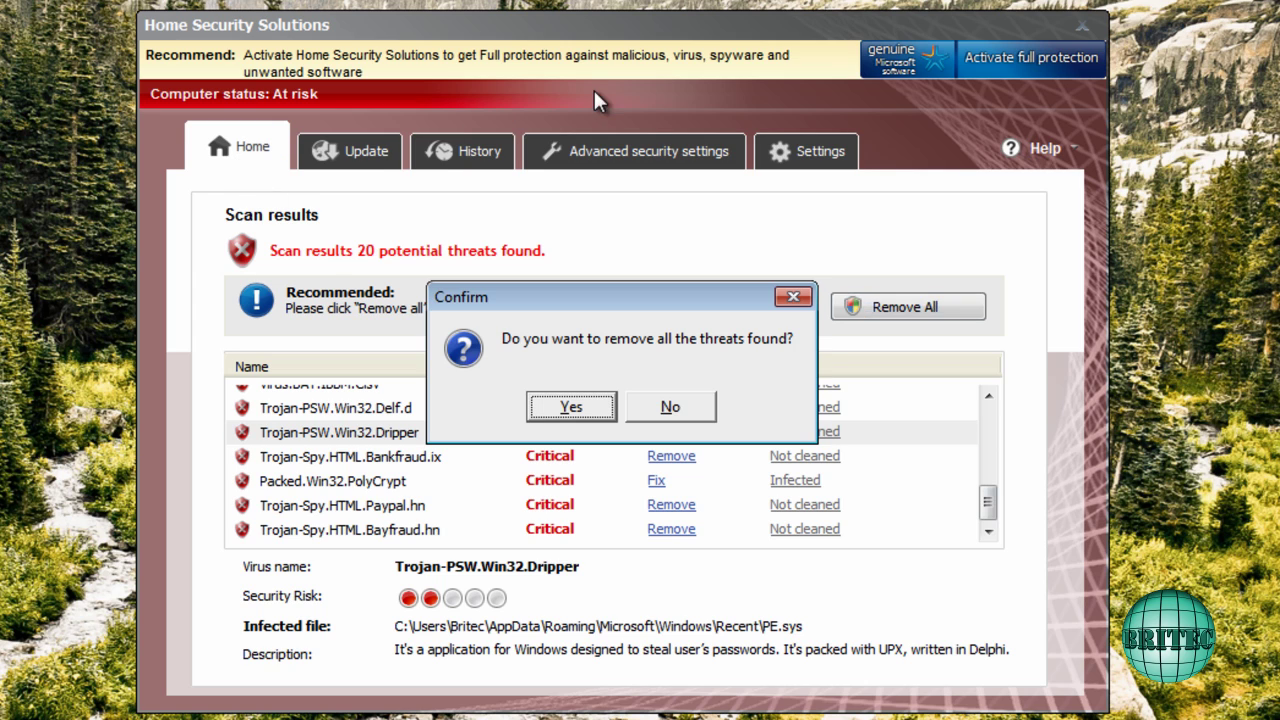
pyautogui.click(690, 416)
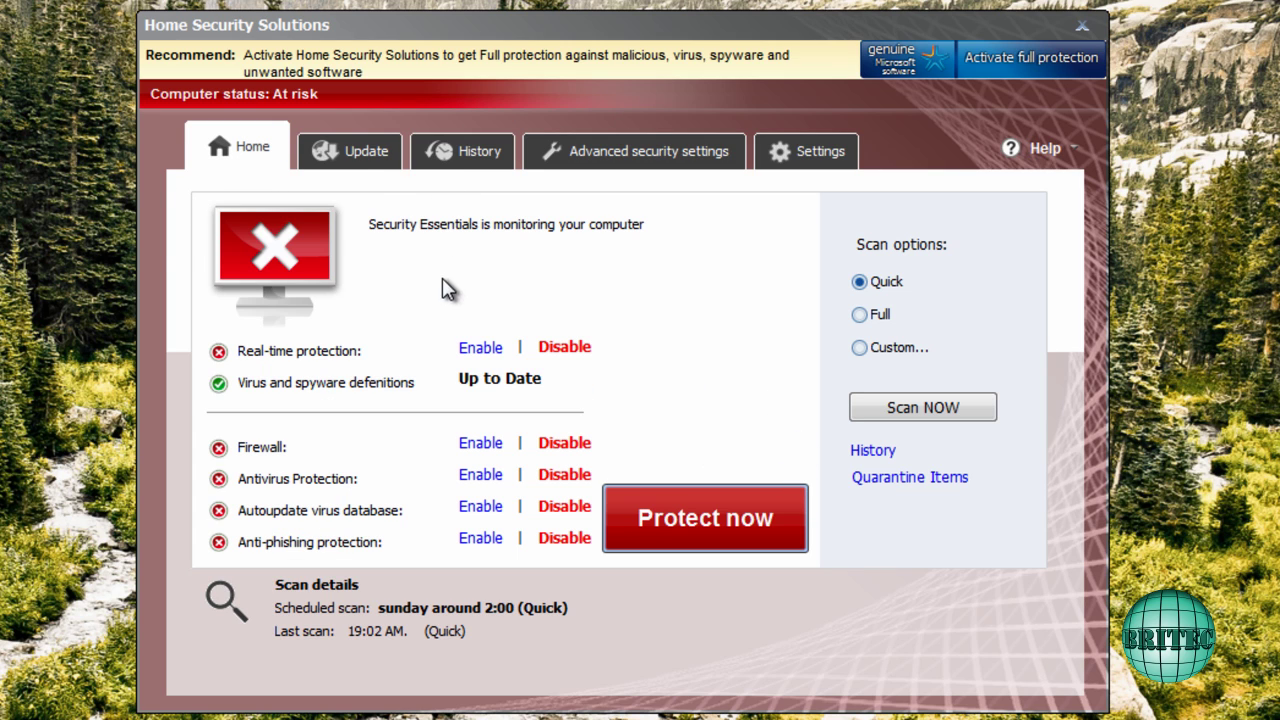
pyautogui.click(366, 160)
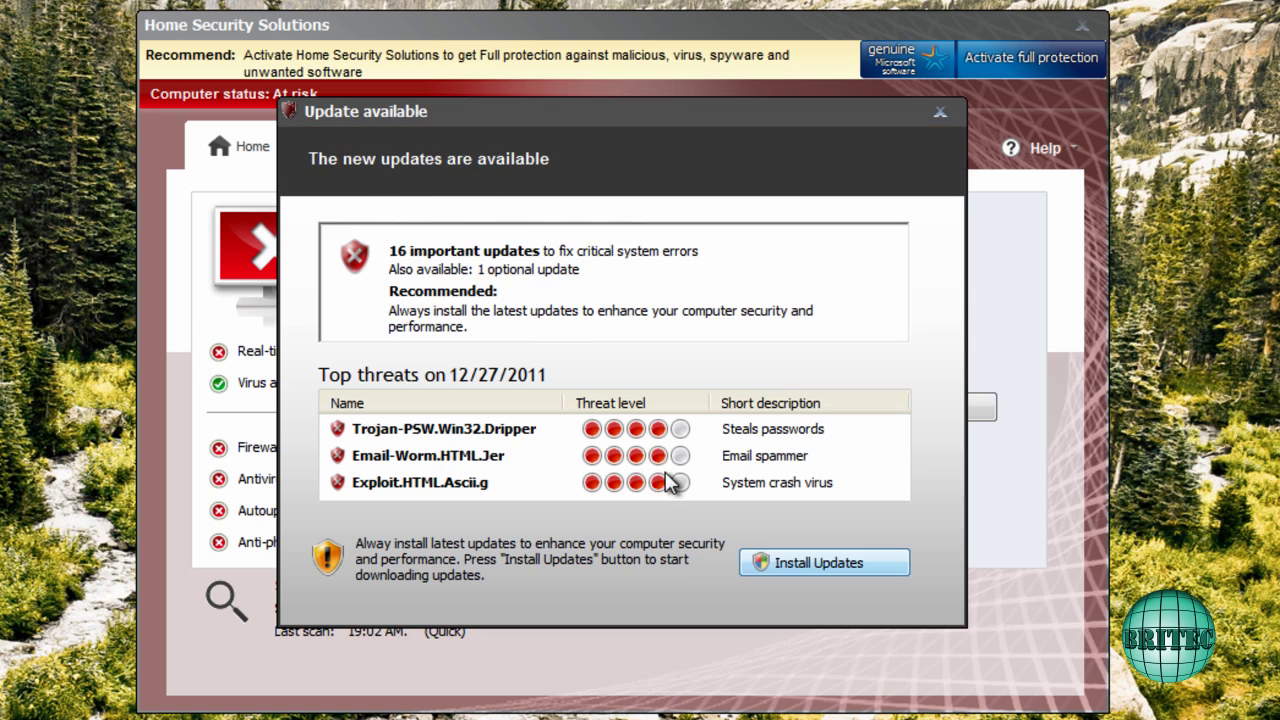
pyautogui.click(936, 113)
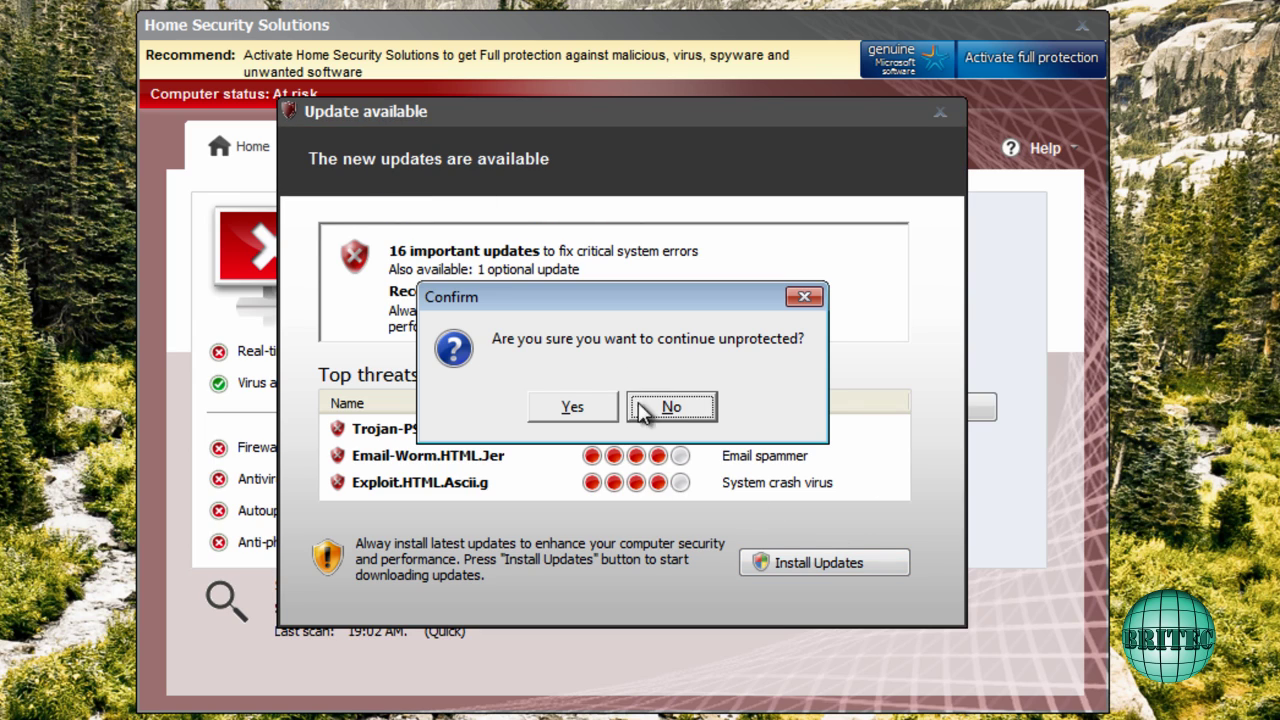
pyautogui.moveTo(568, 405); pyautogui.dragTo(660, 409)
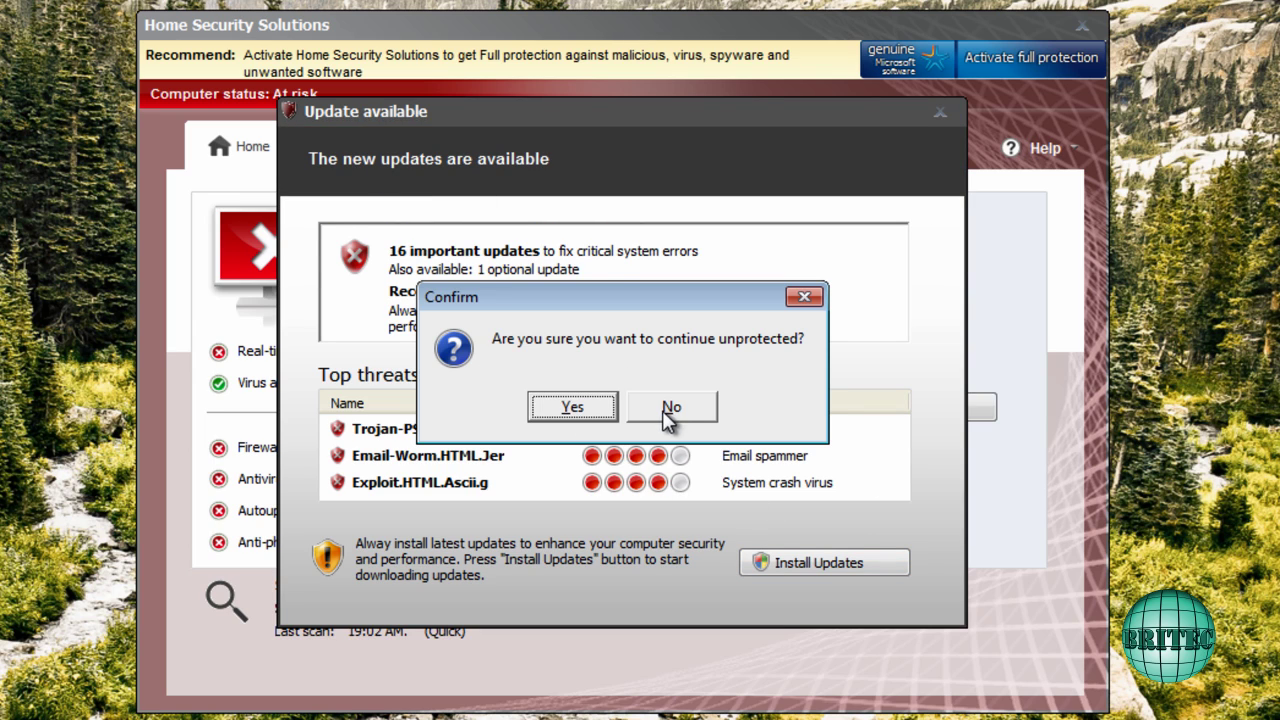
pyautogui.click(663, 409)
pyautogui.click(937, 113)
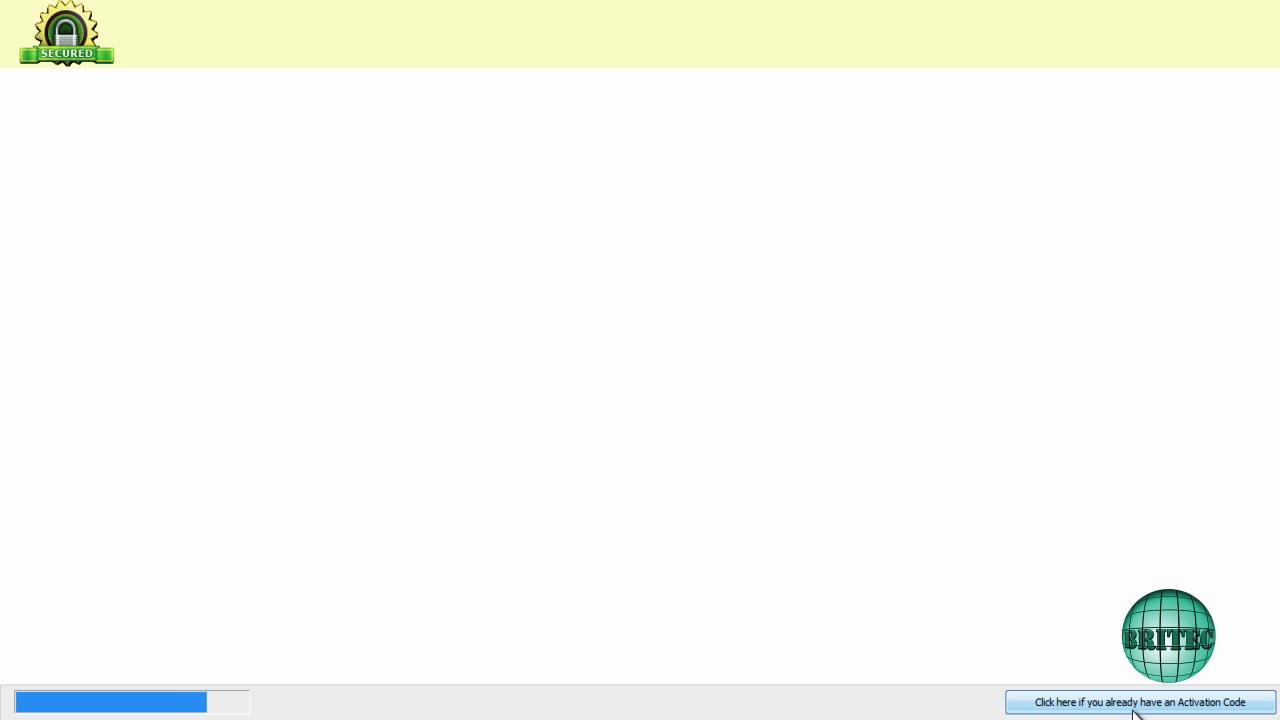
# Open the product key registration form from the activation page and close it without entering a key
pyautogui.click(1142, 704)
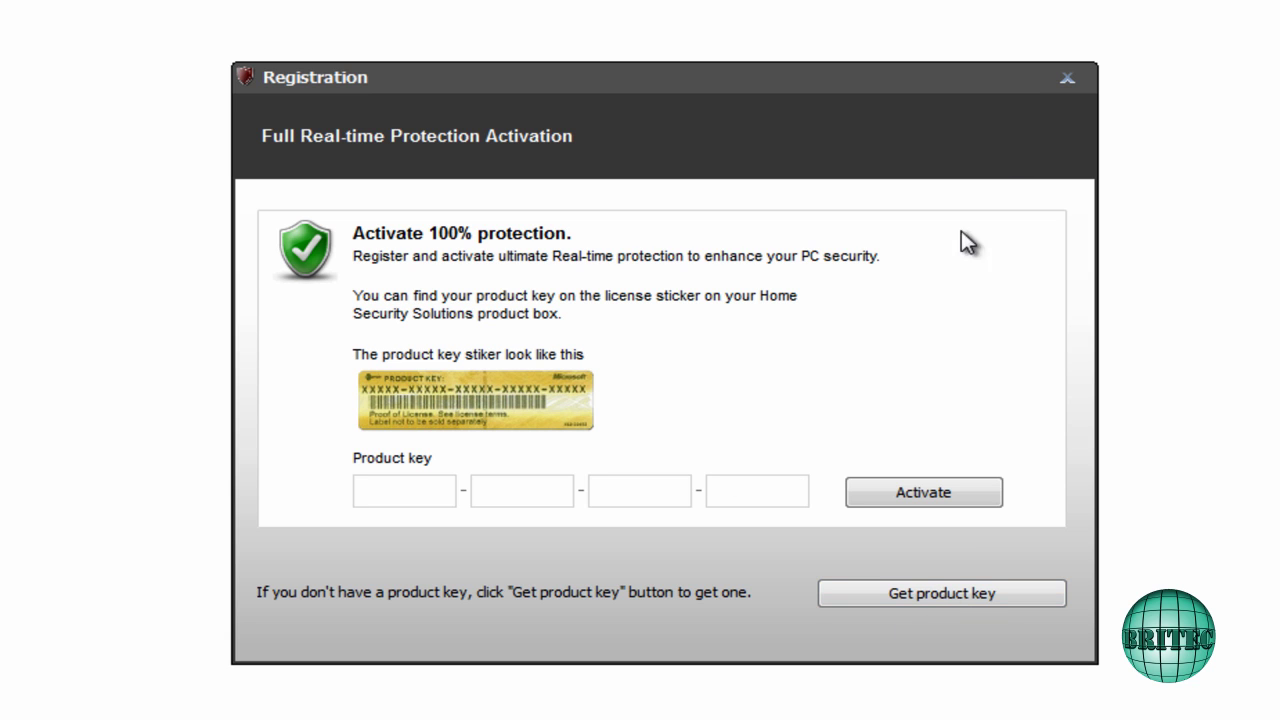
pyautogui.click(1062, 79)
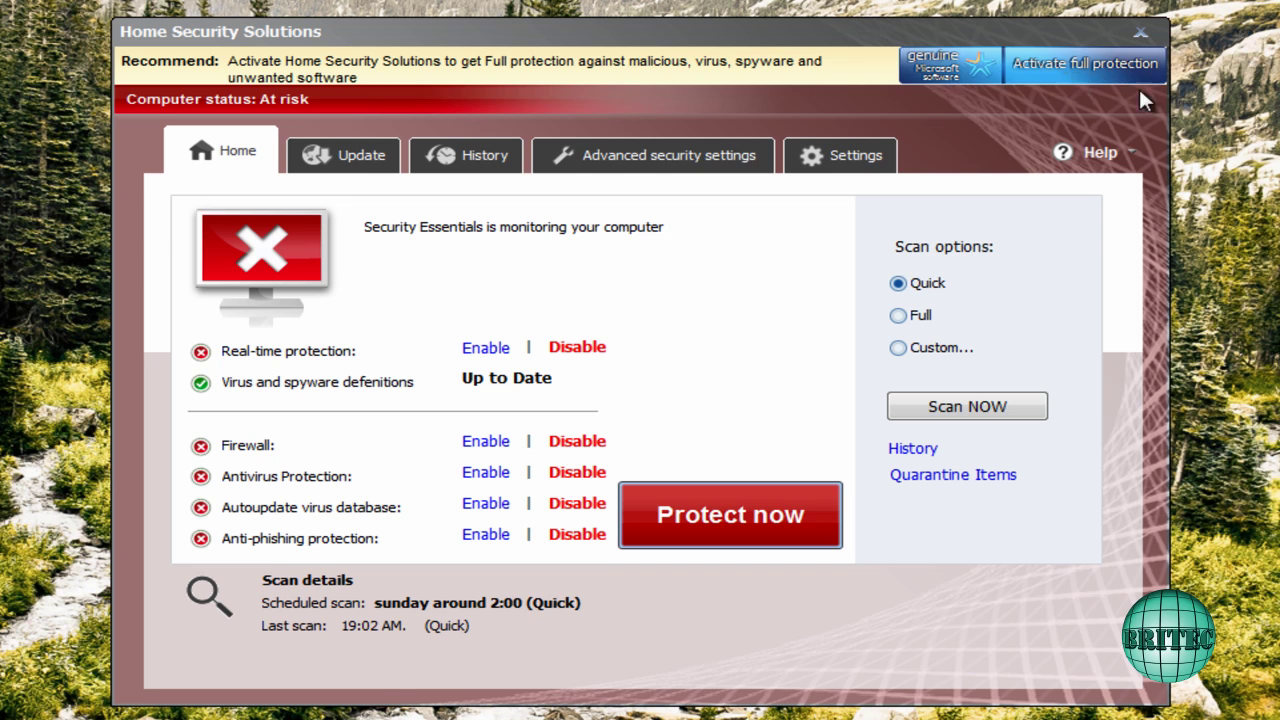
# Move the rogue window aside and examine the target path in the properties of the Home Security Solutions desktop shortcut
pyautogui.moveTo(898, 36); pyautogui.dragTo(918, 4)
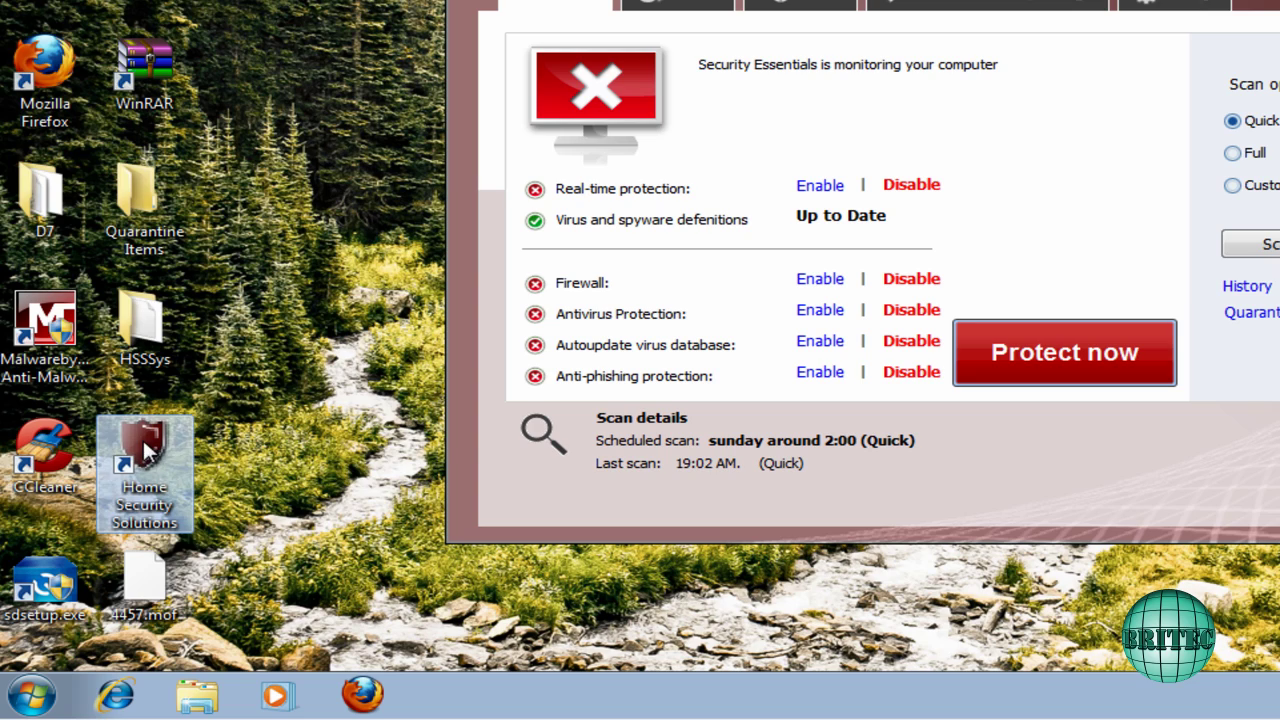
pyautogui.rightClick(146, 452)
pyautogui.click(222, 423)
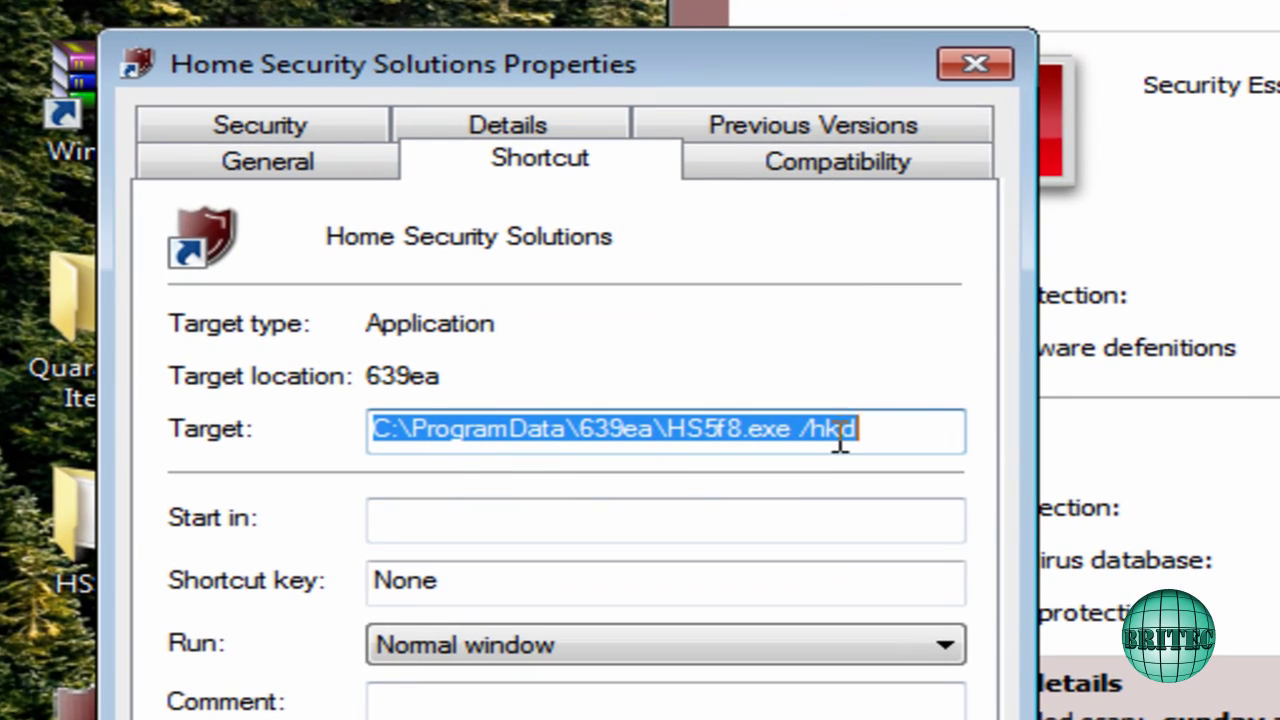
pyautogui.click(928, 432)
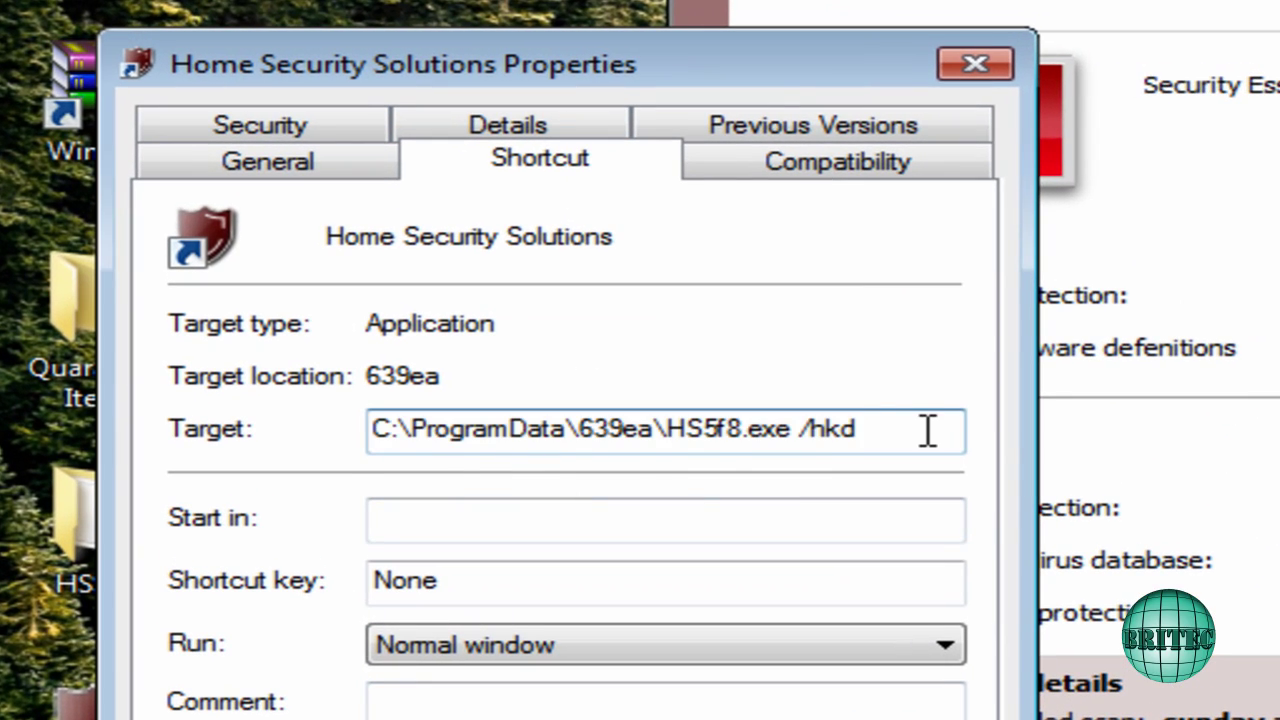
pyautogui.moveTo(906, 431); pyautogui.dragTo(412, 432)
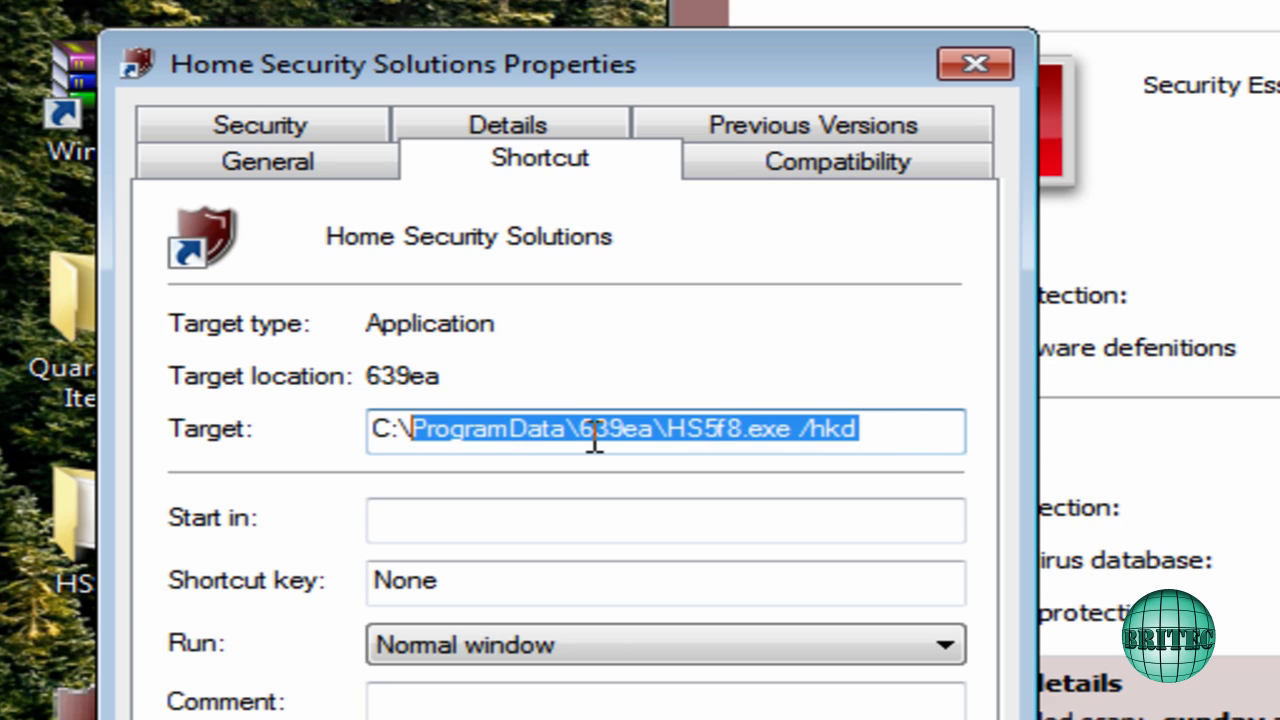
pyautogui.click(555, 430)
pyautogui.moveTo(568, 430); pyautogui.dragTo(277, 437)
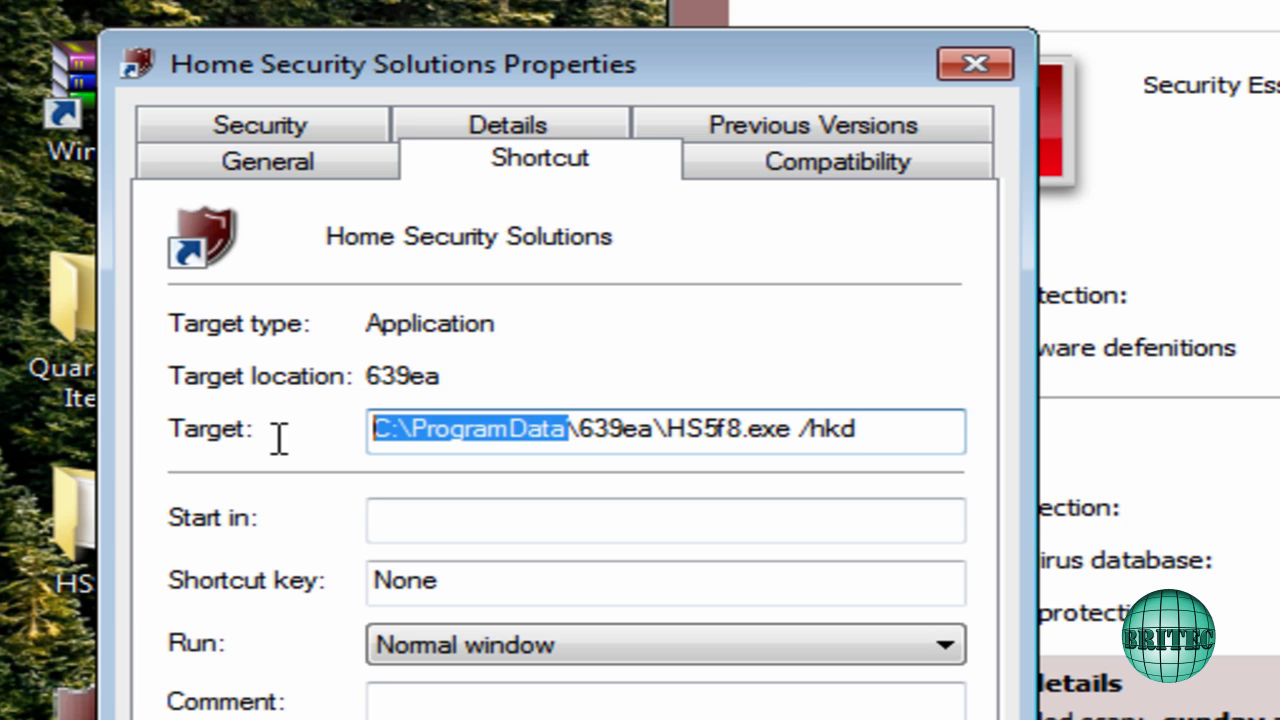
pyautogui.click(890, 432)
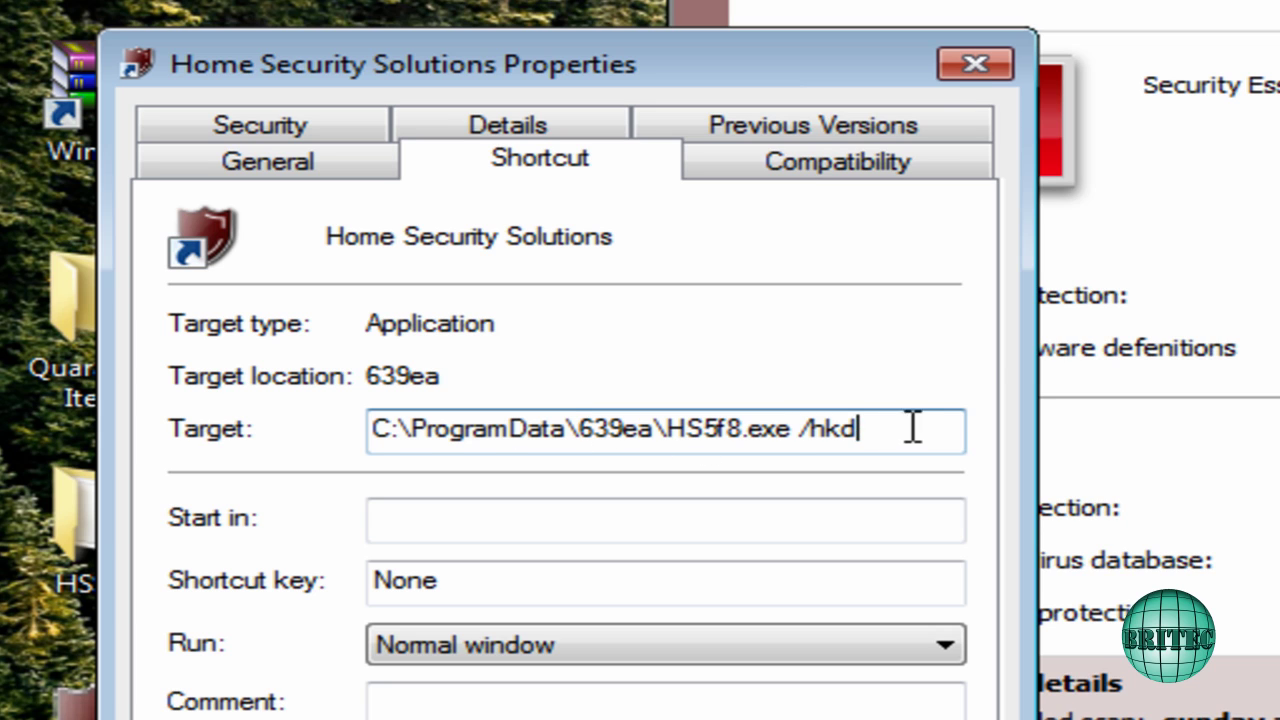
pyautogui.click(975, 65)
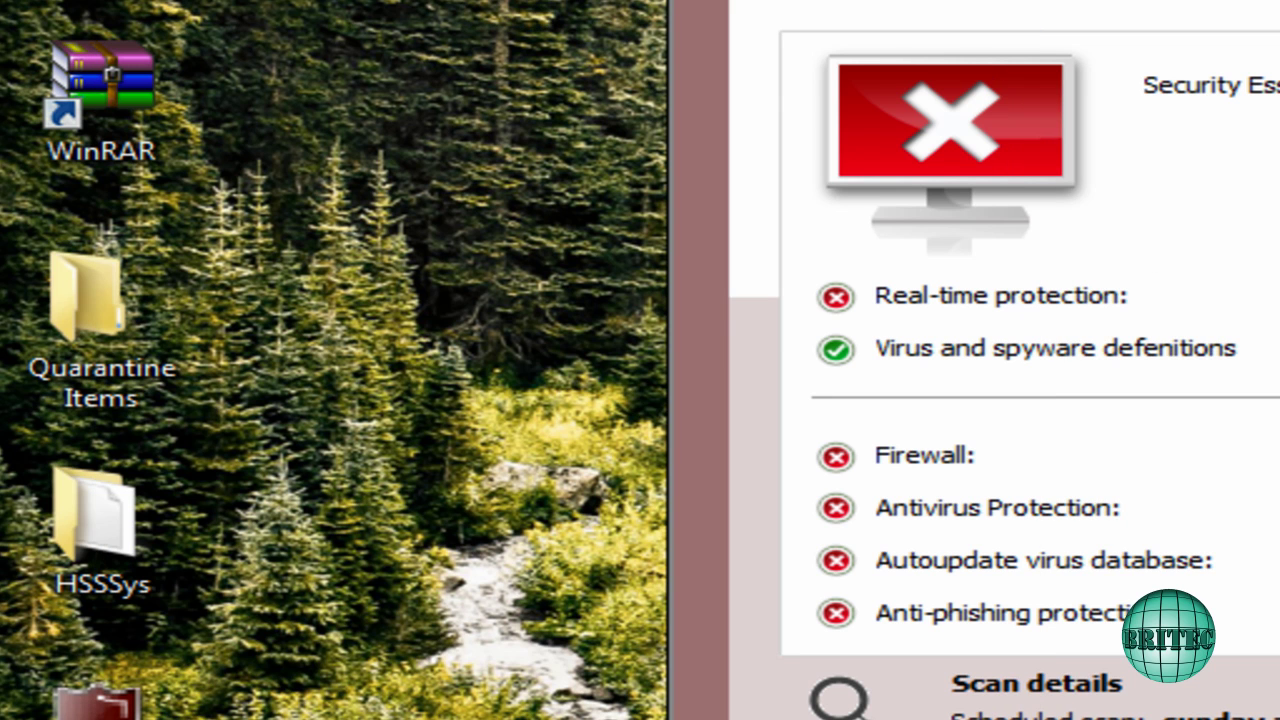
# Find and launch the msconfig utility, allowing it to make changes to the computer
pyautogui.press('super')
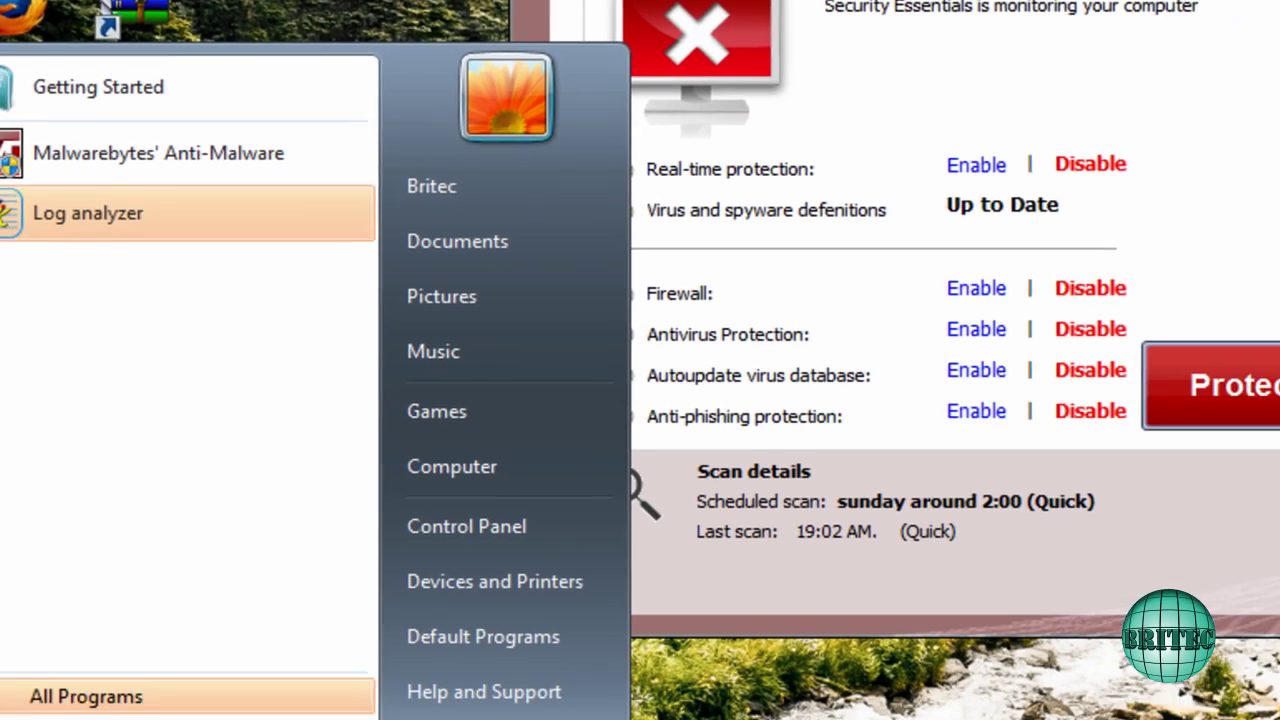
pyautogui.write('m')
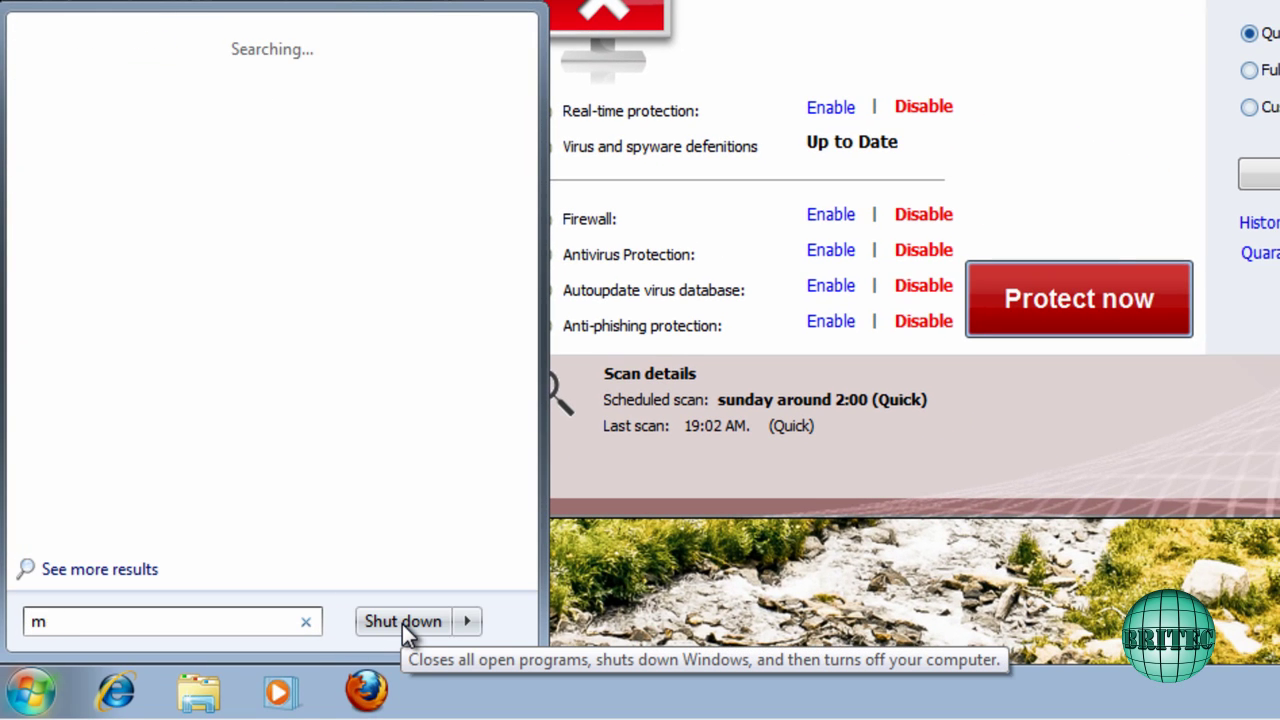
pyautogui.write('sconfig')
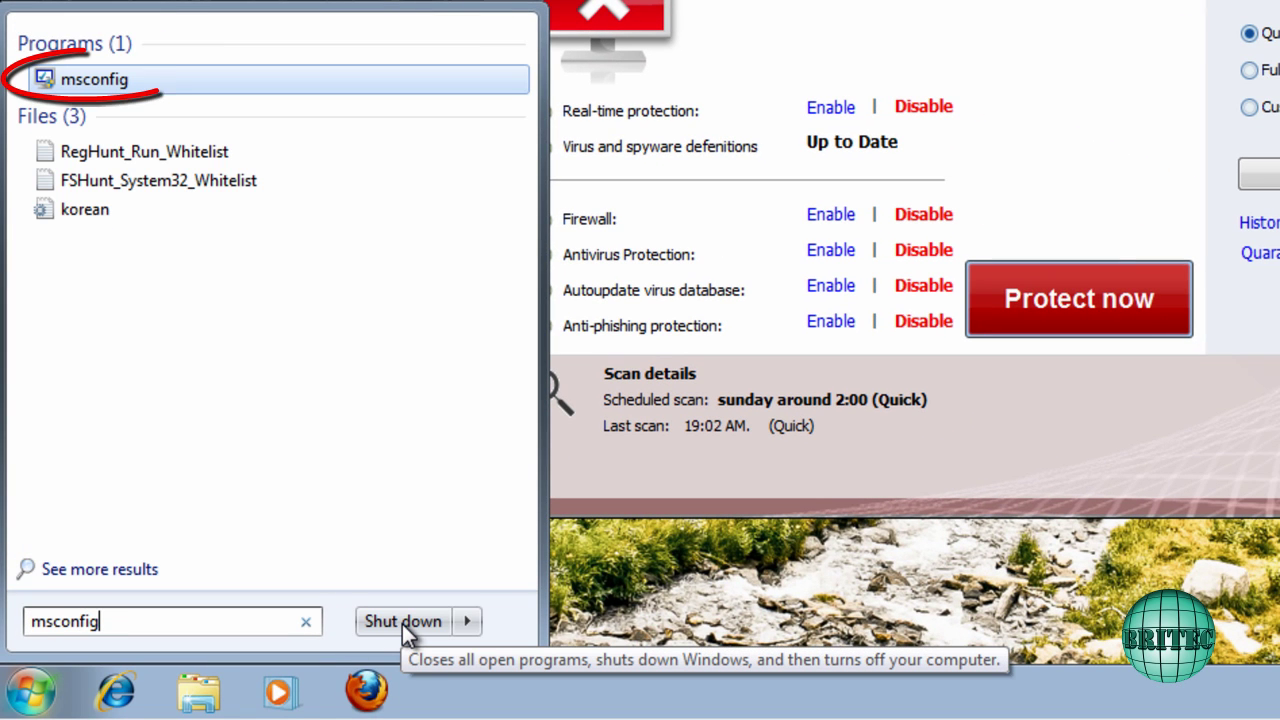
pyautogui.click(106, 80)
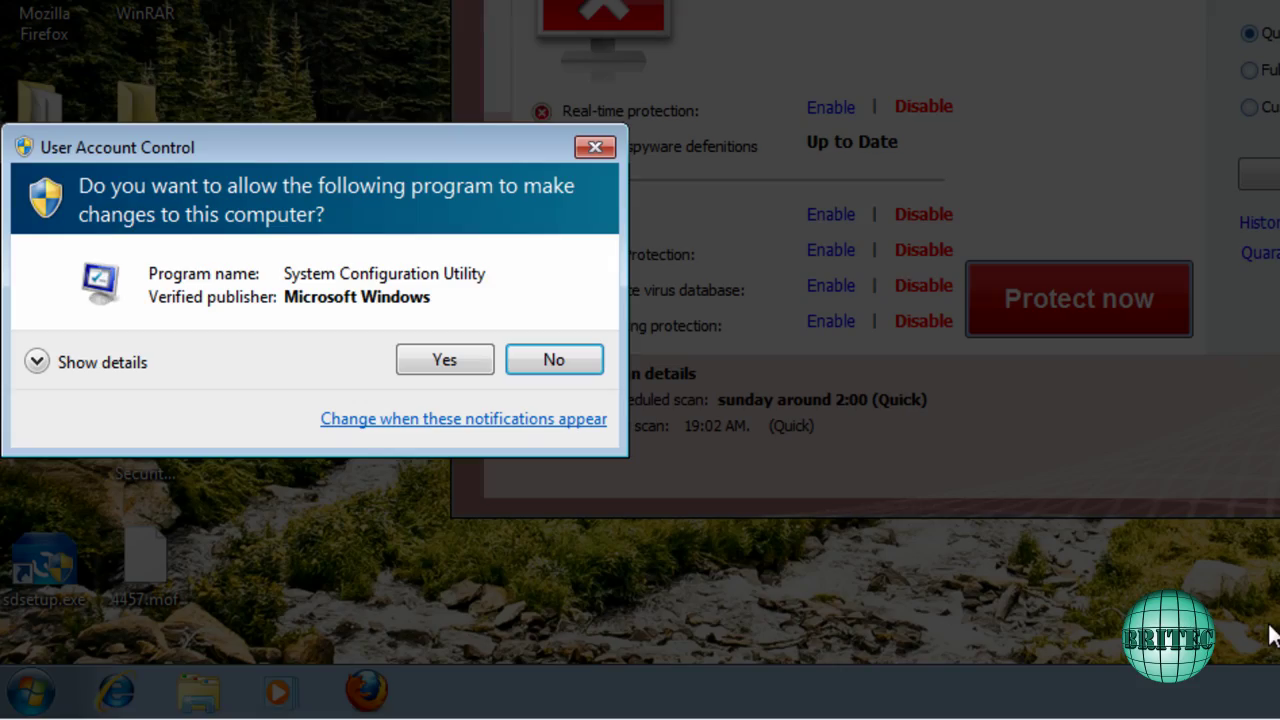
pyautogui.click(444, 362)
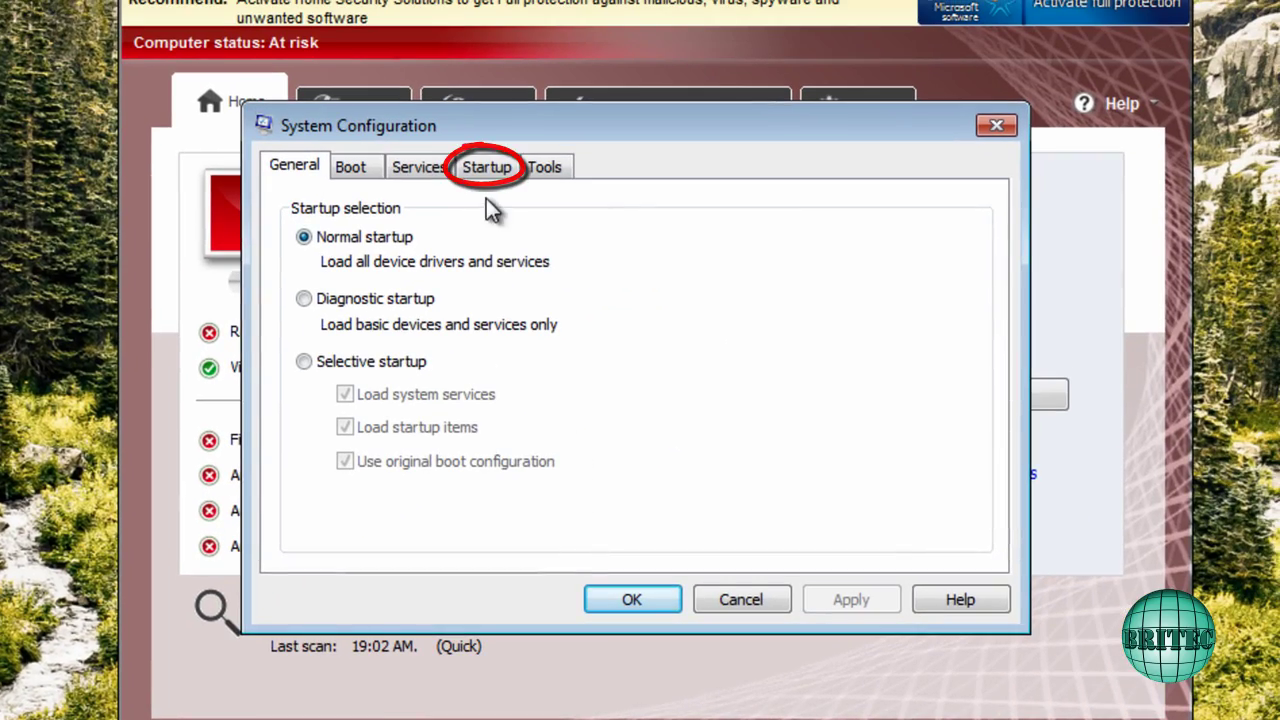
# Widen the startup list's Command column, disable the suspicious startup items limnol and FileSystem, and exit without restarting
pyautogui.click(487, 167)
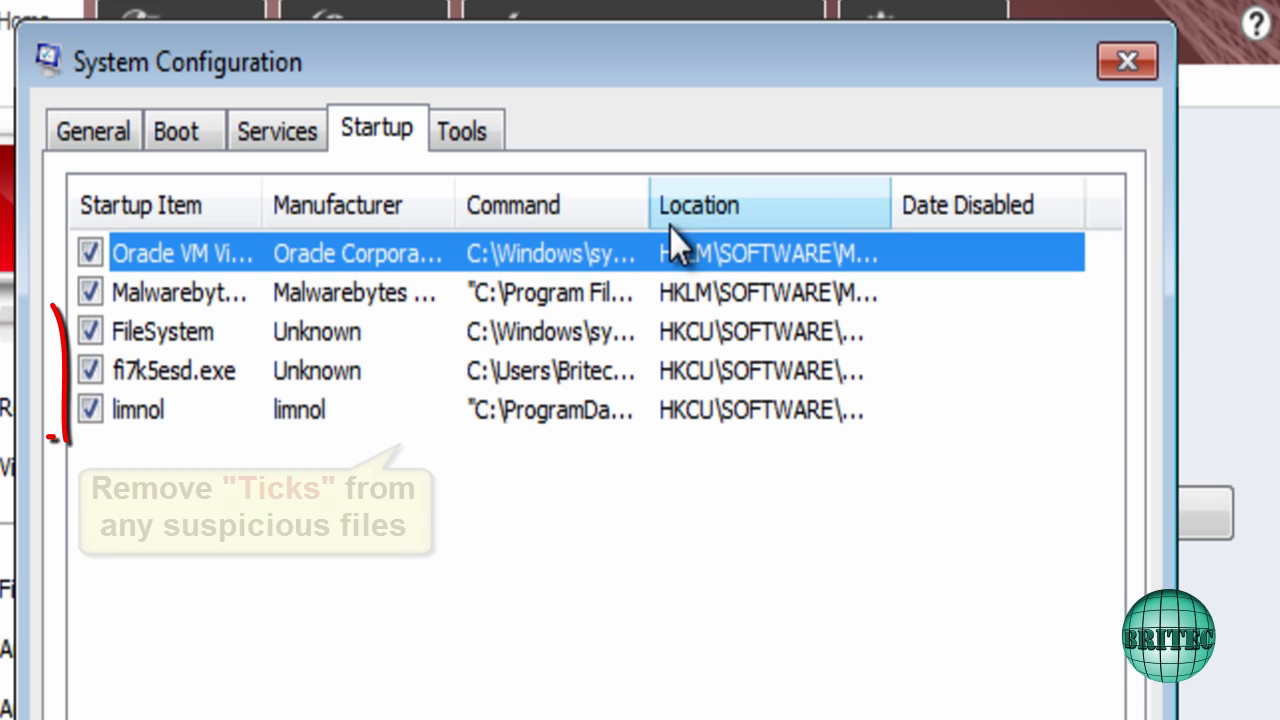
pyautogui.moveTo(648, 206); pyautogui.dragTo(970, 237)
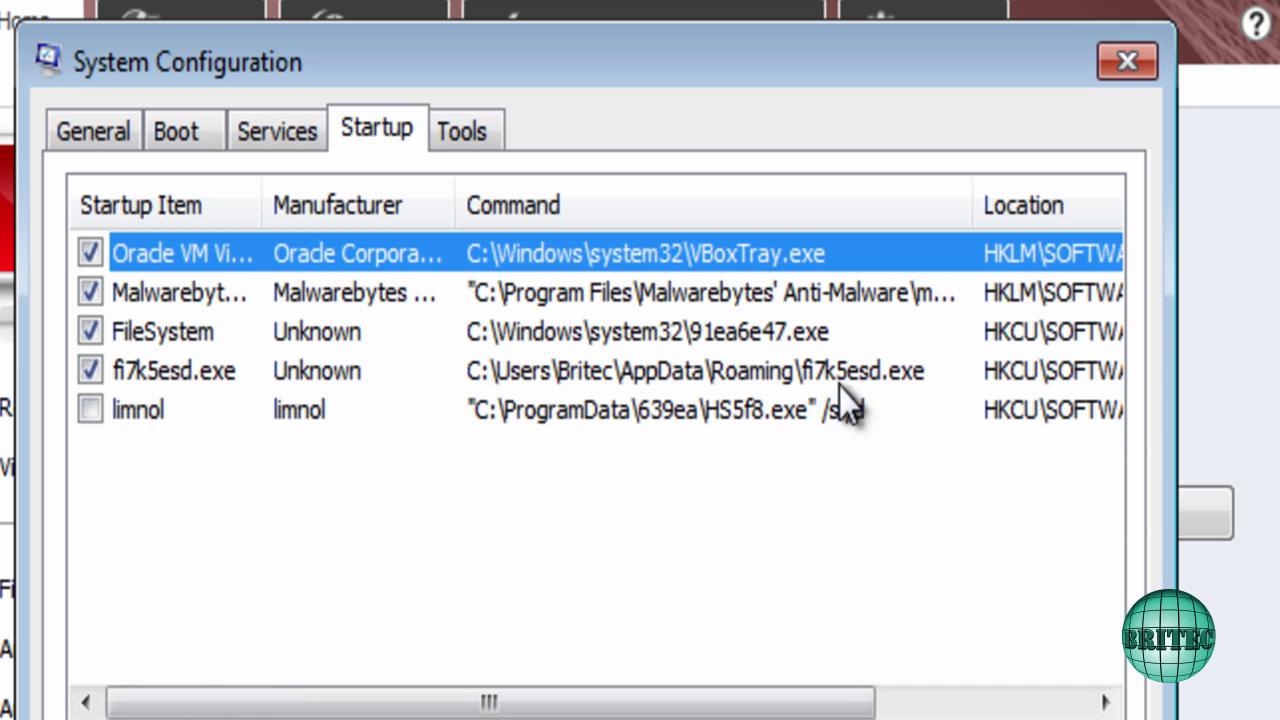
pyautogui.click(90, 337)
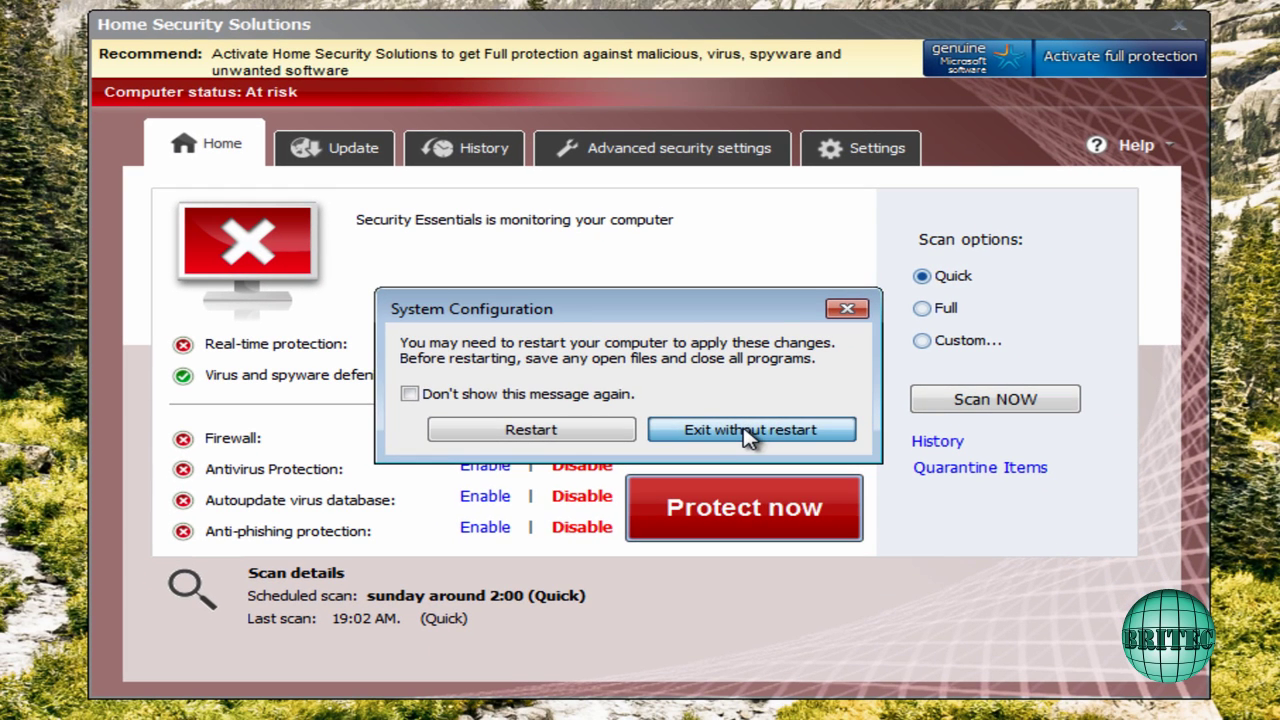
pyautogui.click(768, 568)
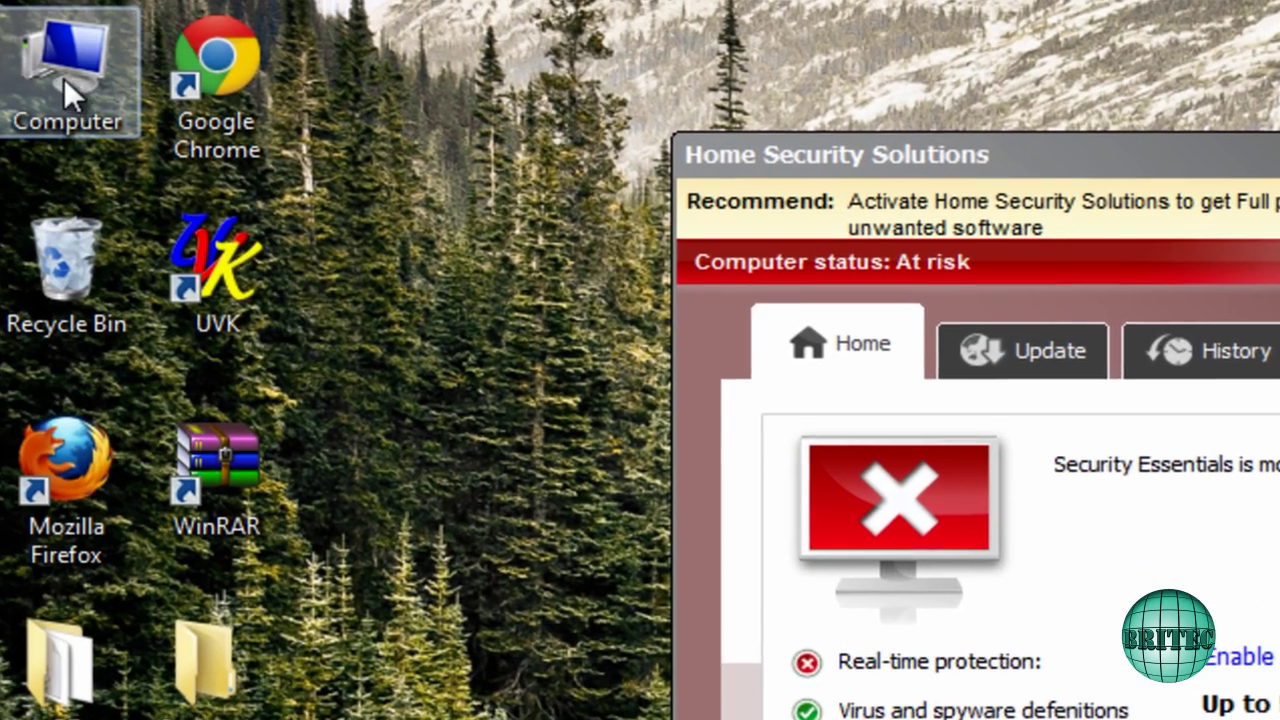
# From Local Disk (C:), set the folder options to show hidden files, folders, and drives and to display extensions for known file types
pyautogui.doubleClick(64, 78)
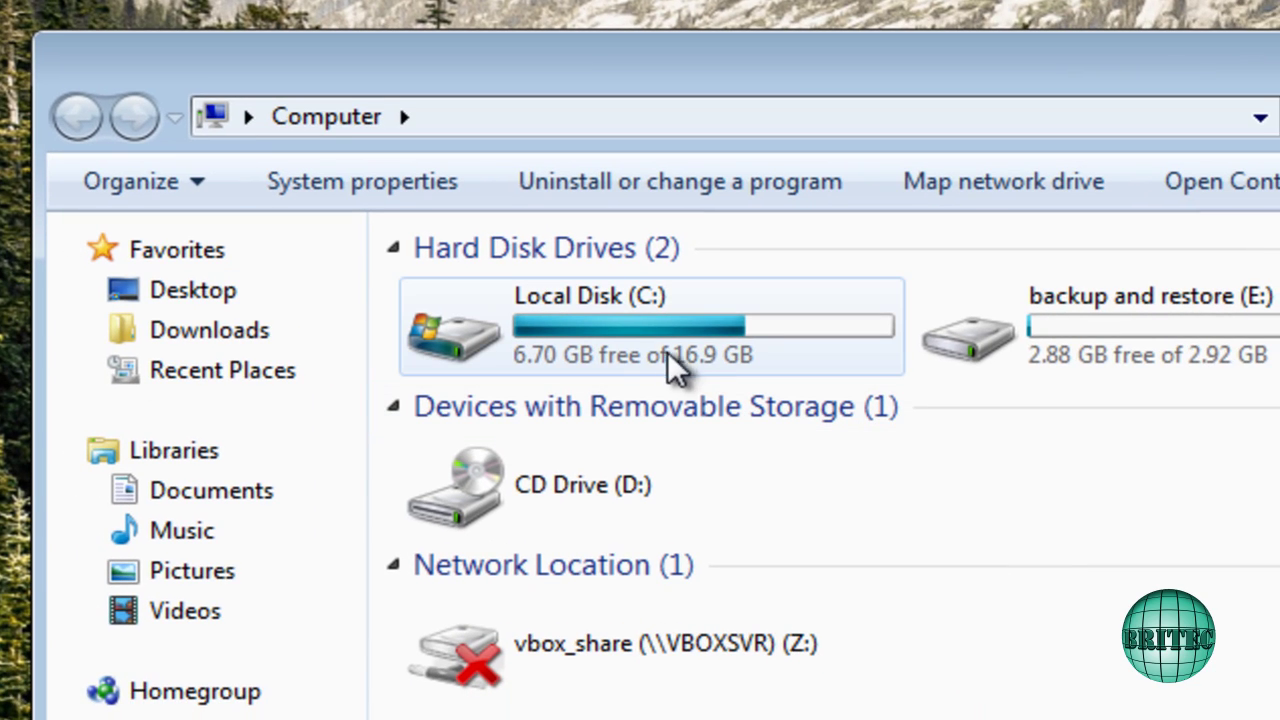
pyautogui.doubleClick(586, 330)
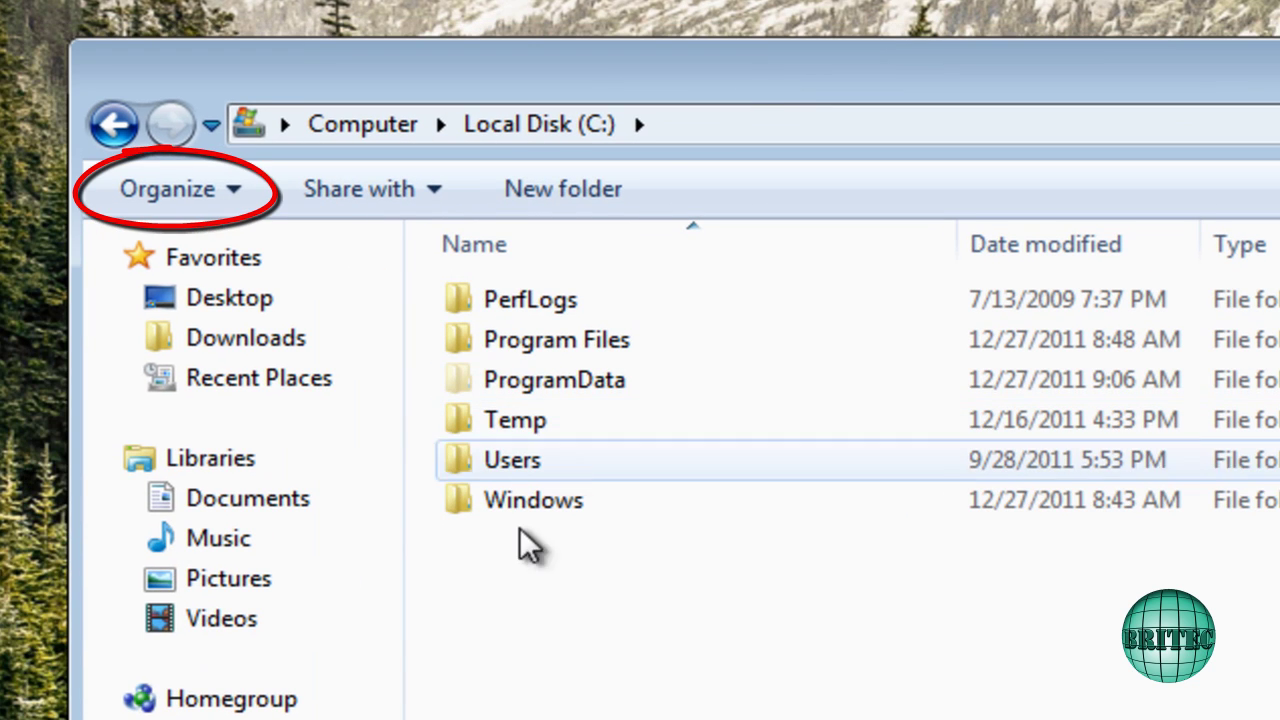
pyautogui.click(251, 194)
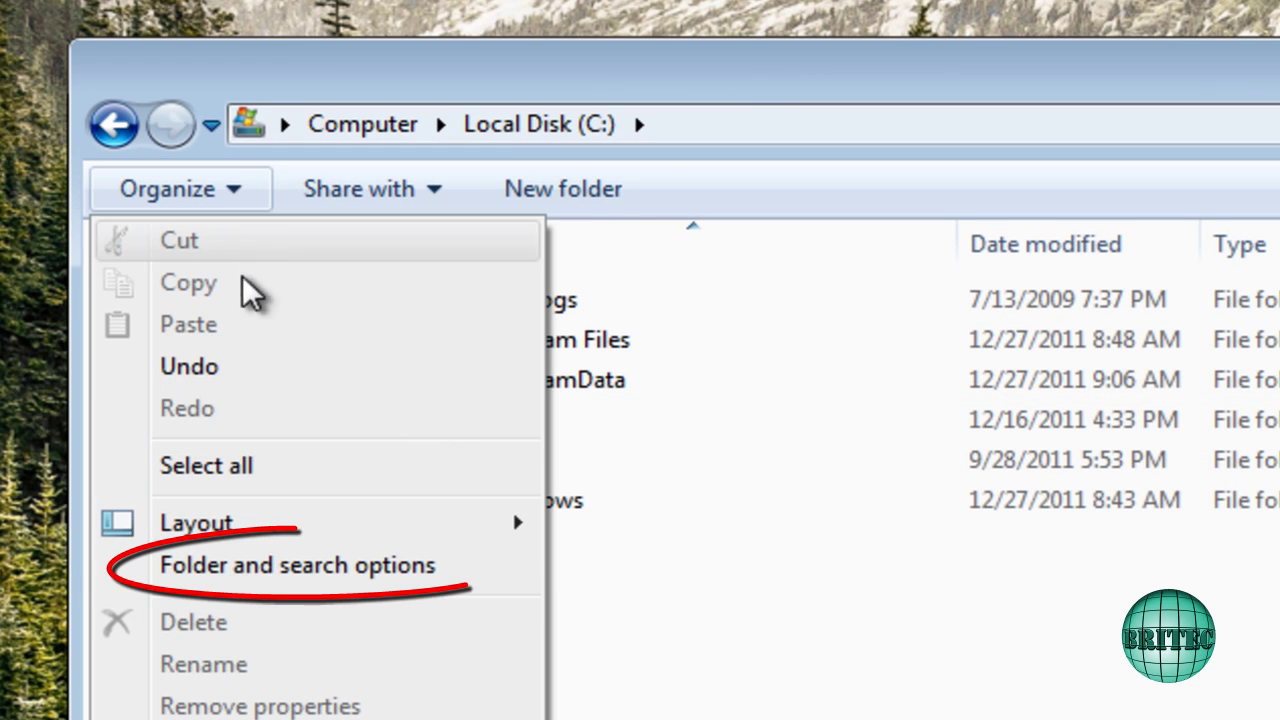
pyautogui.click(274, 583)
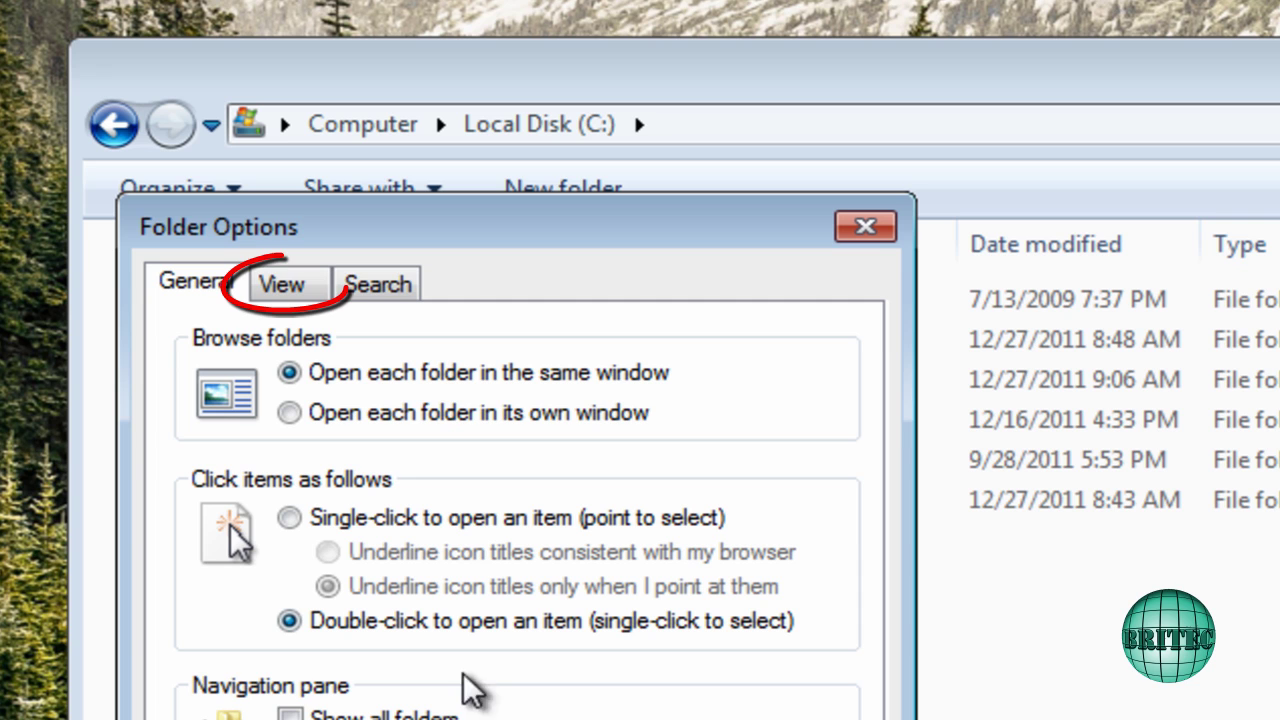
pyautogui.click(290, 294)
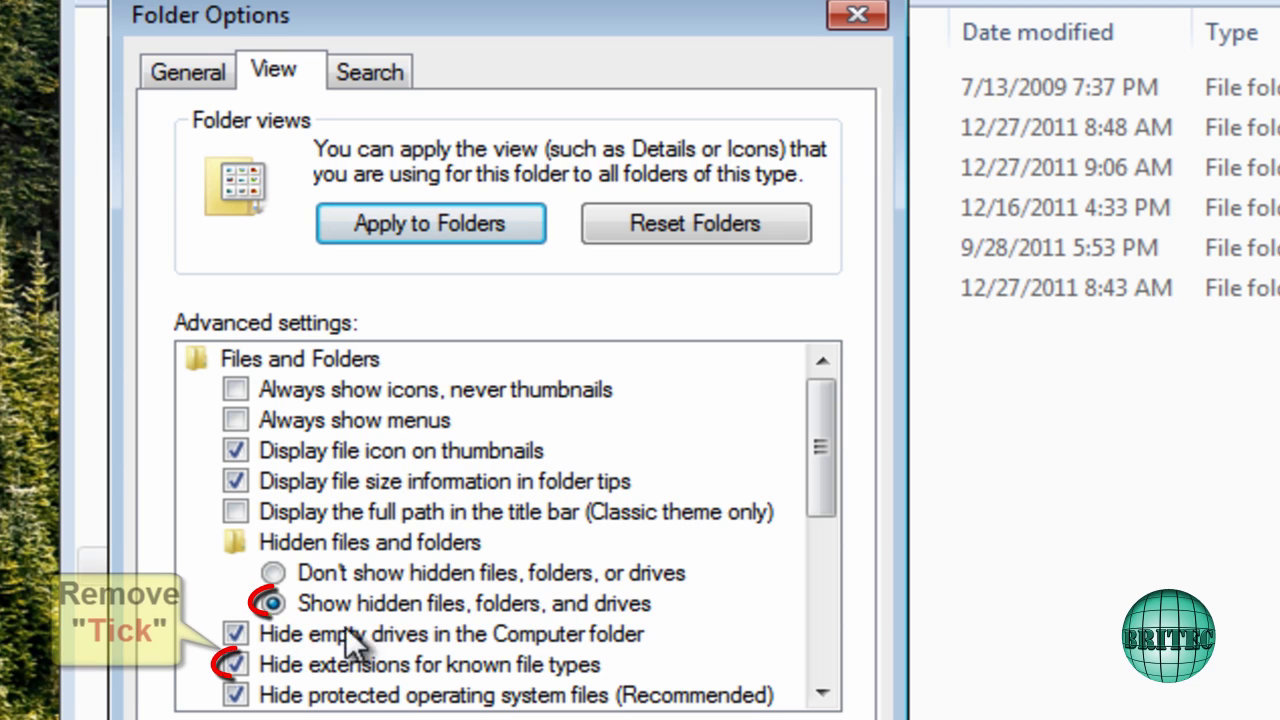
pyautogui.press('Up')
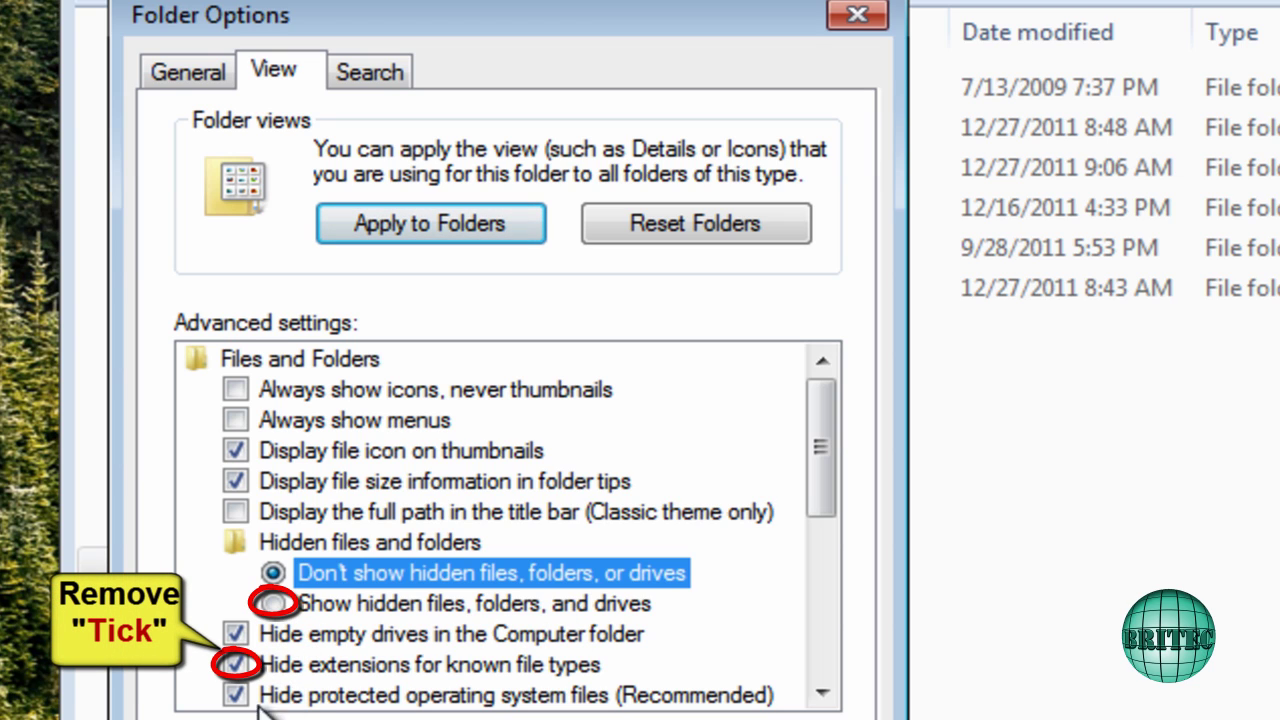
pyautogui.click(272, 603)
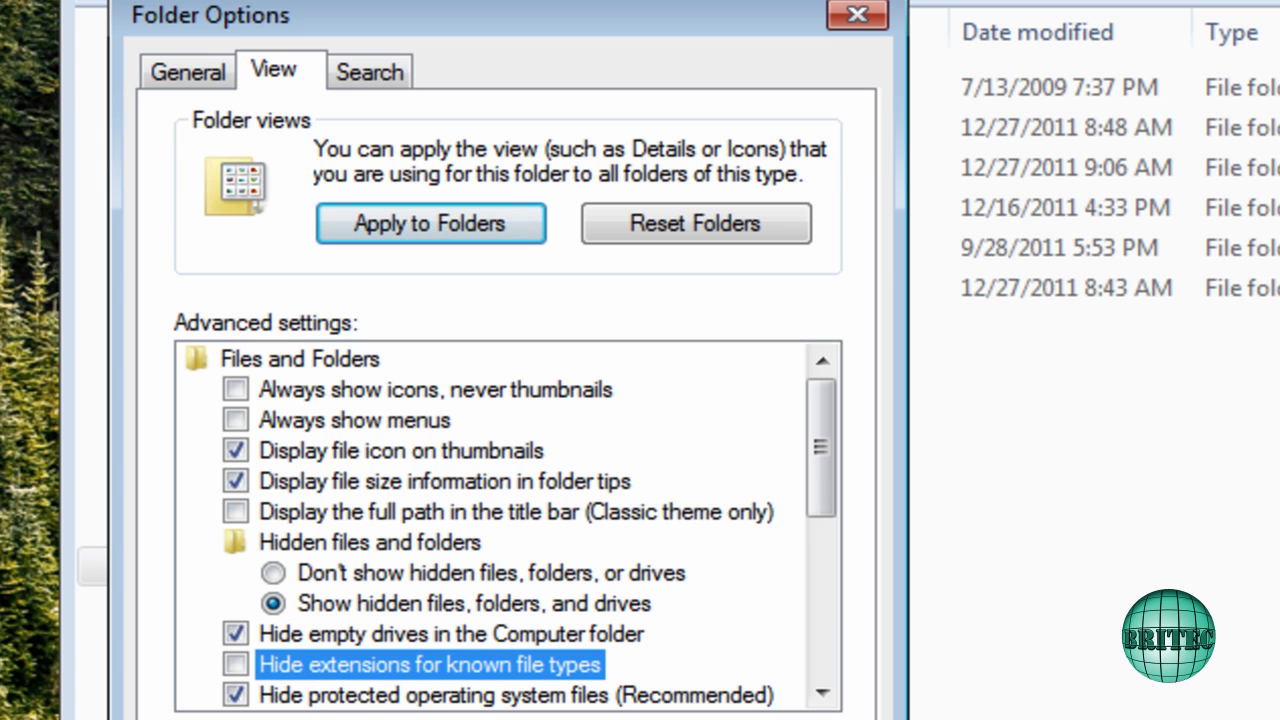
pyautogui.press('Return')
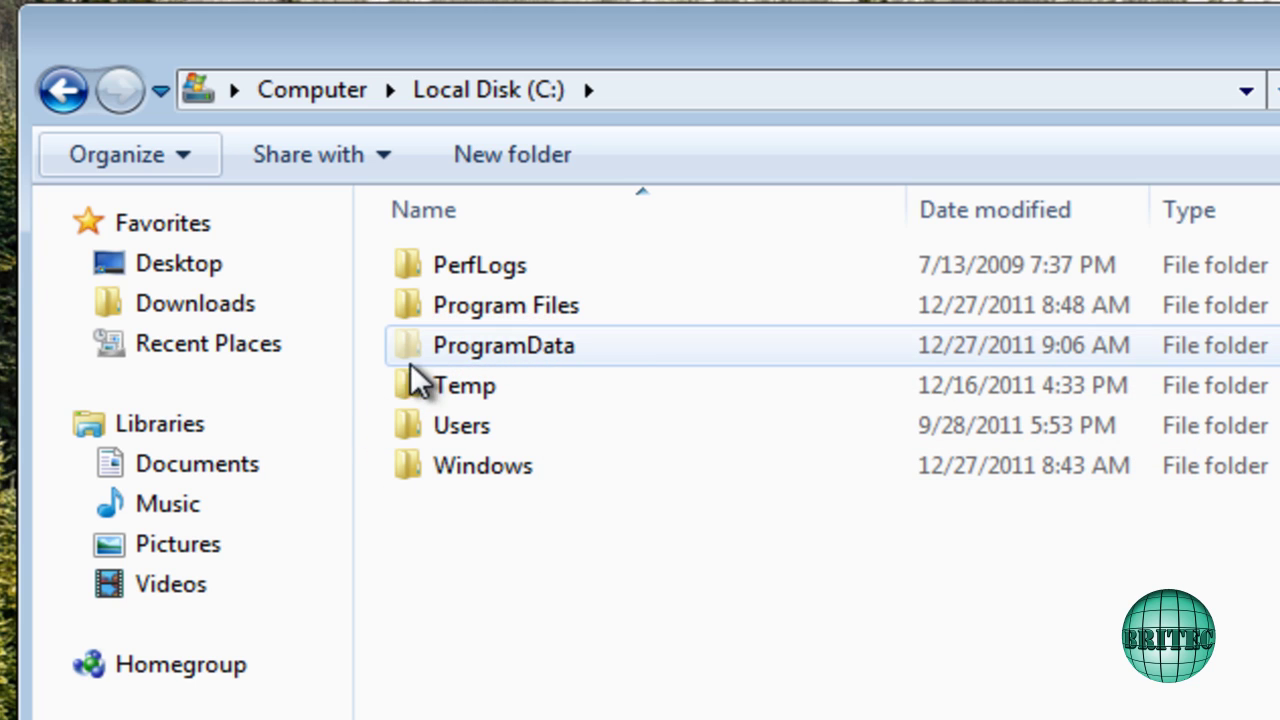
# Open the f2021 folder inside ProgramData on the C: drive
pyautogui.moveTo(505, 350)
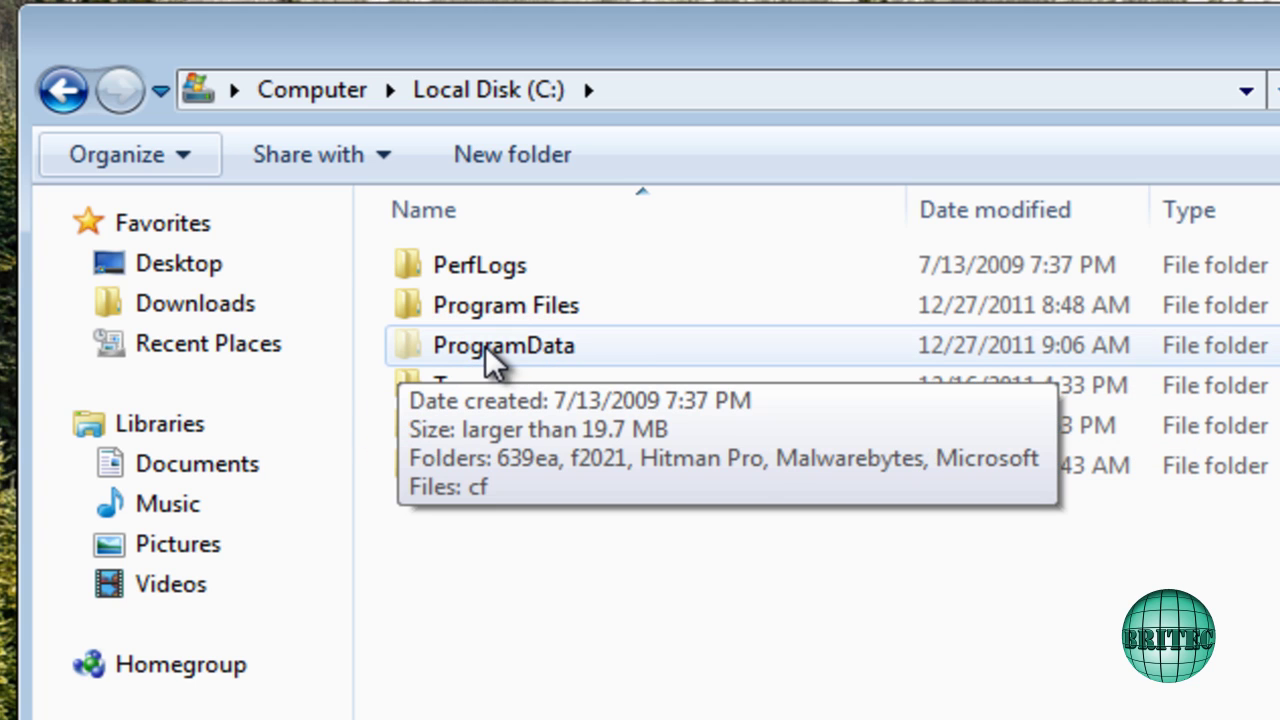
pyautogui.doubleClick(490, 352)
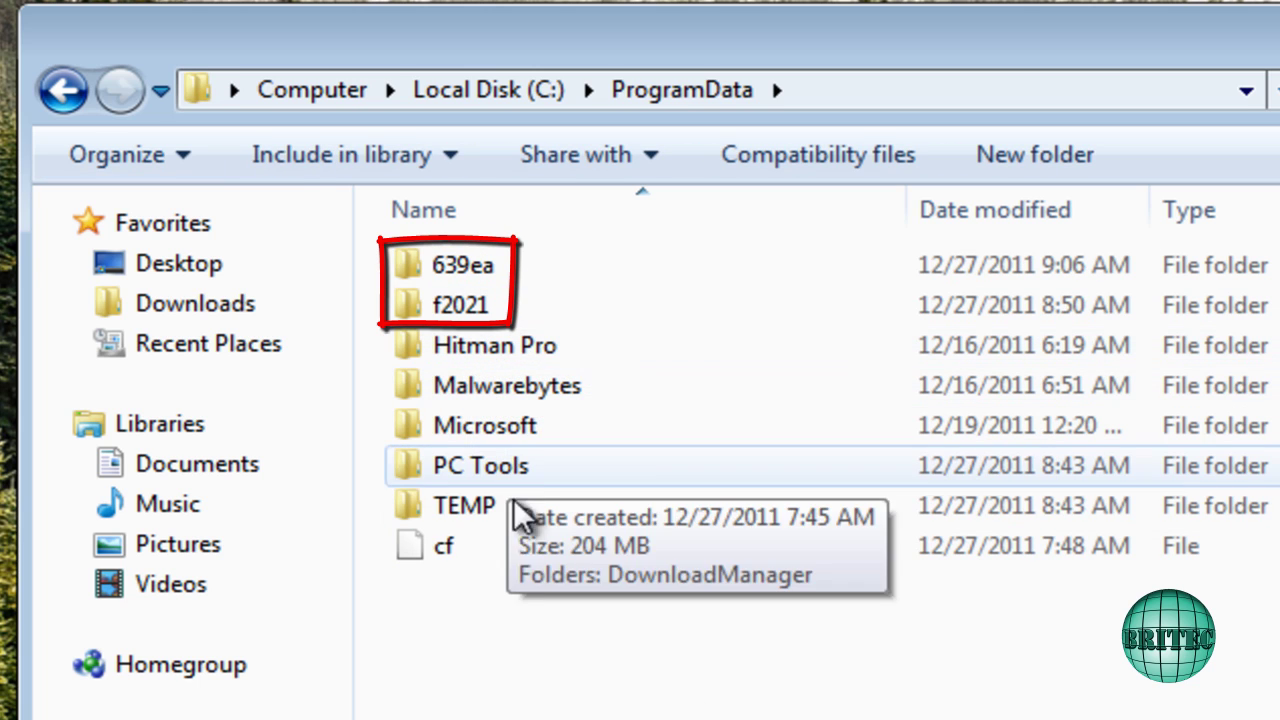
pyautogui.doubleClick(471, 306)
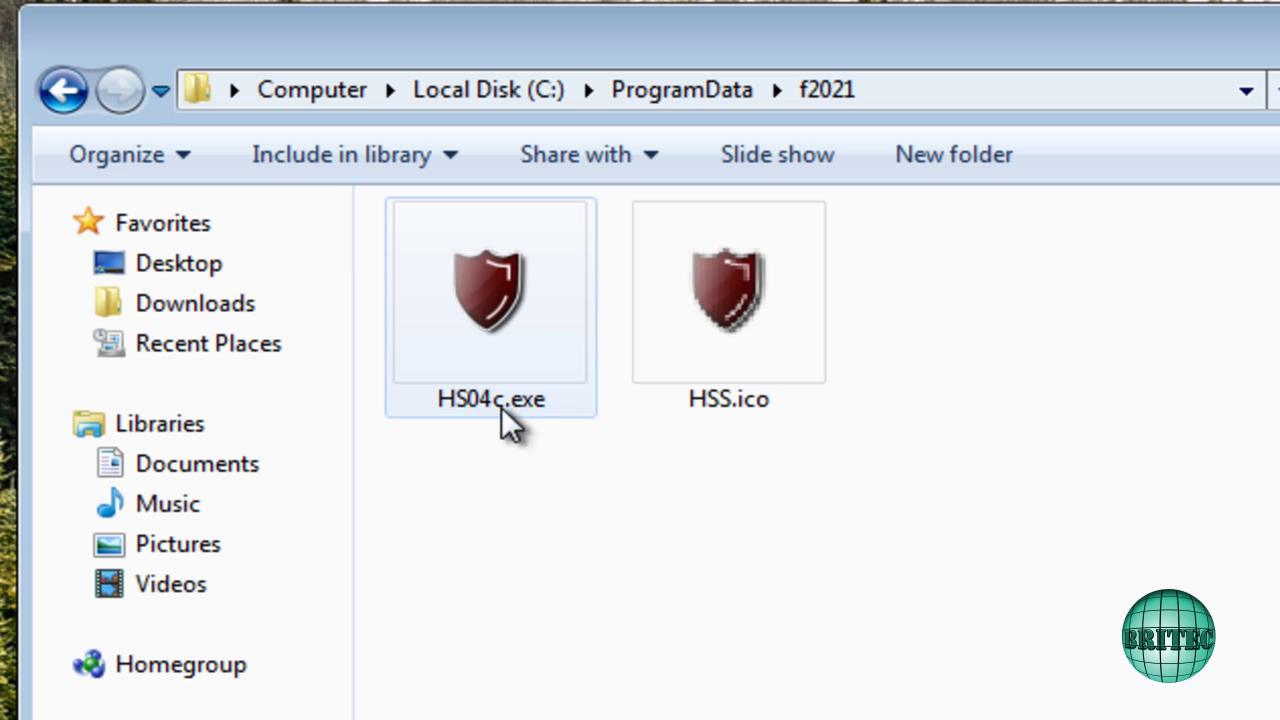
# Go back to ProgramData, check the contents of the 639ea folder, and return to the folder list
pyautogui.click(80, 101)
pyautogui.click(463, 273)
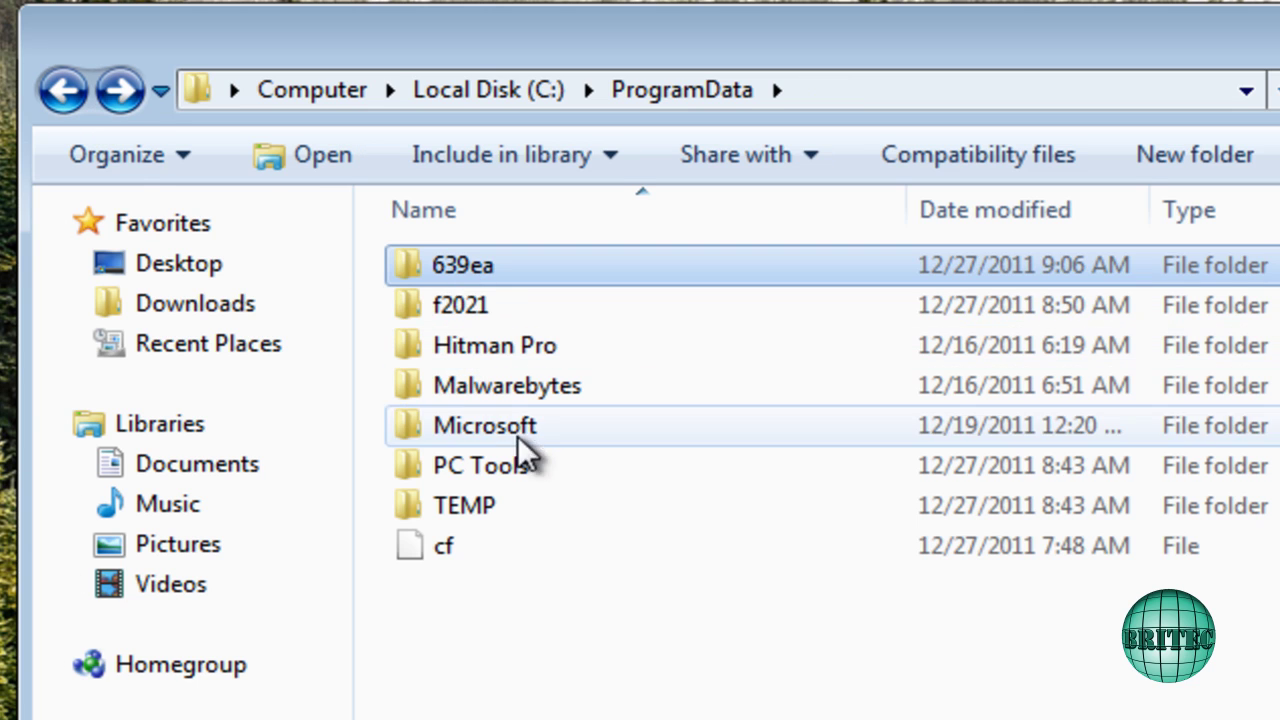
pyautogui.doubleClick(457, 275)
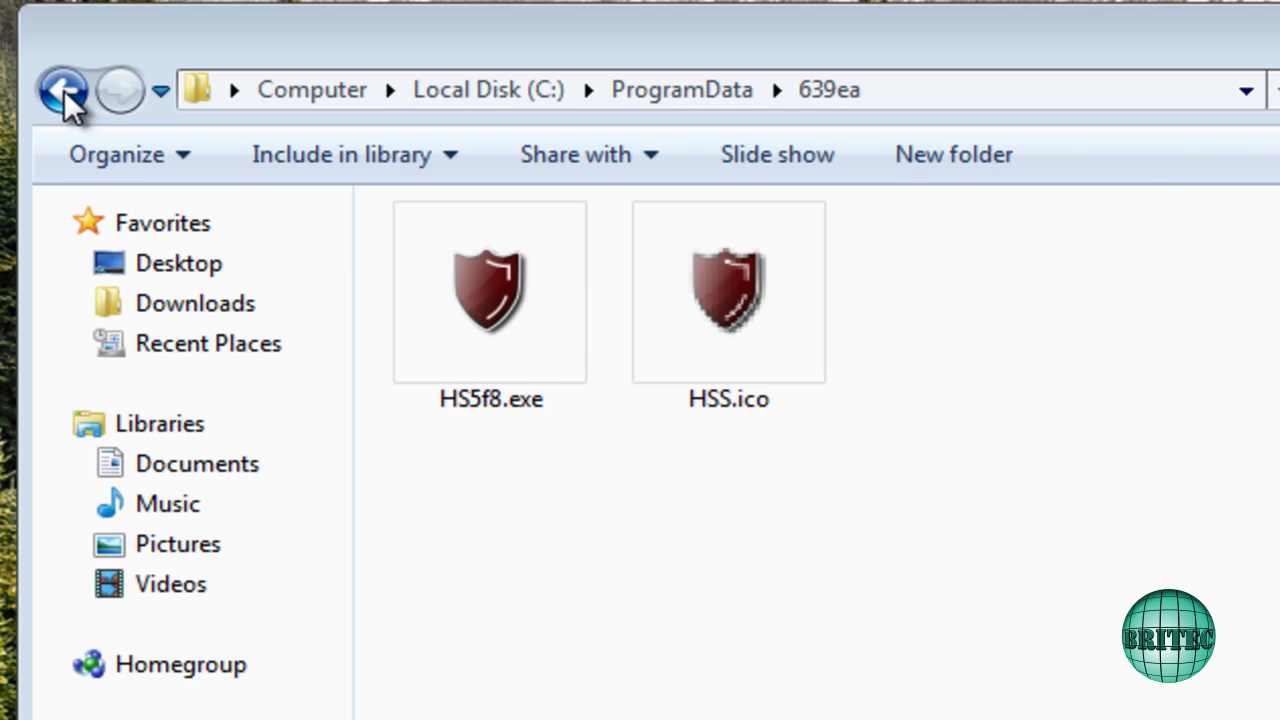
pyautogui.click(64, 90)
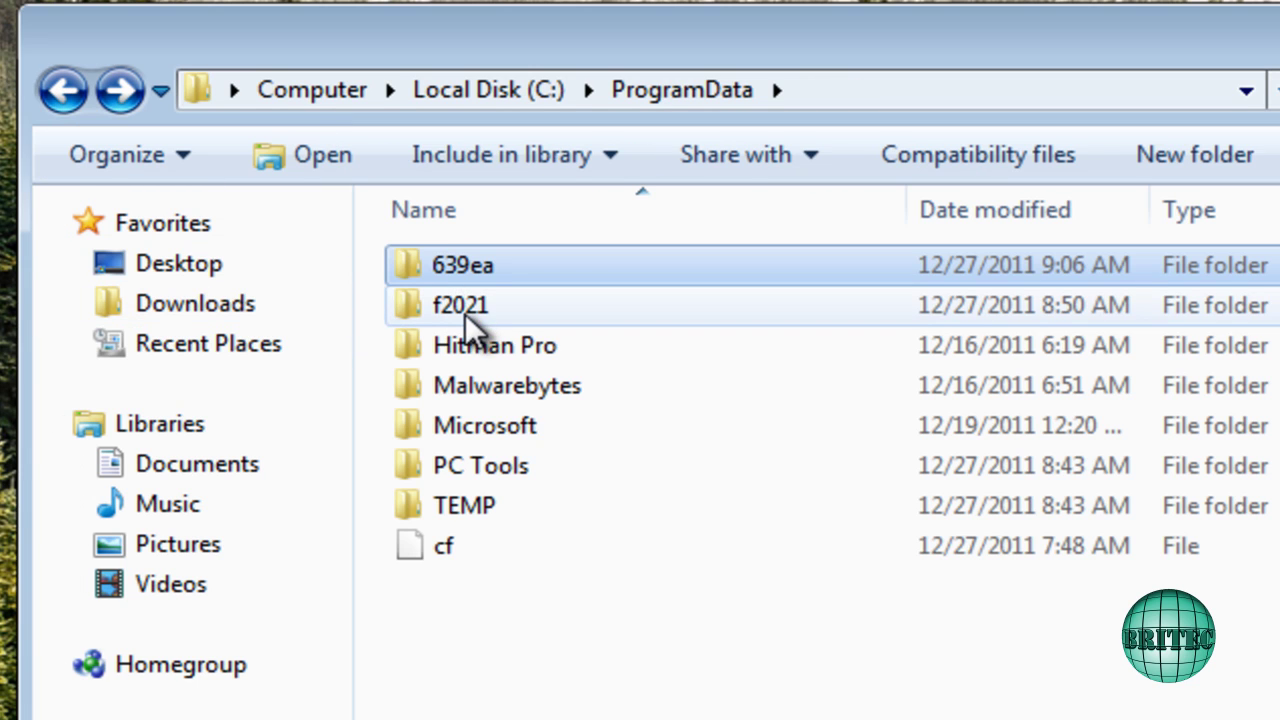
# Rename HS04c.exe in the f2021 folder to HS04c.vir, confirming the extension change and allowing the file operation
pyautogui.moveTo(459, 321)
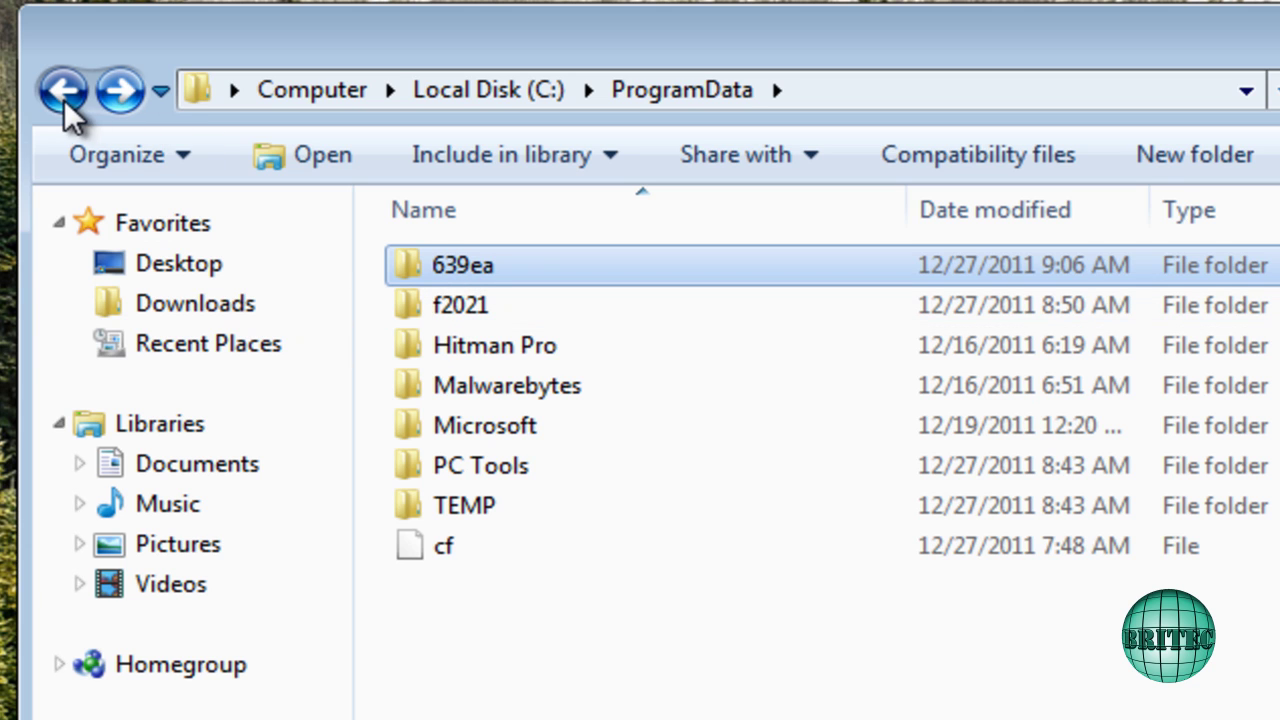
pyautogui.doubleClick(463, 311)
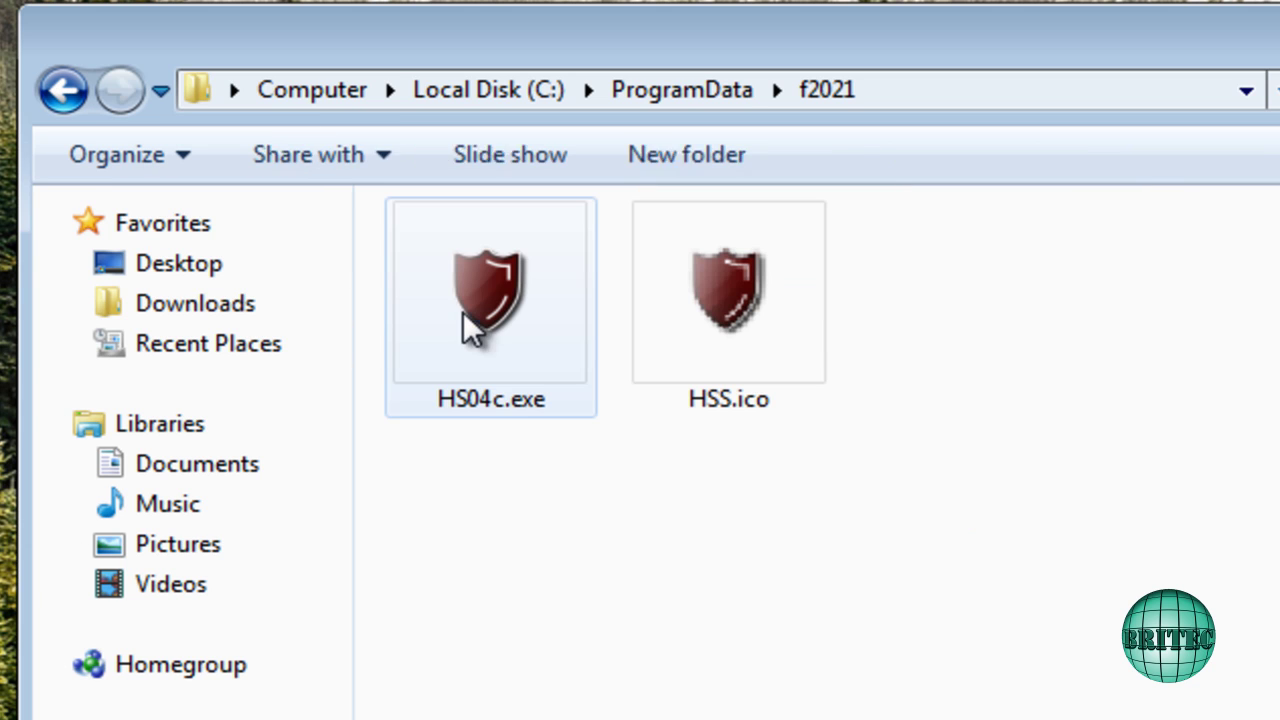
pyautogui.rightClick(492, 398)
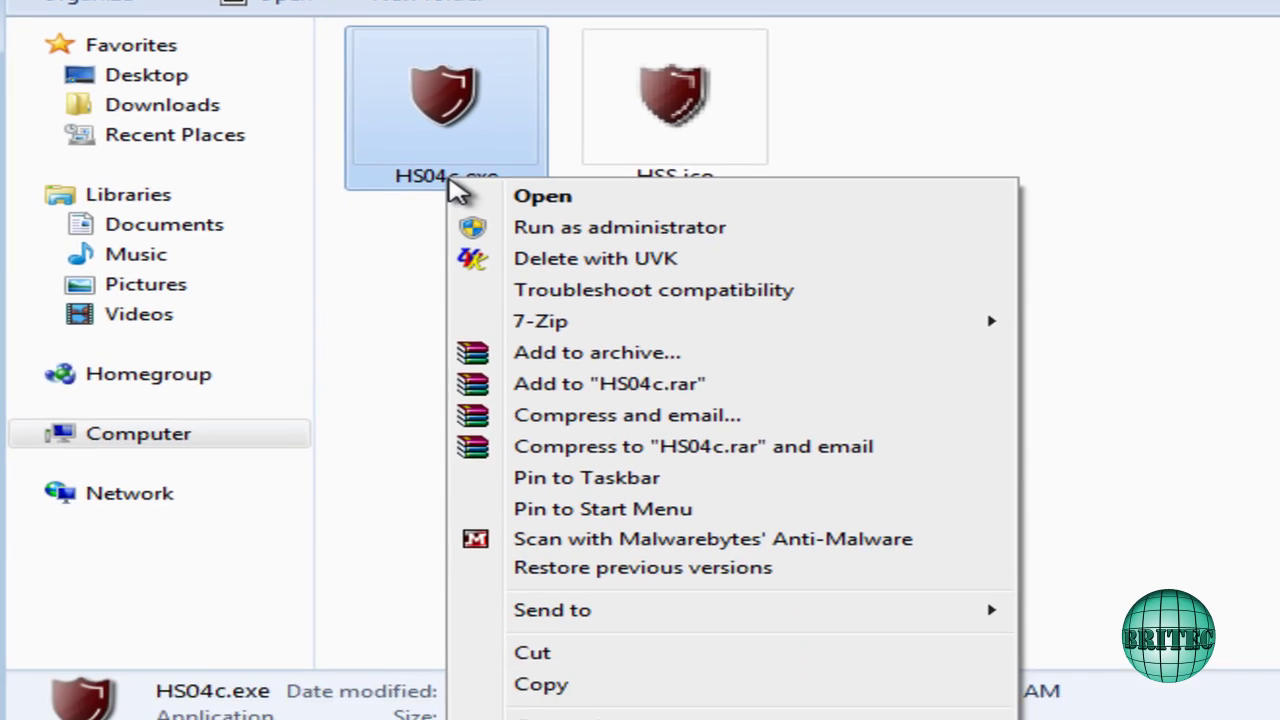
pyautogui.click(571, 677)
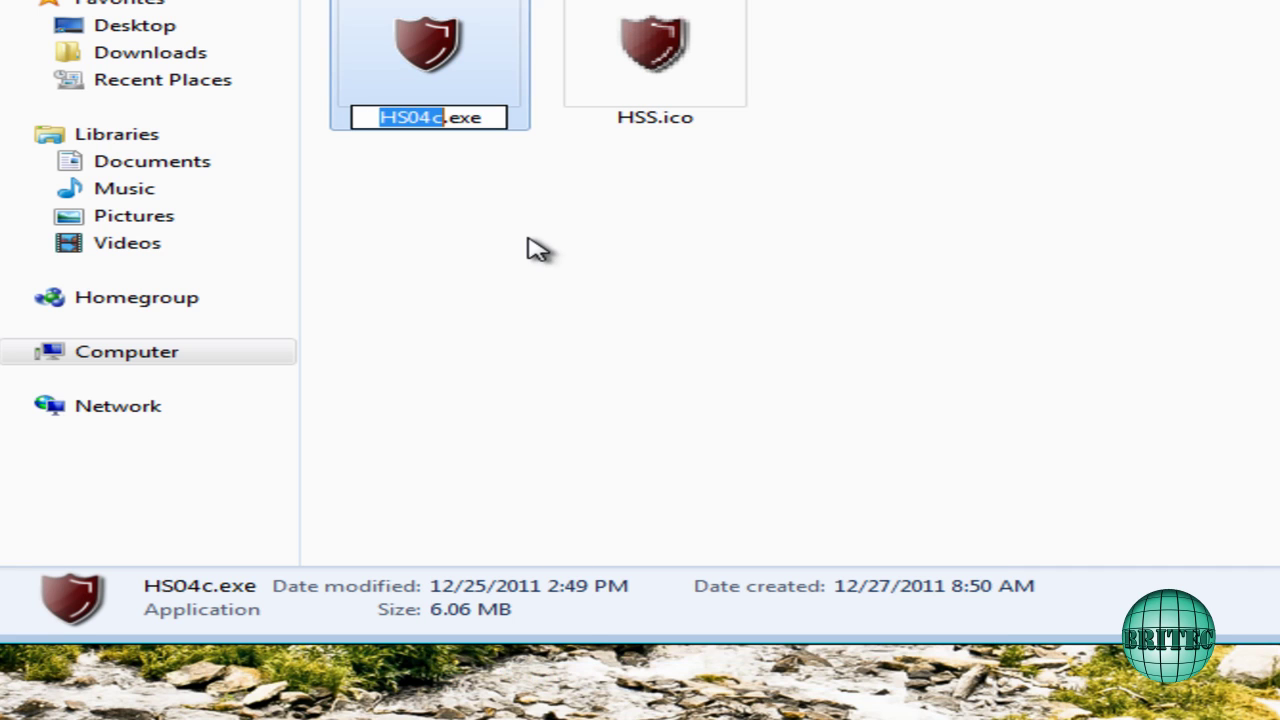
pyautogui.click(485, 118)
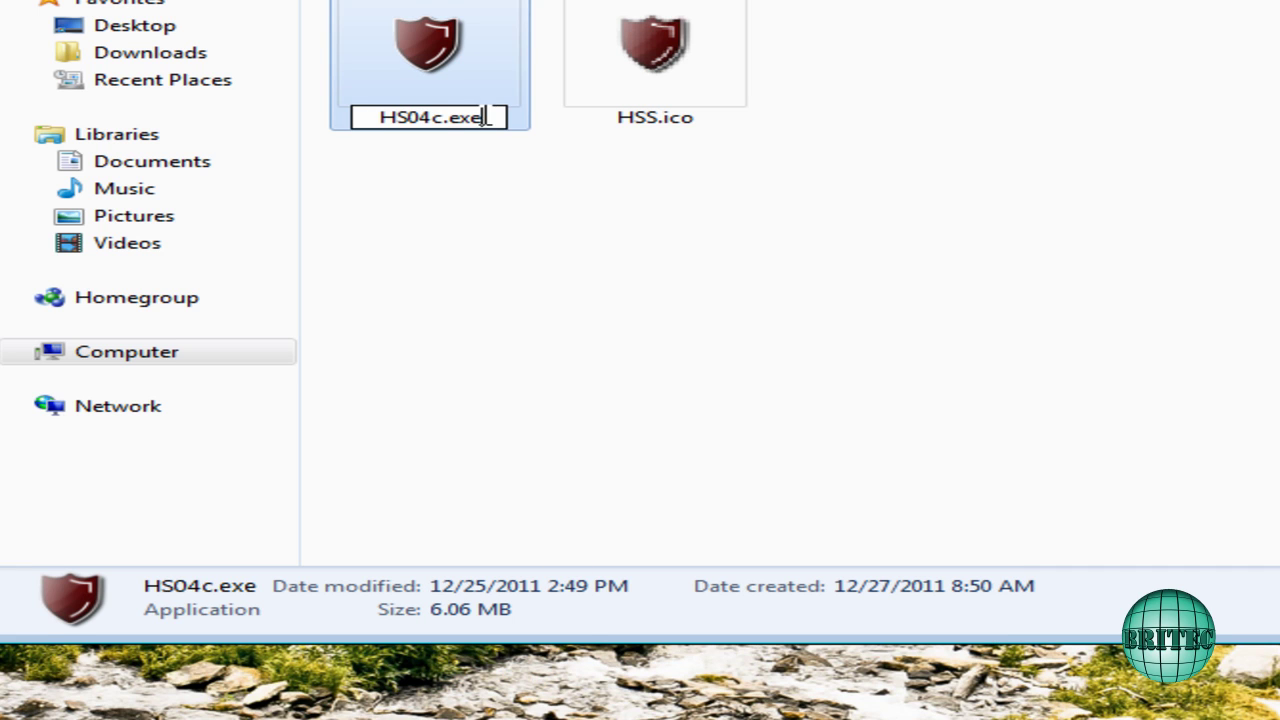
pyautogui.moveTo(460, 113); pyautogui.dragTo(451, 113)
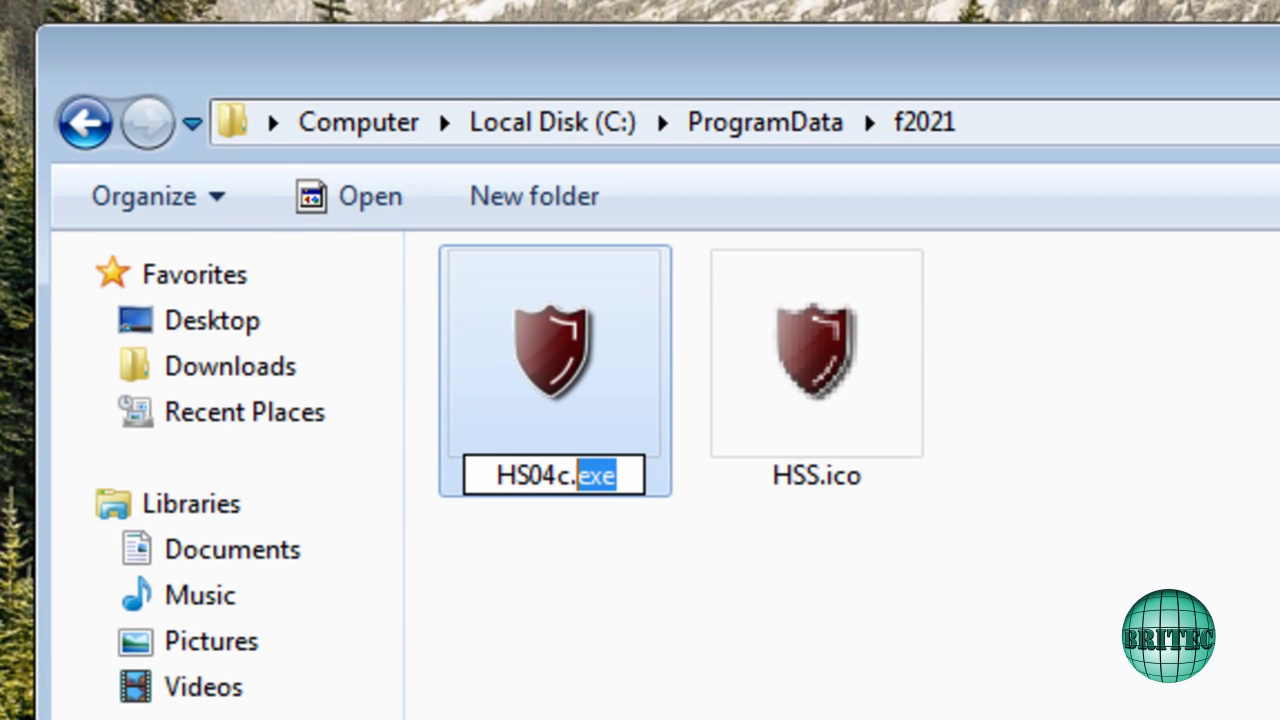
pyautogui.write('vir')
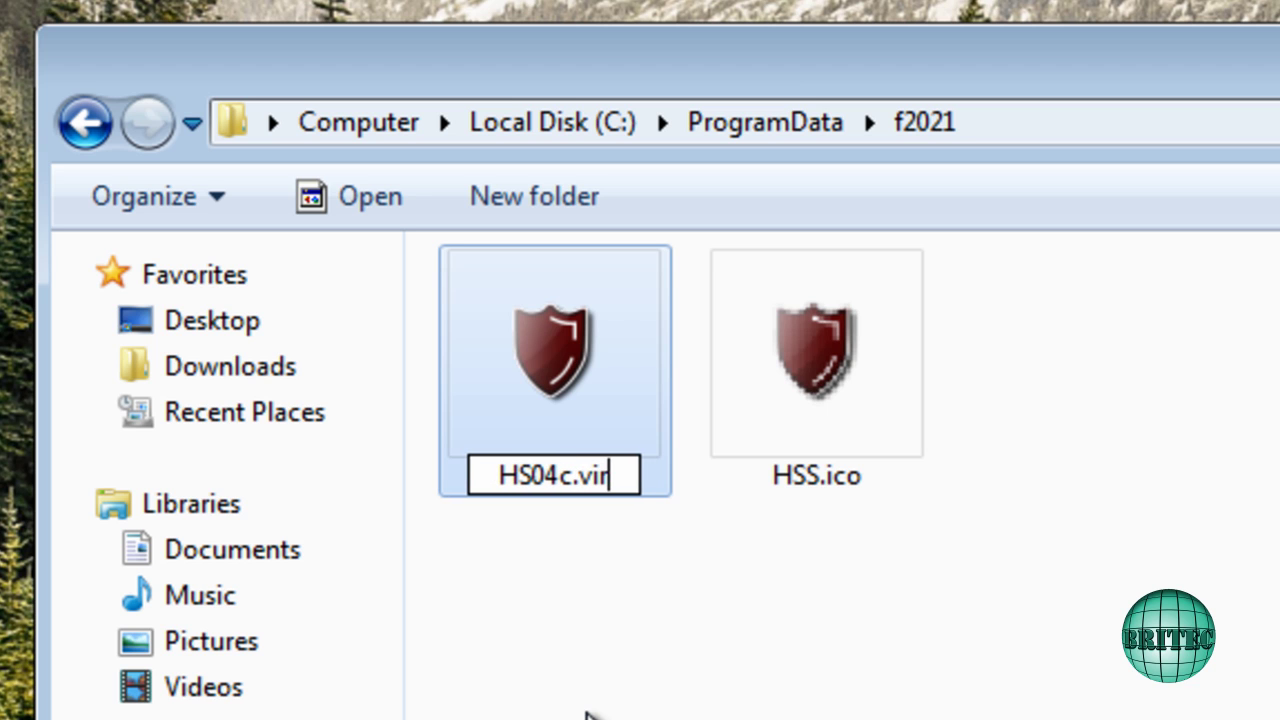
pyautogui.press('Return')
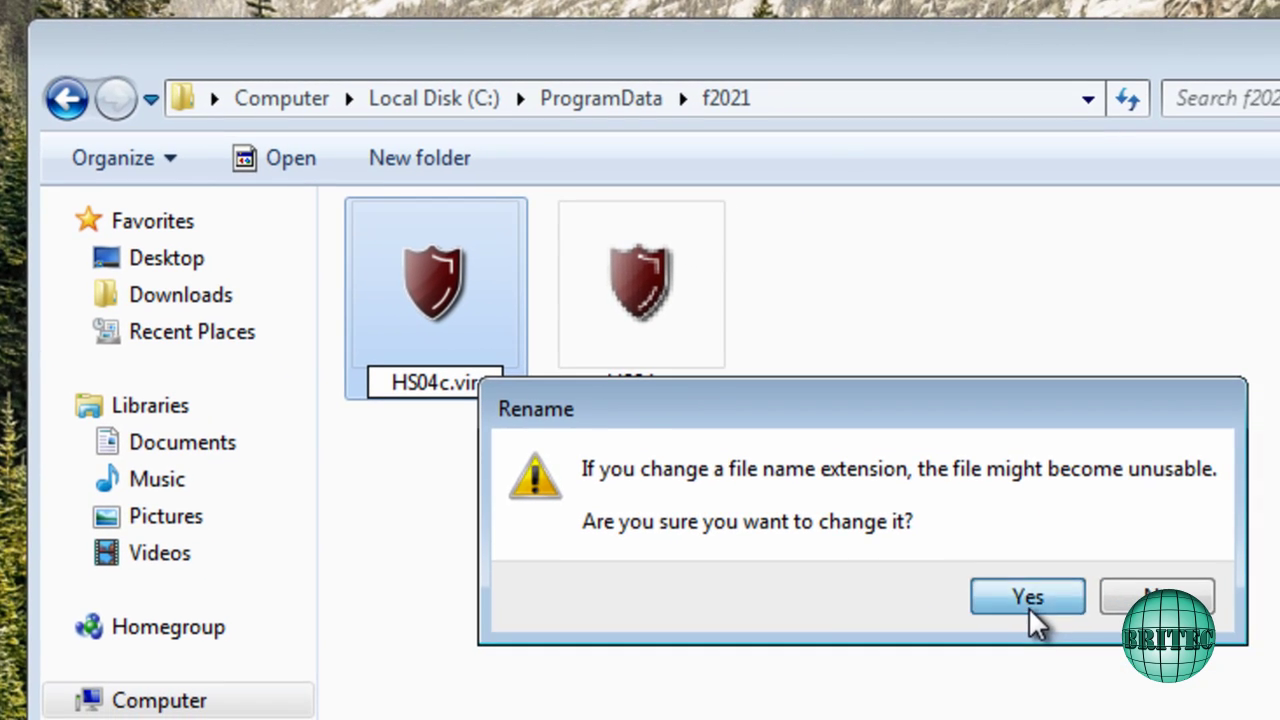
pyautogui.click(1028, 606)
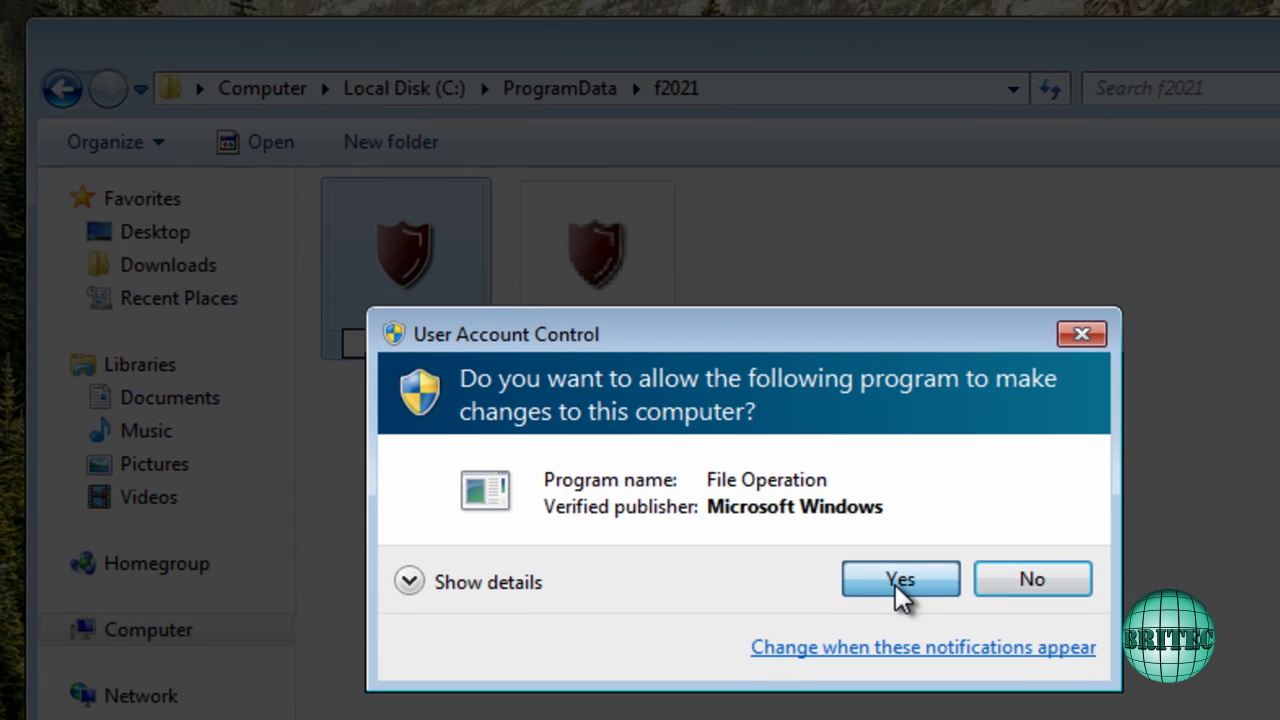
pyautogui.click(895, 580)
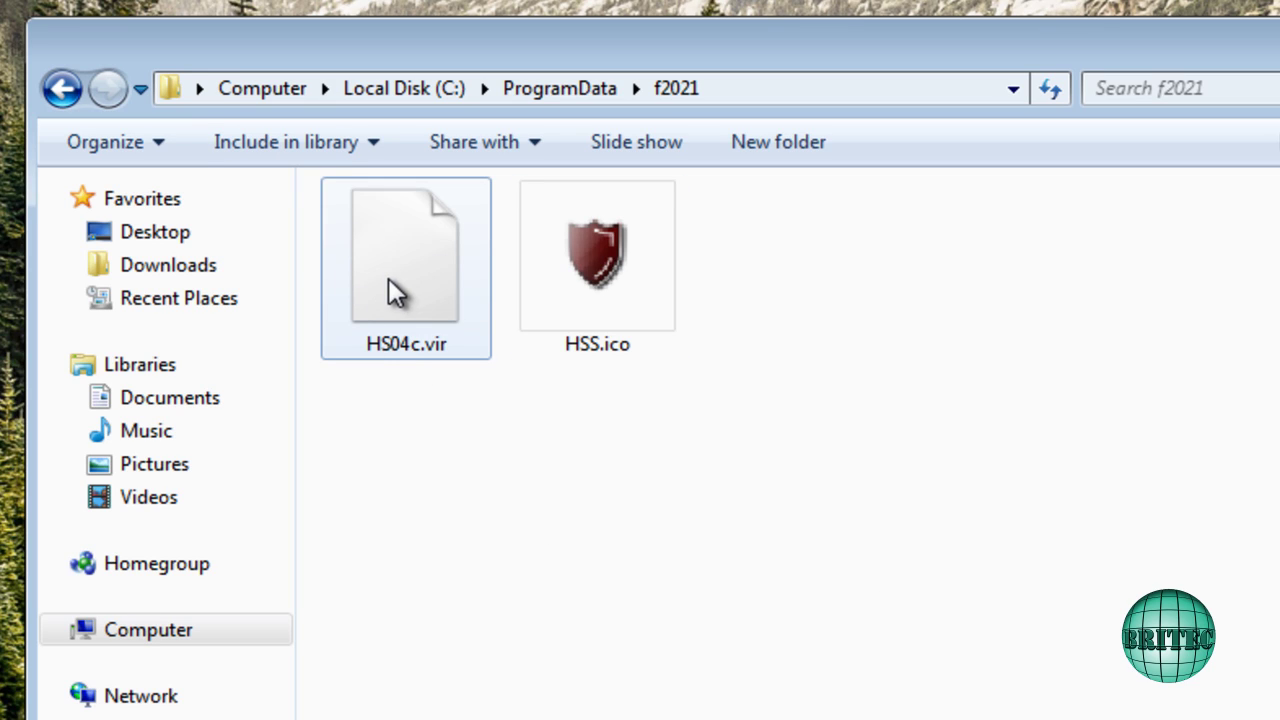
pyautogui.click(431, 384)
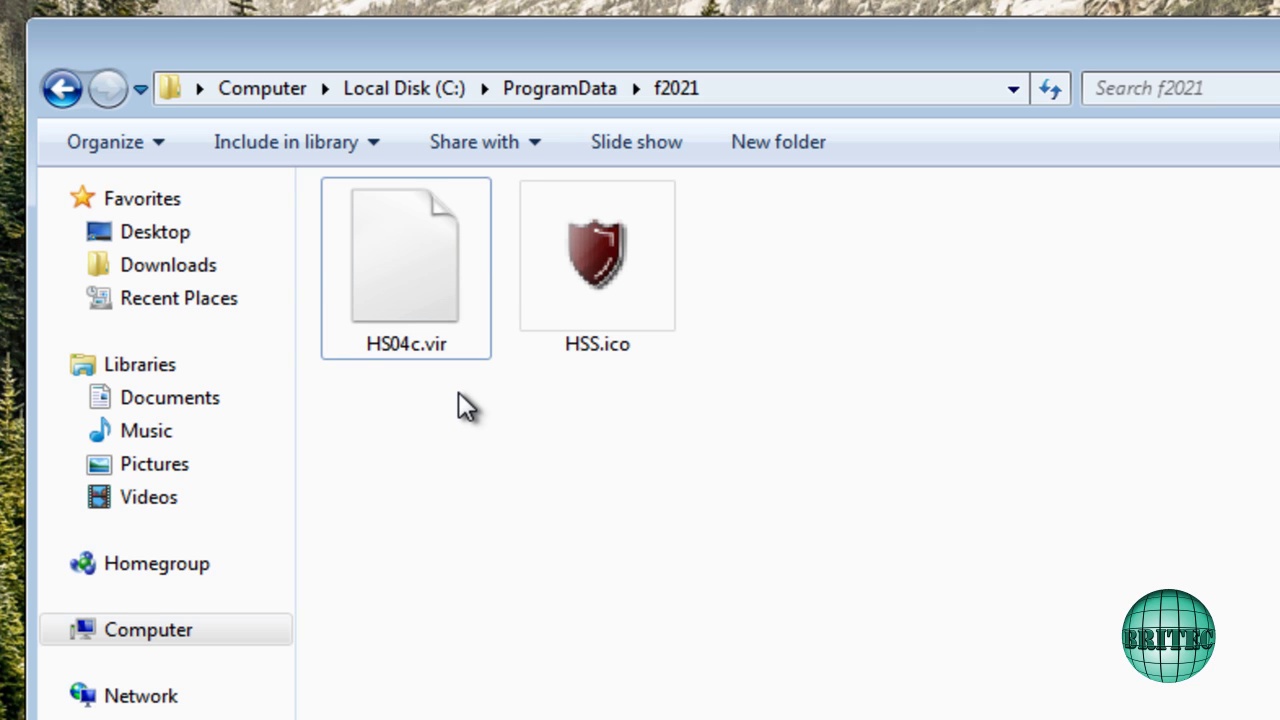
# Return to ProgramData and open the 639ea folder
pyautogui.click(55, 96)
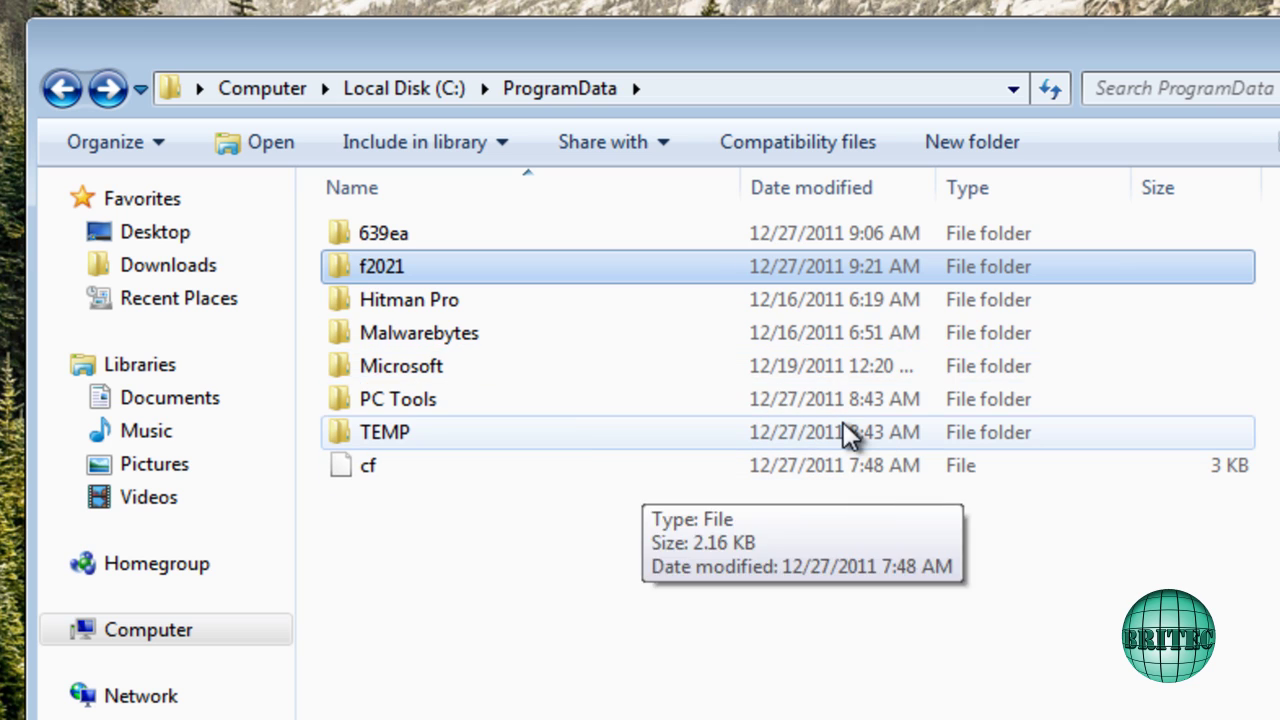
pyautogui.doubleClick(393, 232)
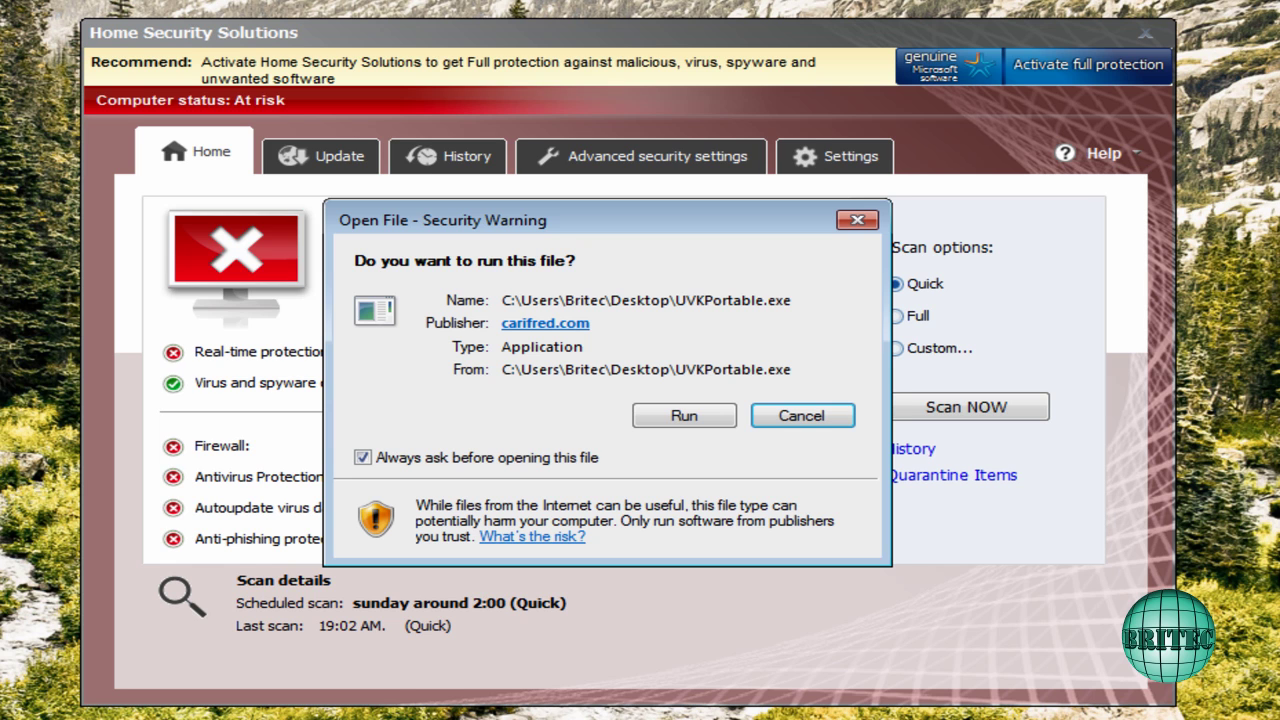
# Run UVKPortable.exe with permission to make changes and open UVK's Process Manager
pyautogui.click(688, 417)
pyautogui.click(730, 442)
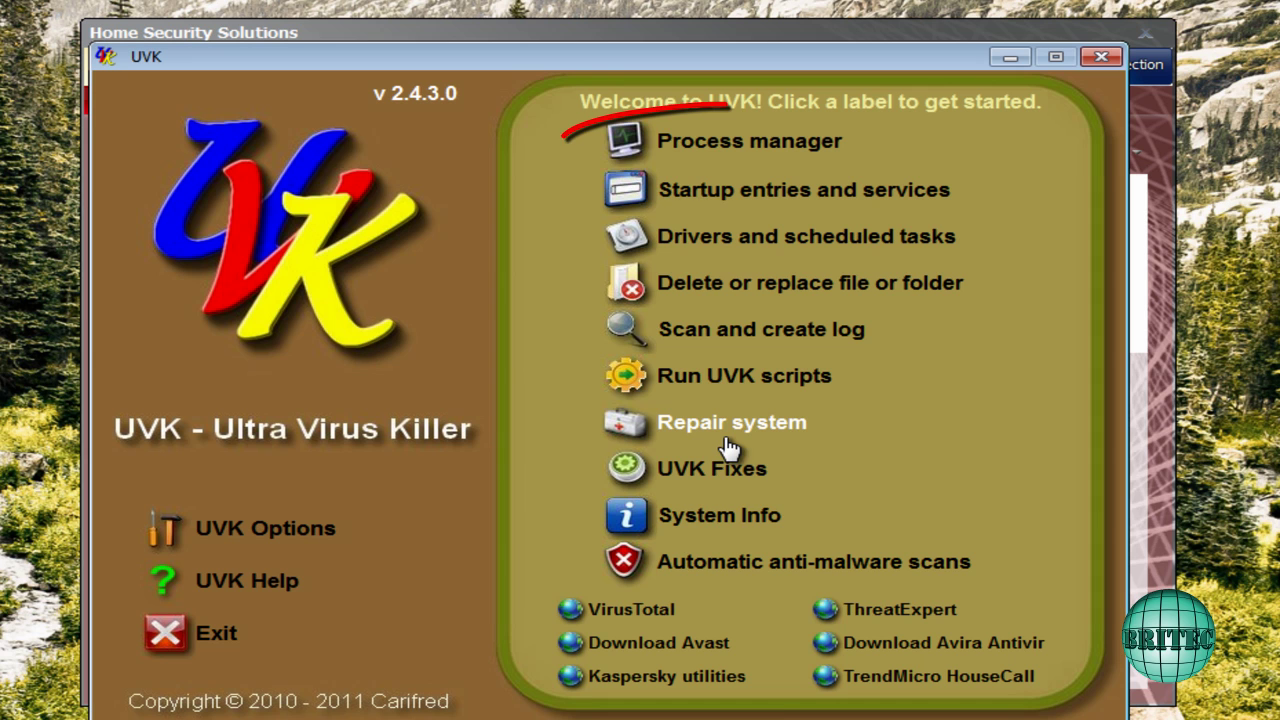
pyautogui.click(697, 160)
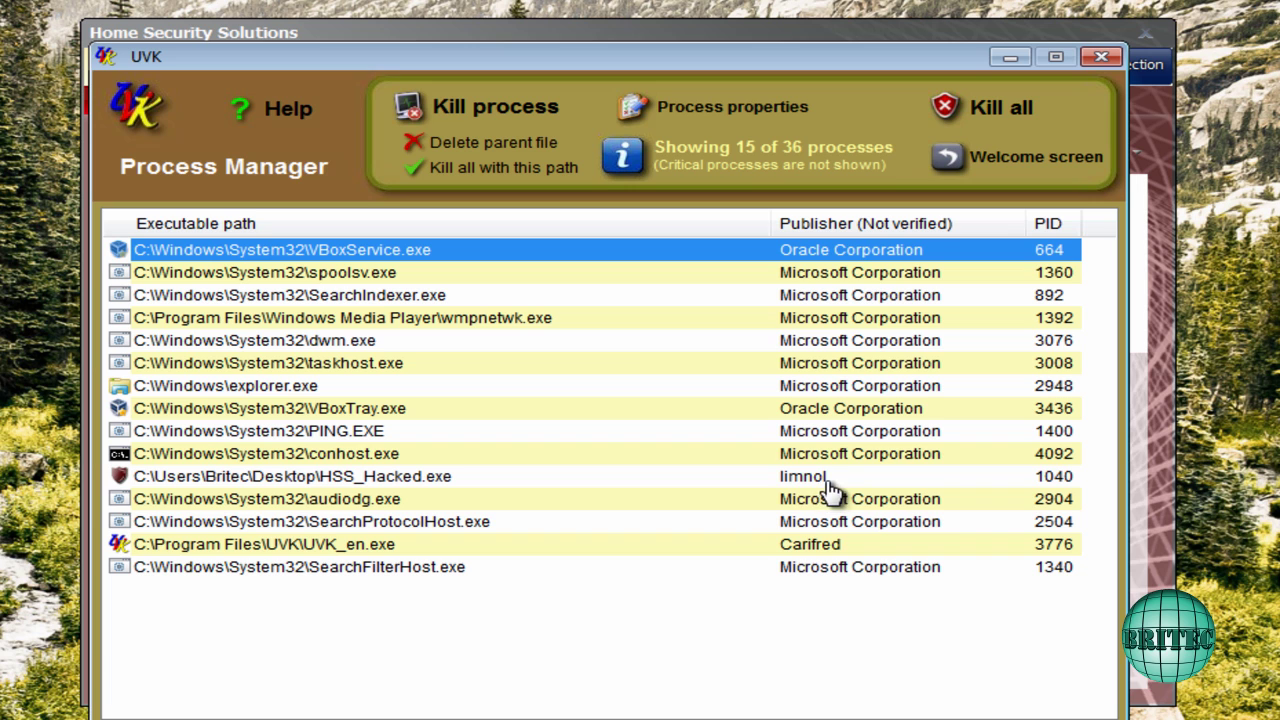
# Kill the HSS_Hacked.exe process published by limnol and delete its file, confirming the action
pyautogui.click(360, 478)
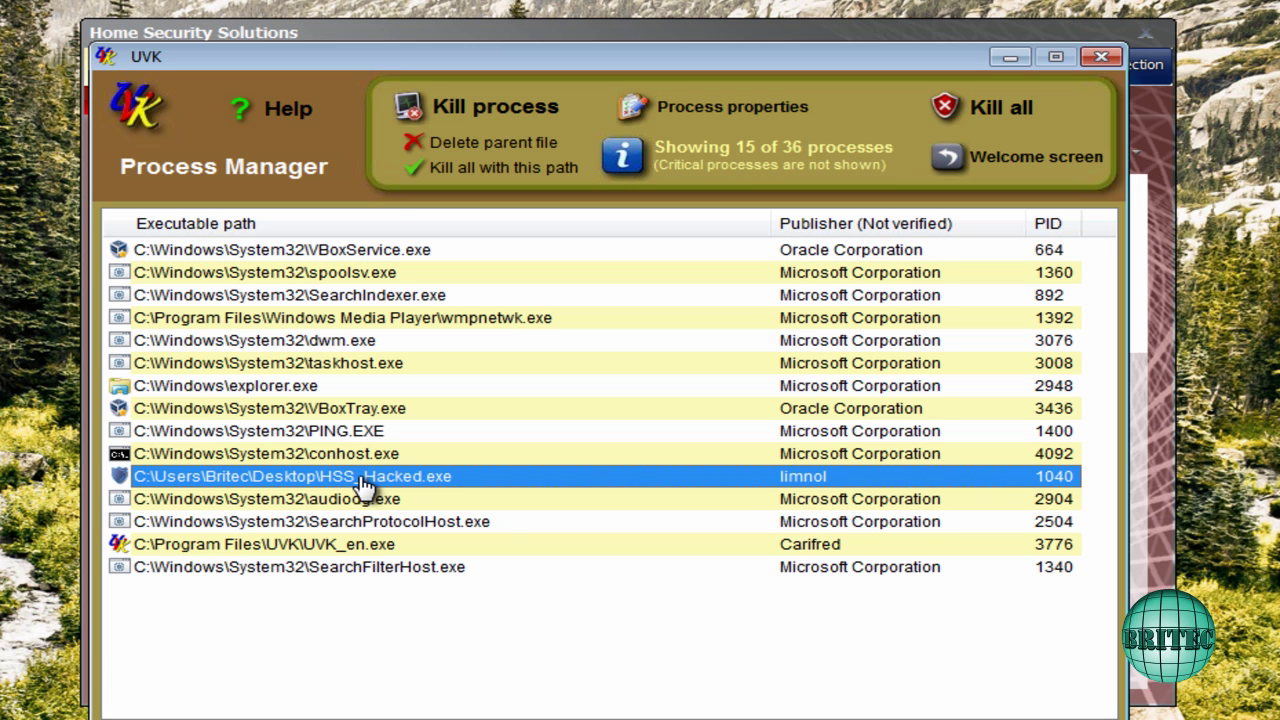
pyautogui.moveTo(609, 58); pyautogui.dragTo(618, 206)
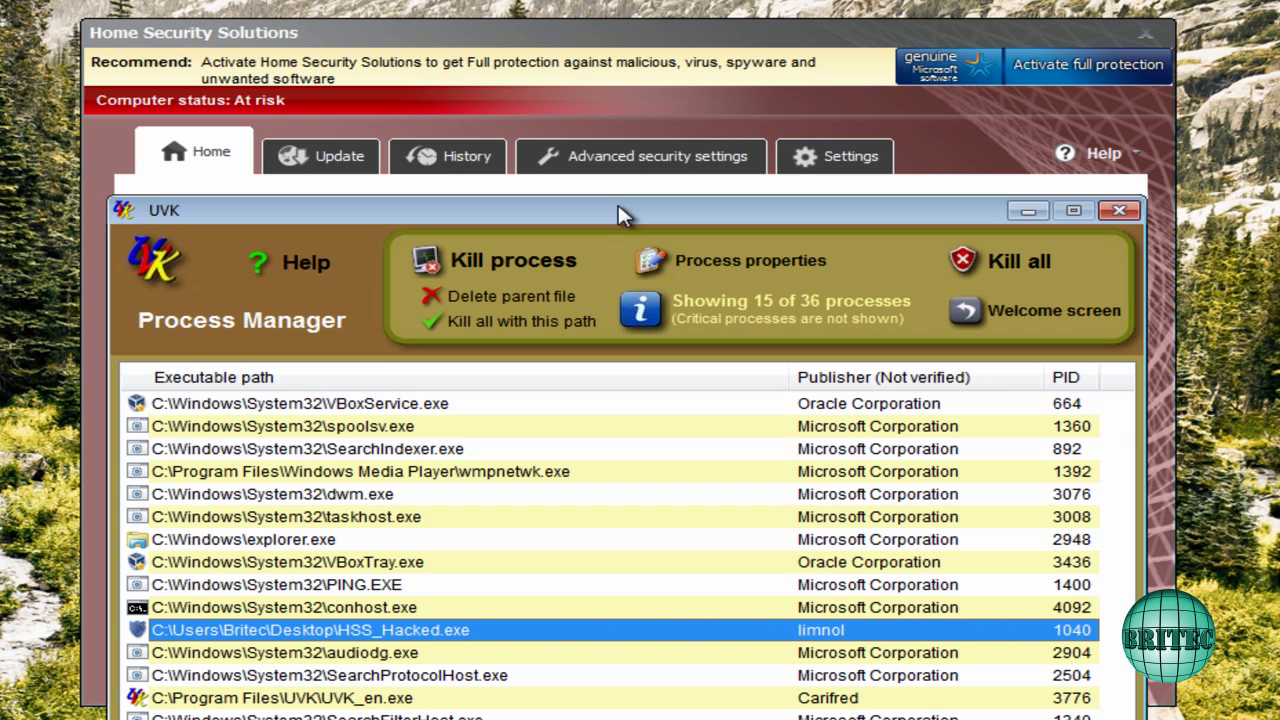
pyautogui.rightClick(332, 632)
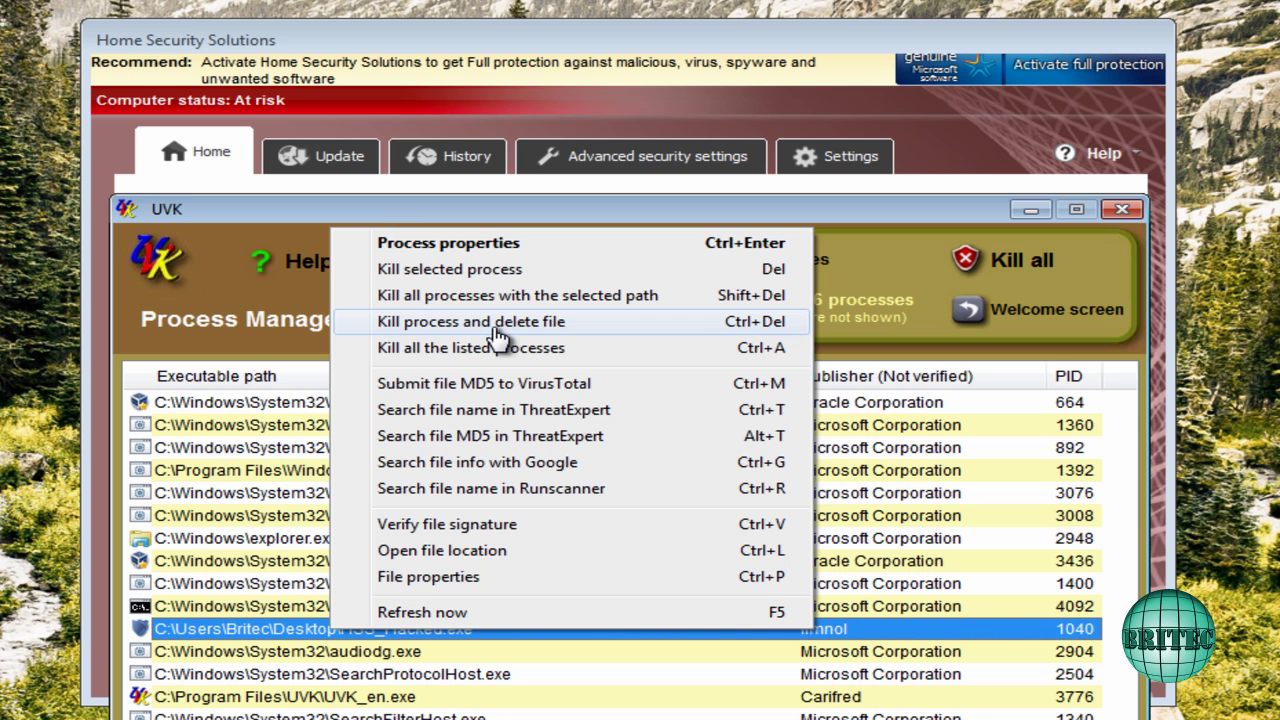
pyautogui.click(496, 336)
pyautogui.click(556, 614)
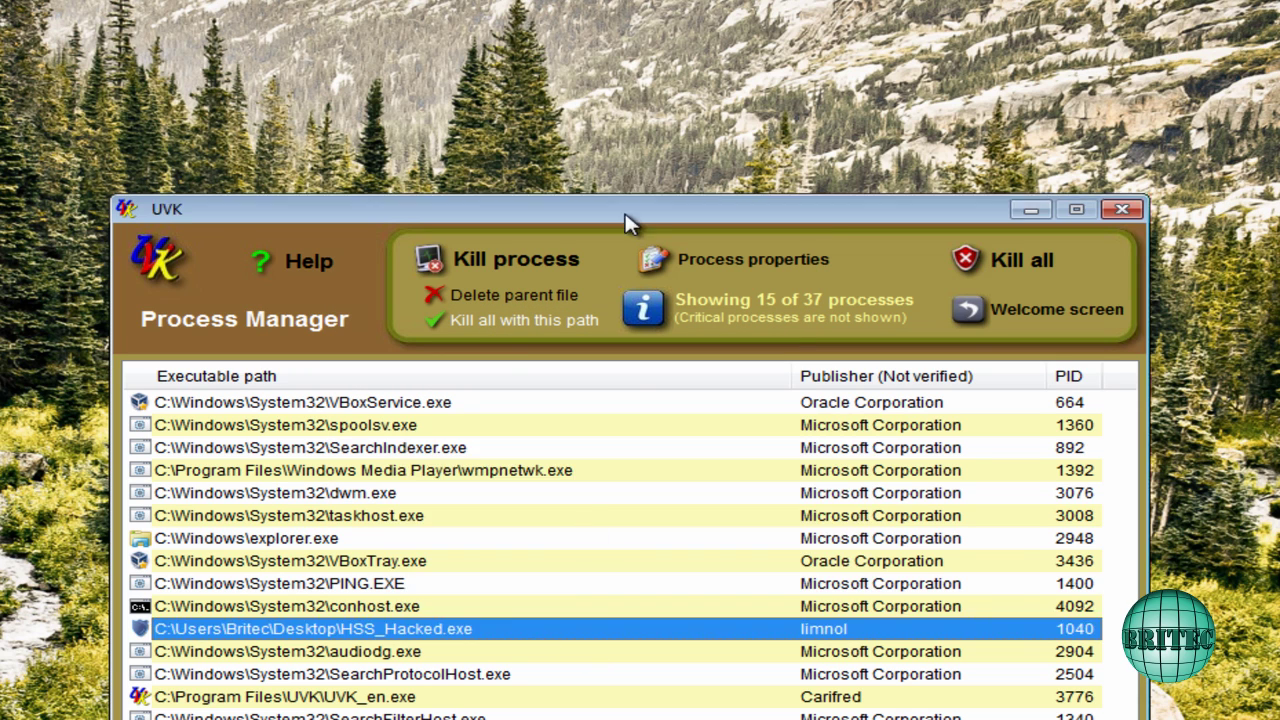
pyautogui.click(771, 617)
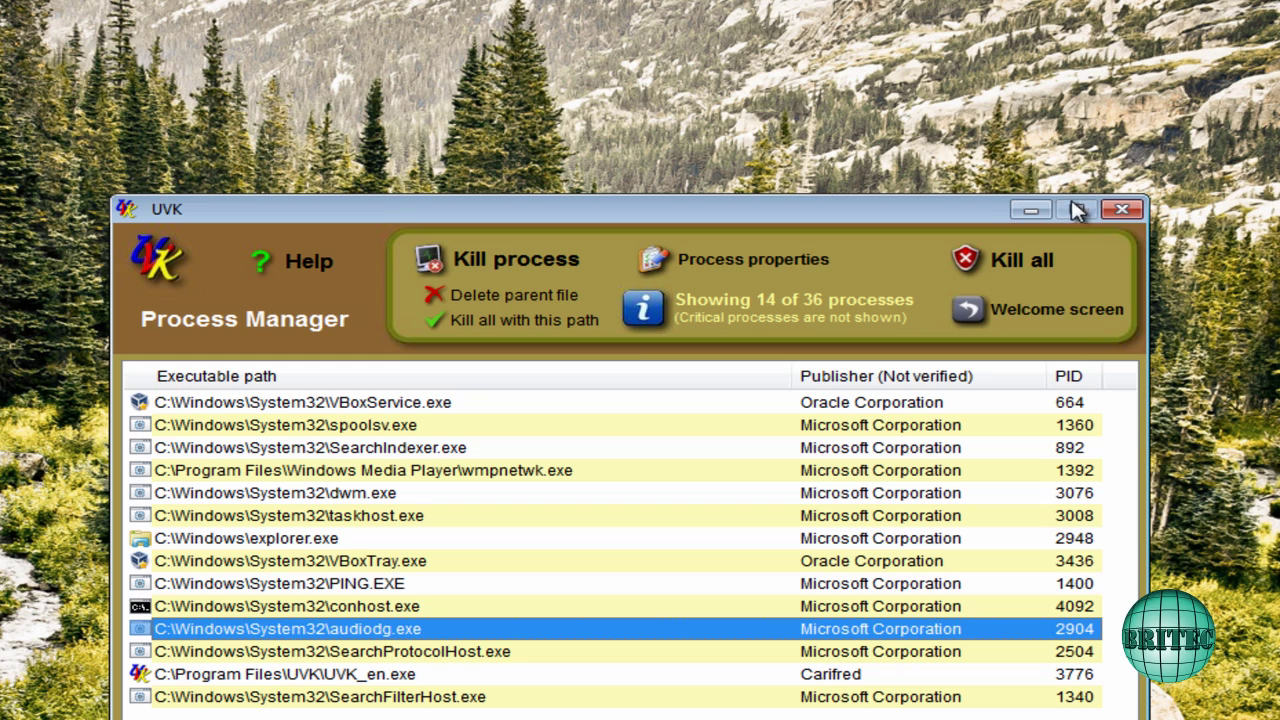
# Close UVK and delete the unwanted file from the desktop
pyautogui.click(1121, 210)
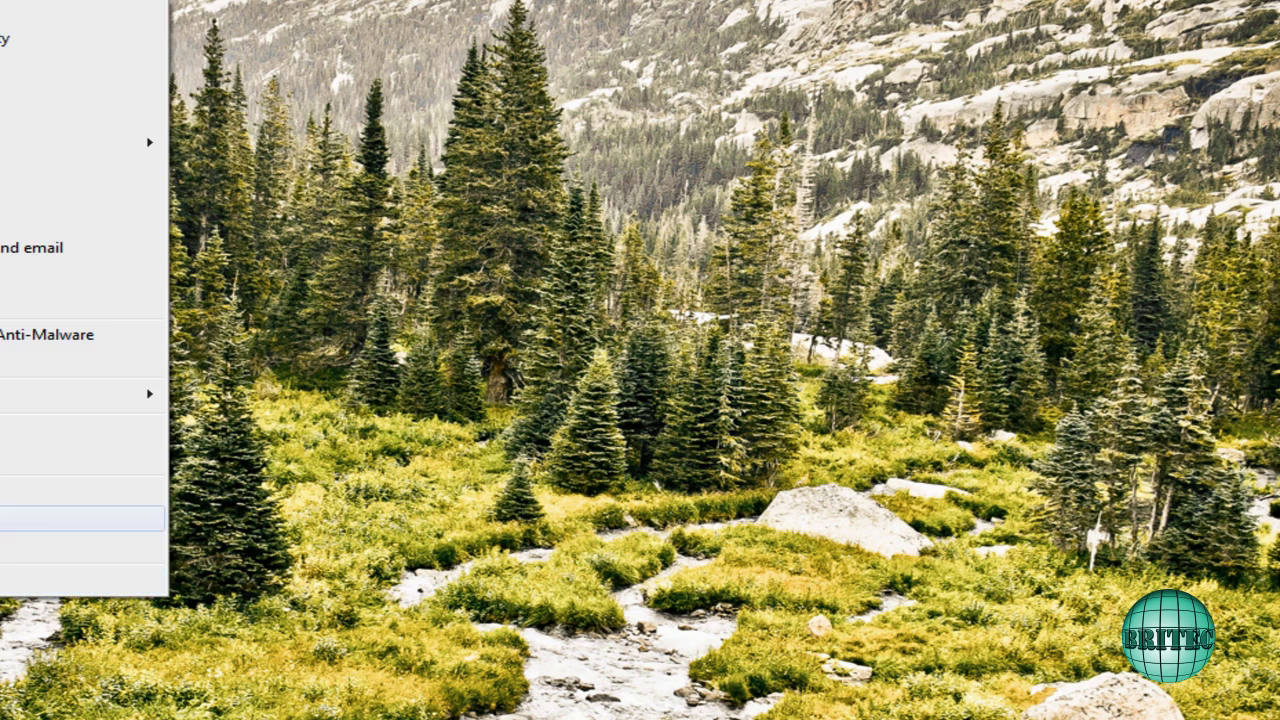
pyautogui.click(90, 518)
pyautogui.click(737, 497)
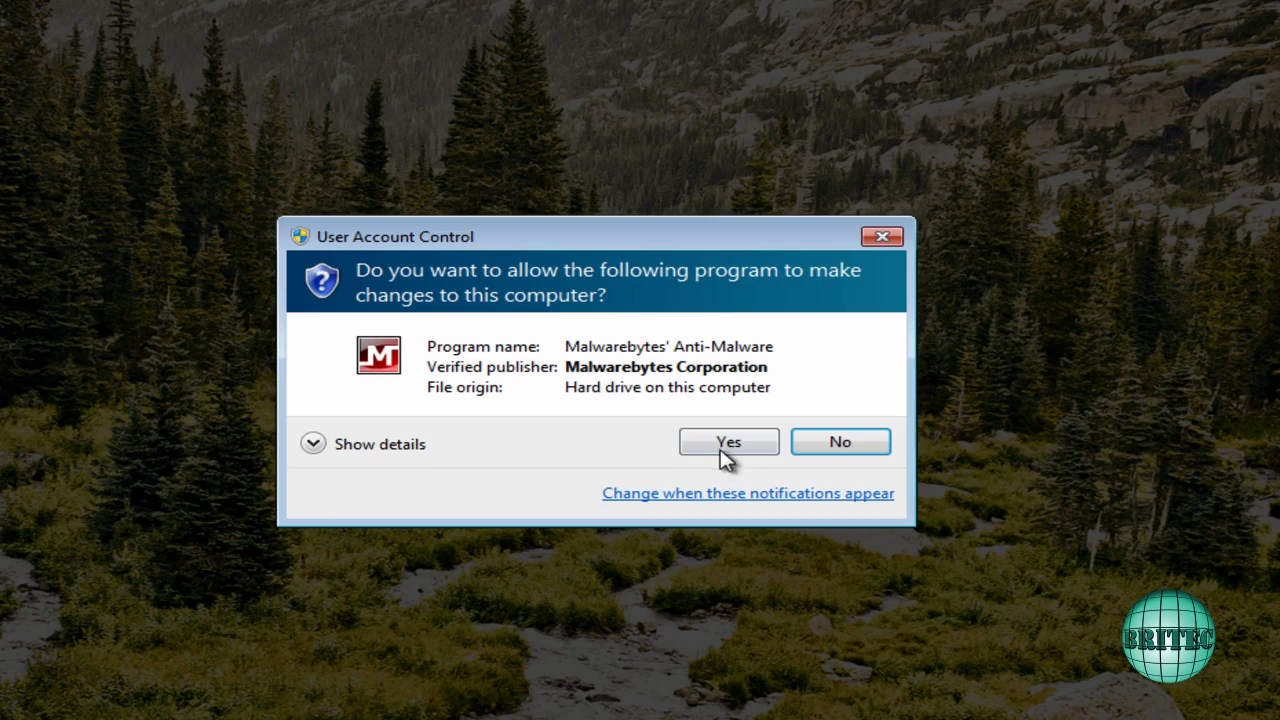
# Allow Malwarebytes' Anti-Malware to make changes to the computer and update its malware database
pyautogui.click(725, 448)
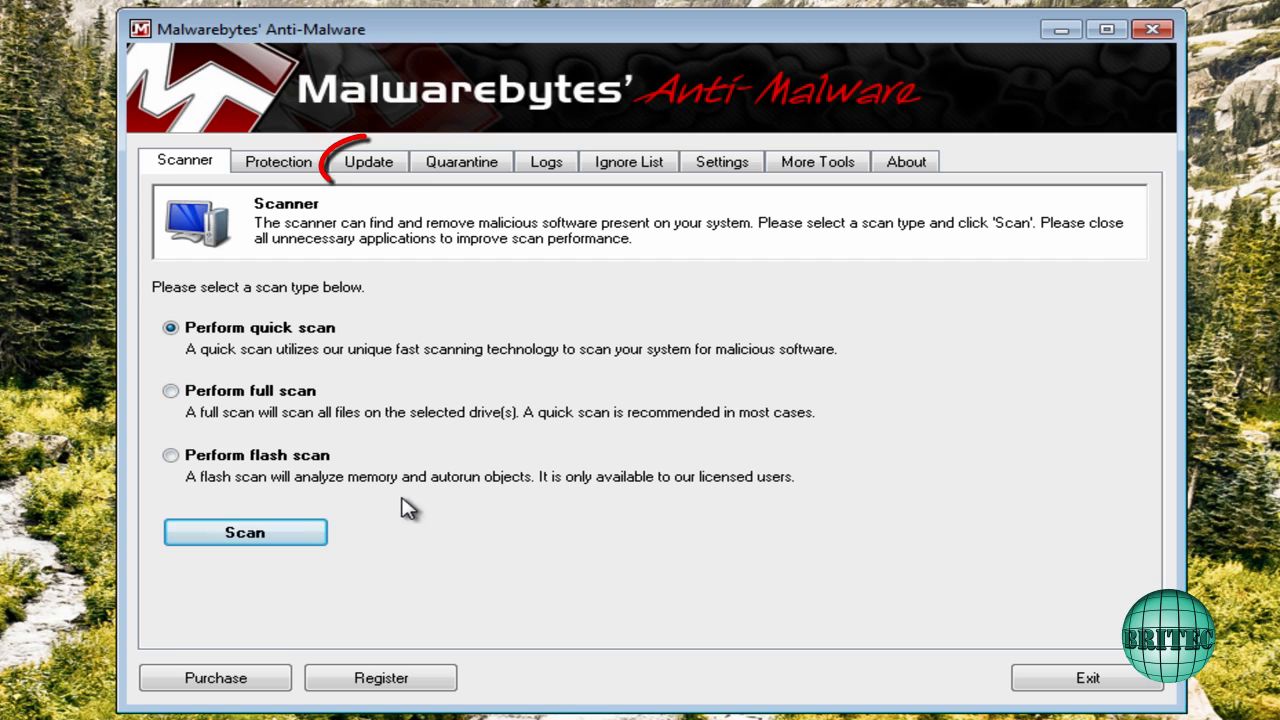
pyautogui.click(368, 162)
pyautogui.click(268, 396)
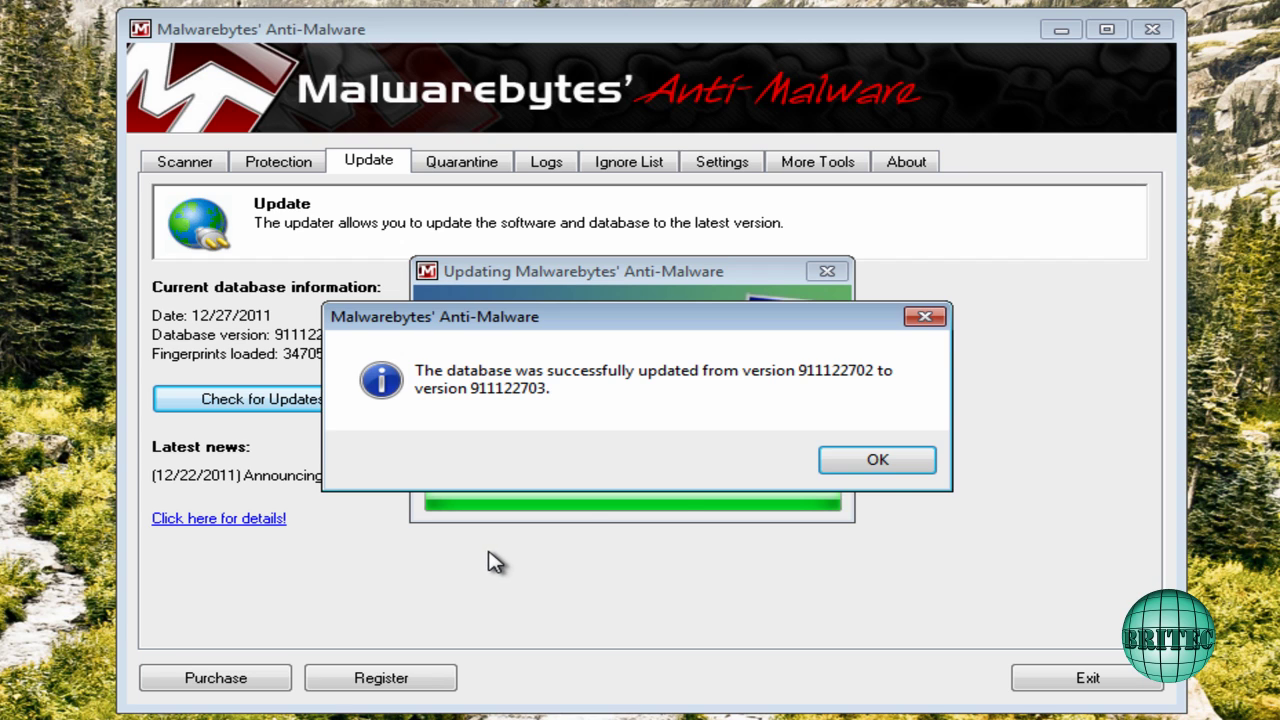
pyautogui.click(877, 461)
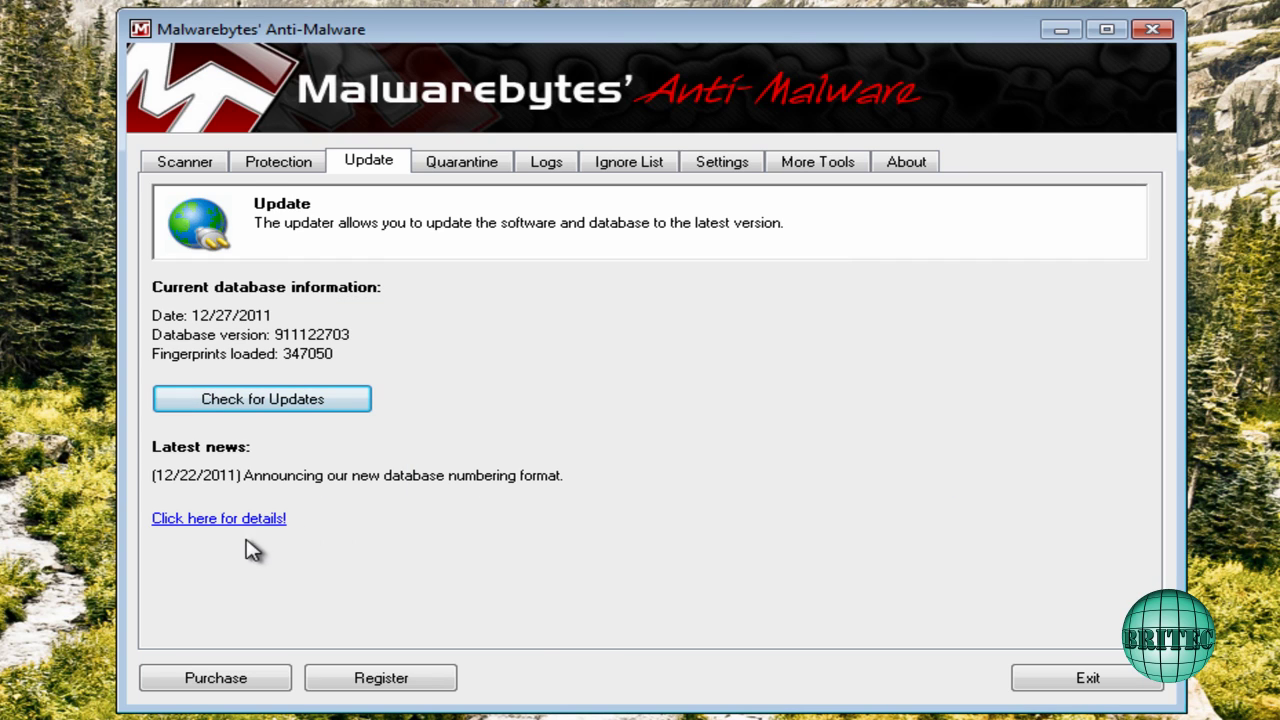
# Start a quick scan of the system with Malwarebytes' Anti-Malware
pyautogui.click(220, 163)
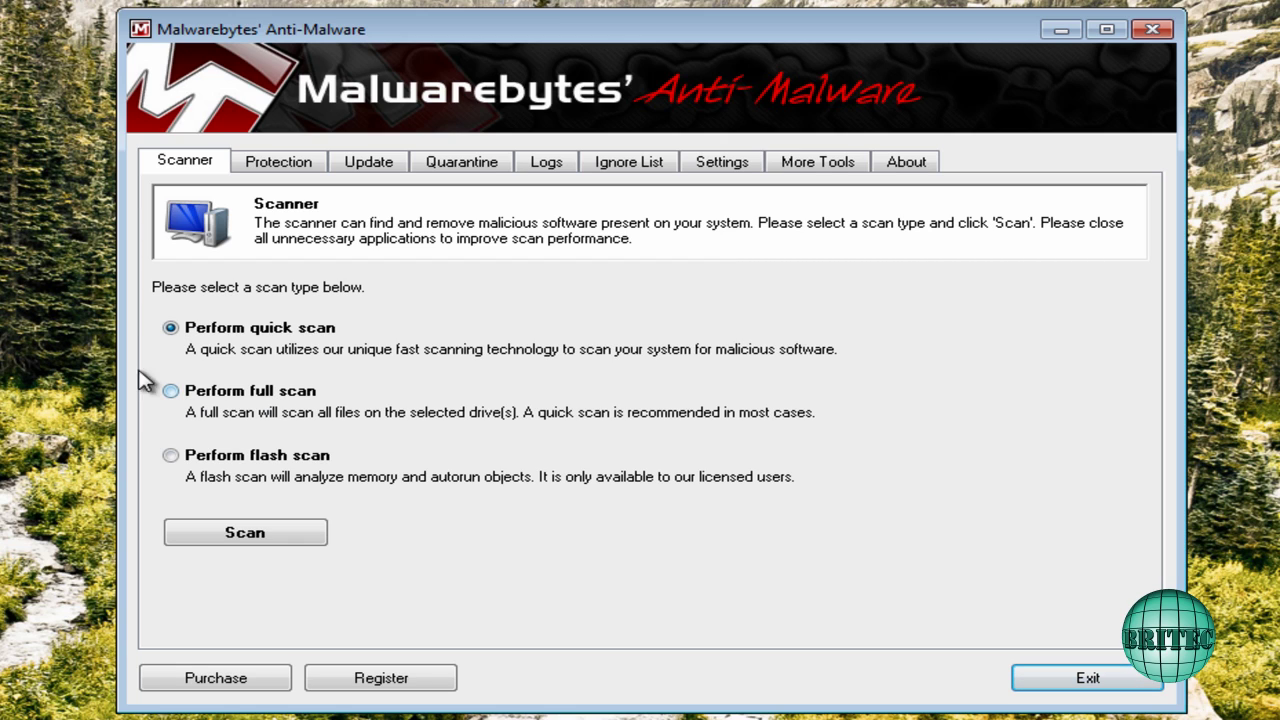
pyautogui.click(262, 538)
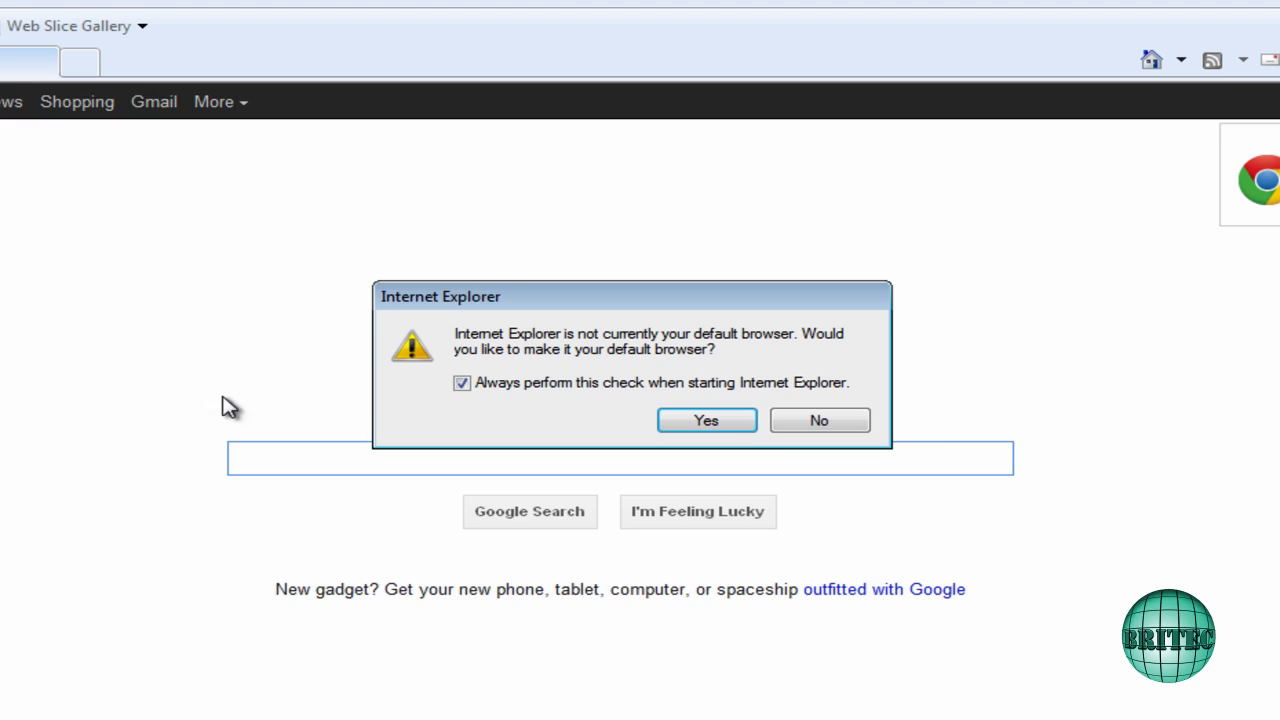
# In Internet Explorer, decline making it the default browser and try to bring up its Tools commands
pyautogui.click(821, 422)
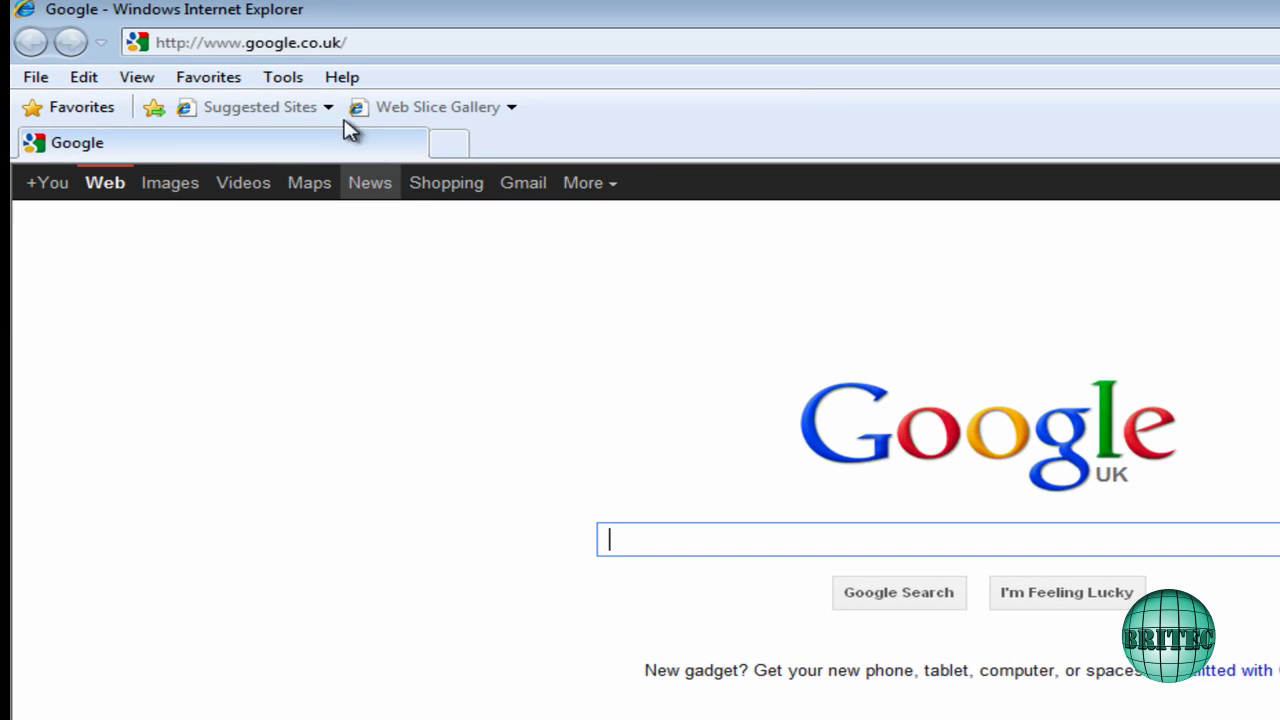
pyautogui.click(284, 78)
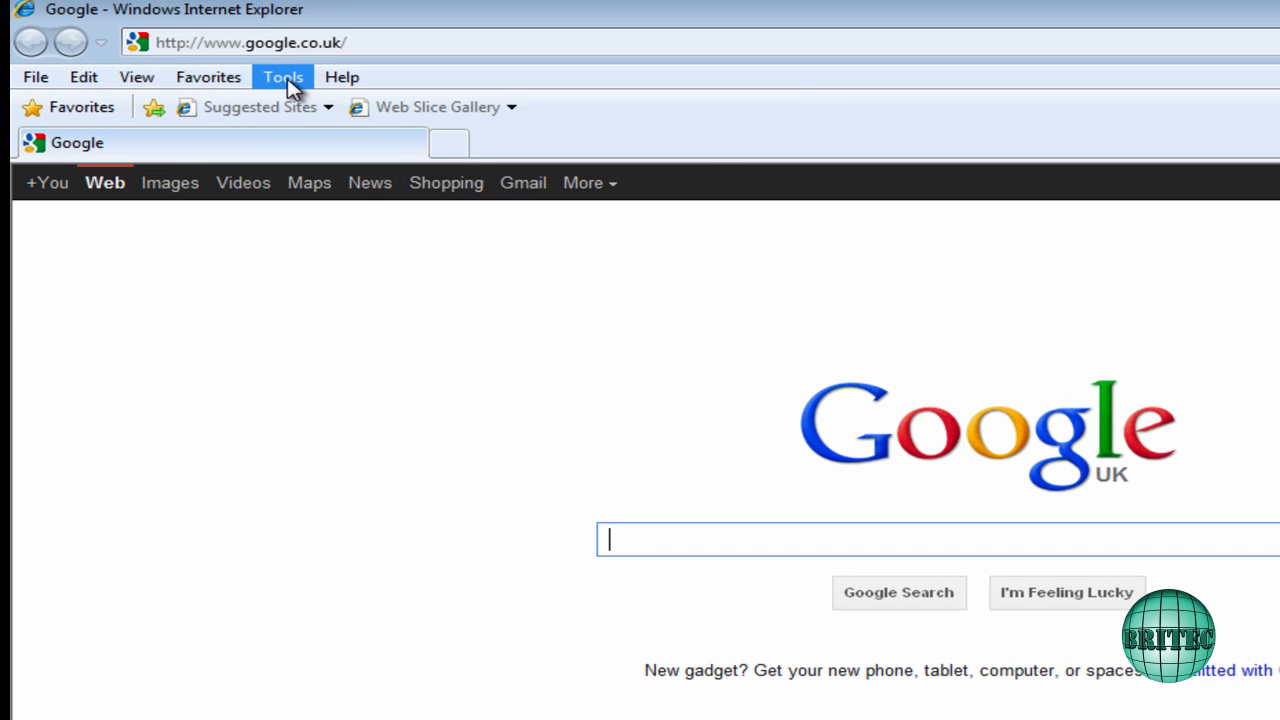
# Hide Internet Explorer's menu bar and display it again
pyautogui.click(542, 18)
pyautogui.rightClick(540, 18)
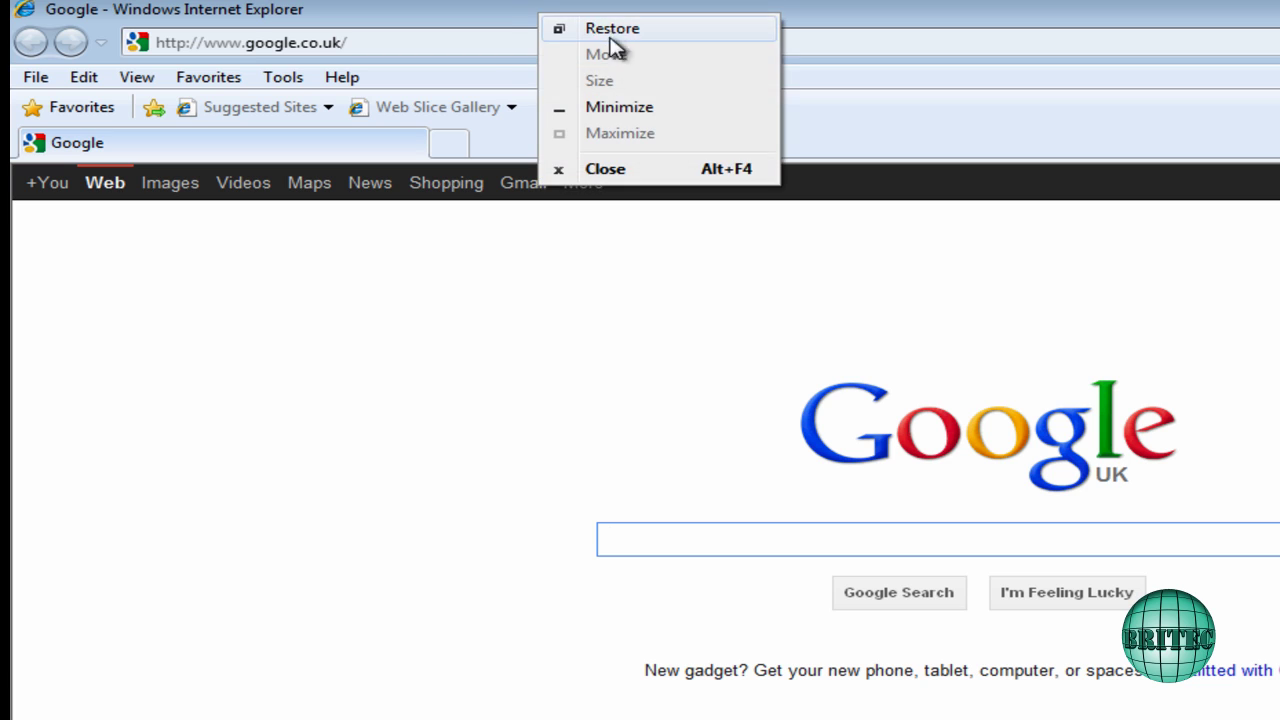
pyautogui.rightClick(490, 88)
pyautogui.click(538, 91)
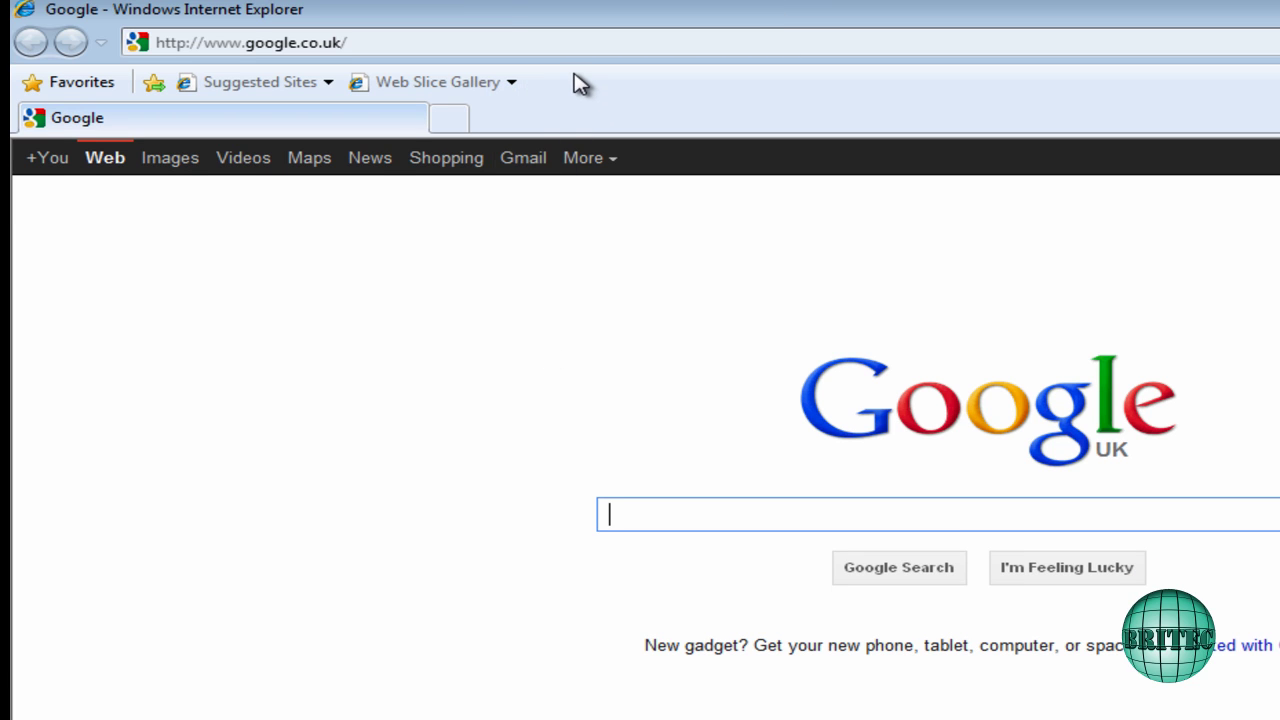
pyautogui.rightClick(574, 74)
pyautogui.click(620, 90)
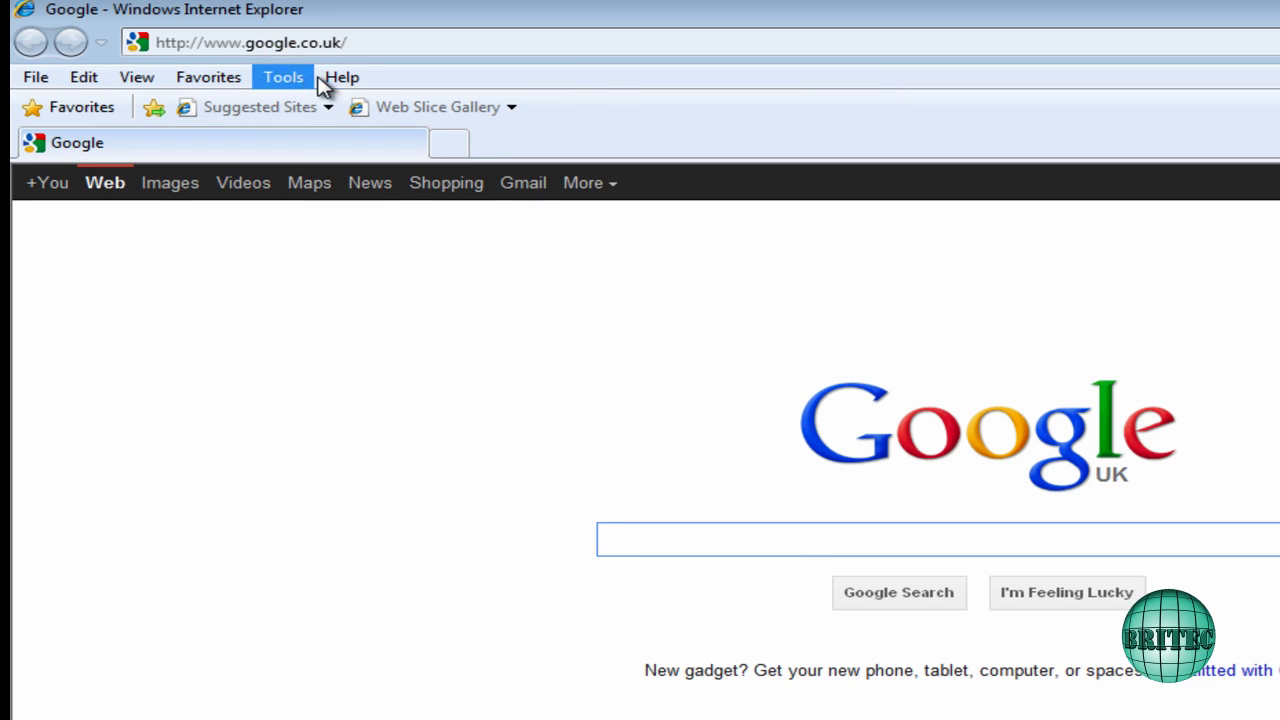
# Check Internet Explorer's LAN settings for a rogue proxy server and leave the Internet Options without changing anything
pyautogui.click(279, 80)
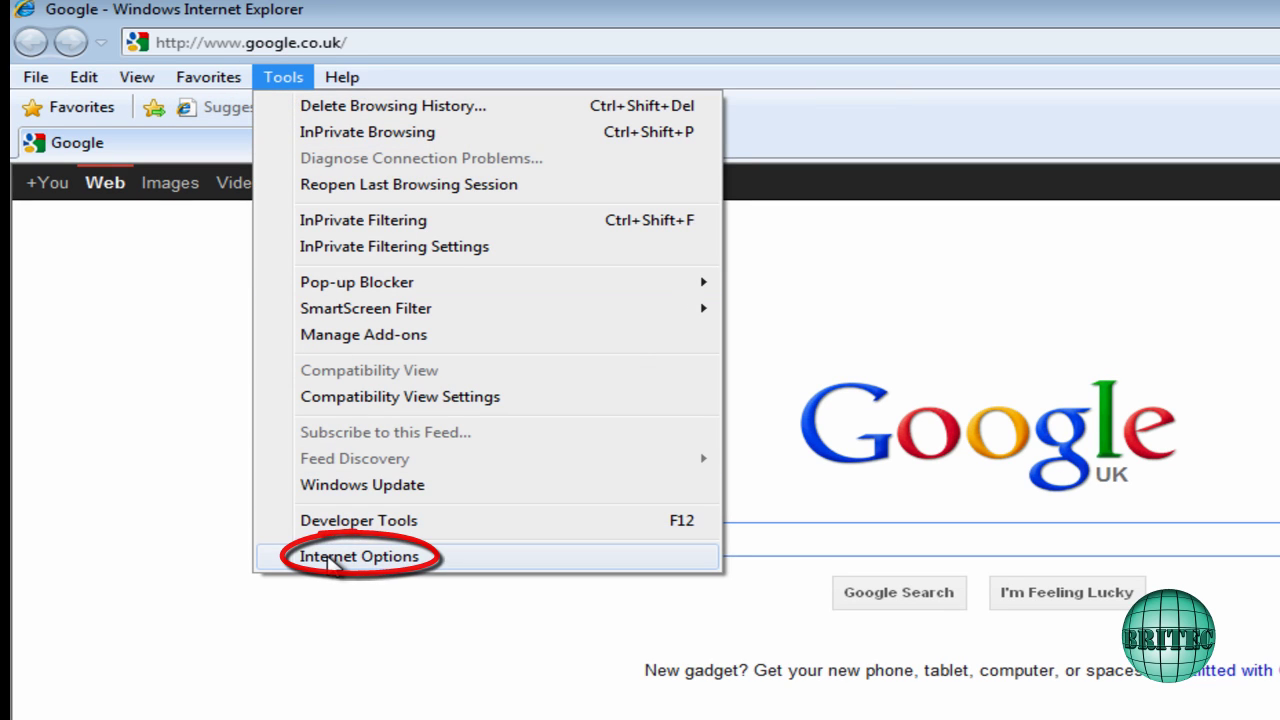
pyautogui.click(332, 560)
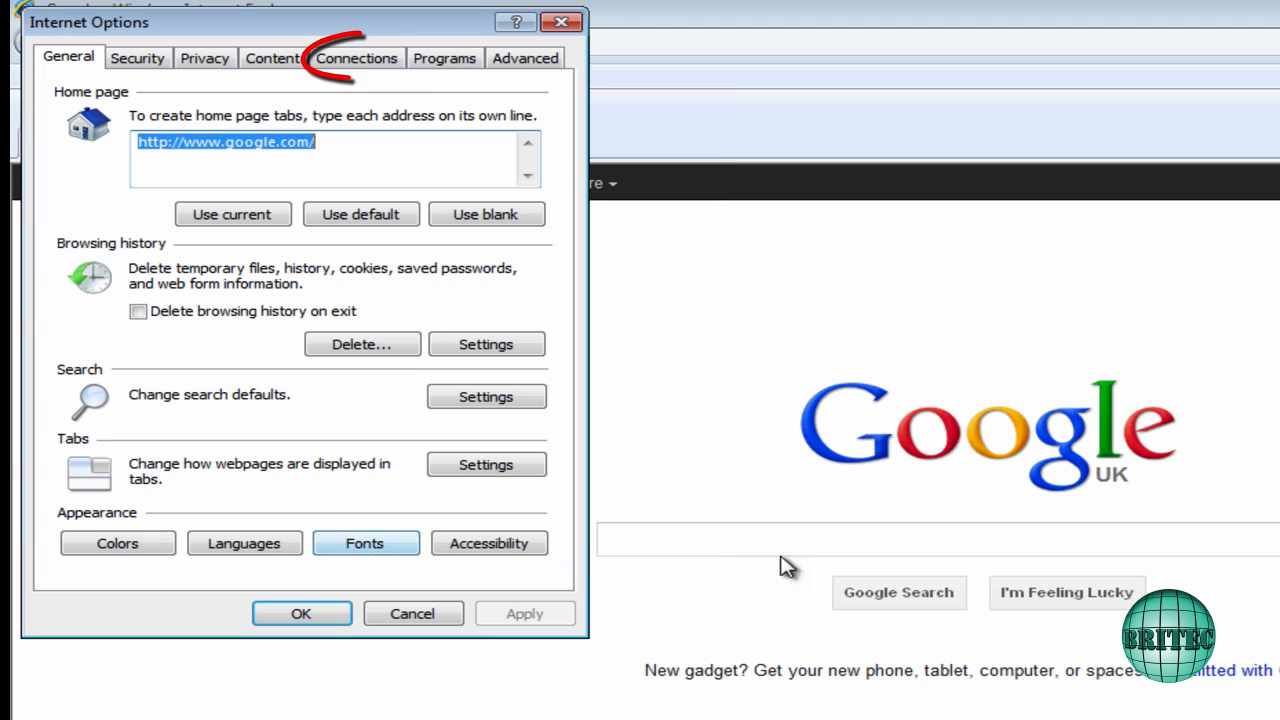
pyautogui.moveTo(323, 33); pyautogui.dragTo(350, 107)
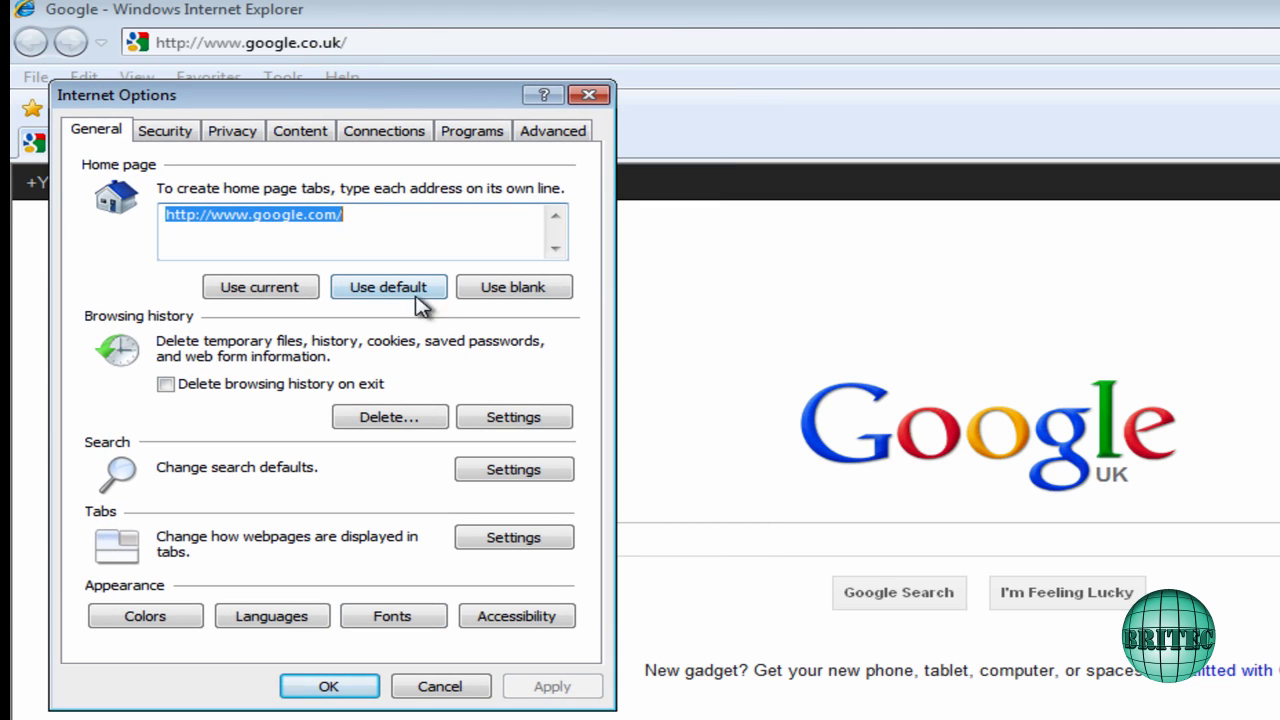
pyautogui.click(390, 136)
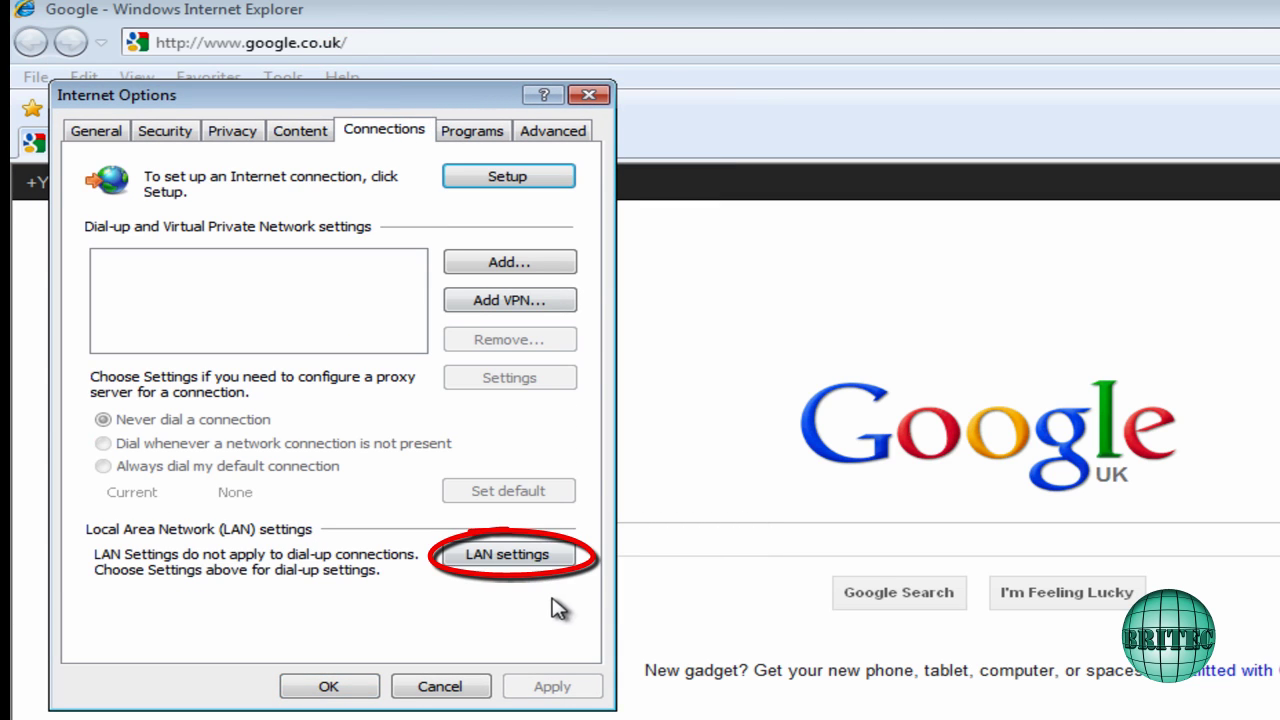
pyautogui.click(508, 566)
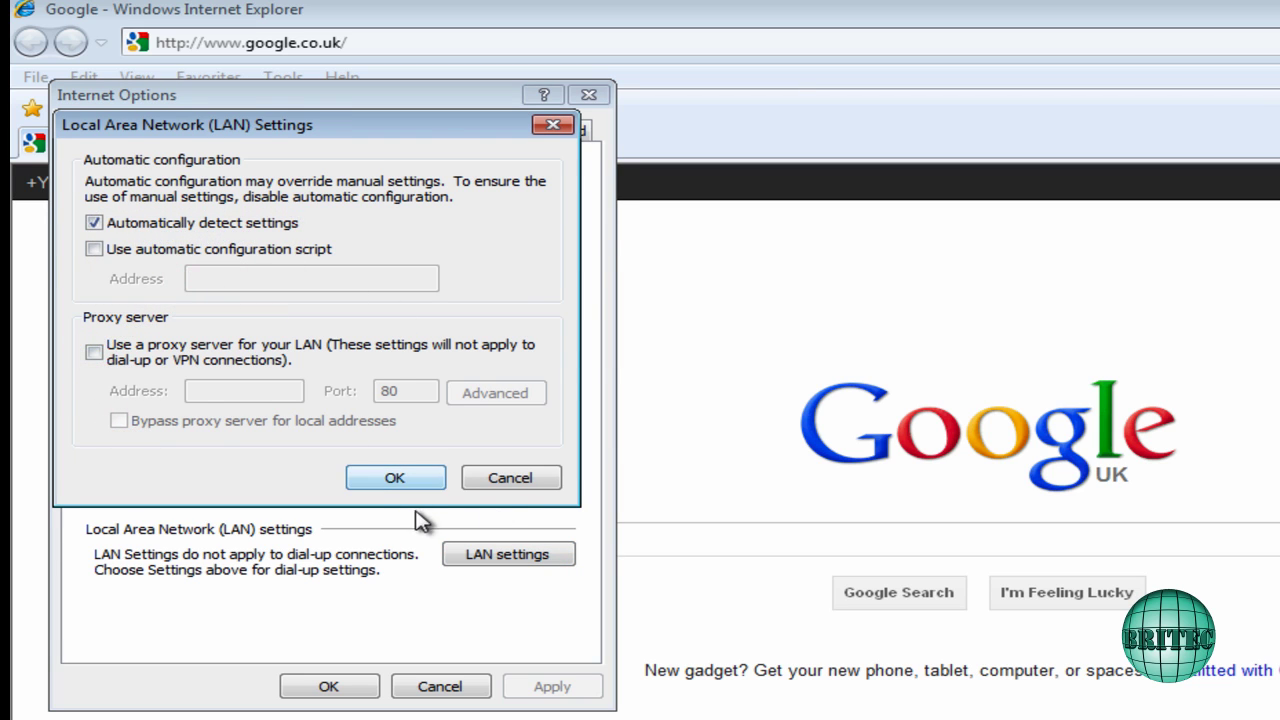
pyautogui.click(520, 480)
pyautogui.click(449, 686)
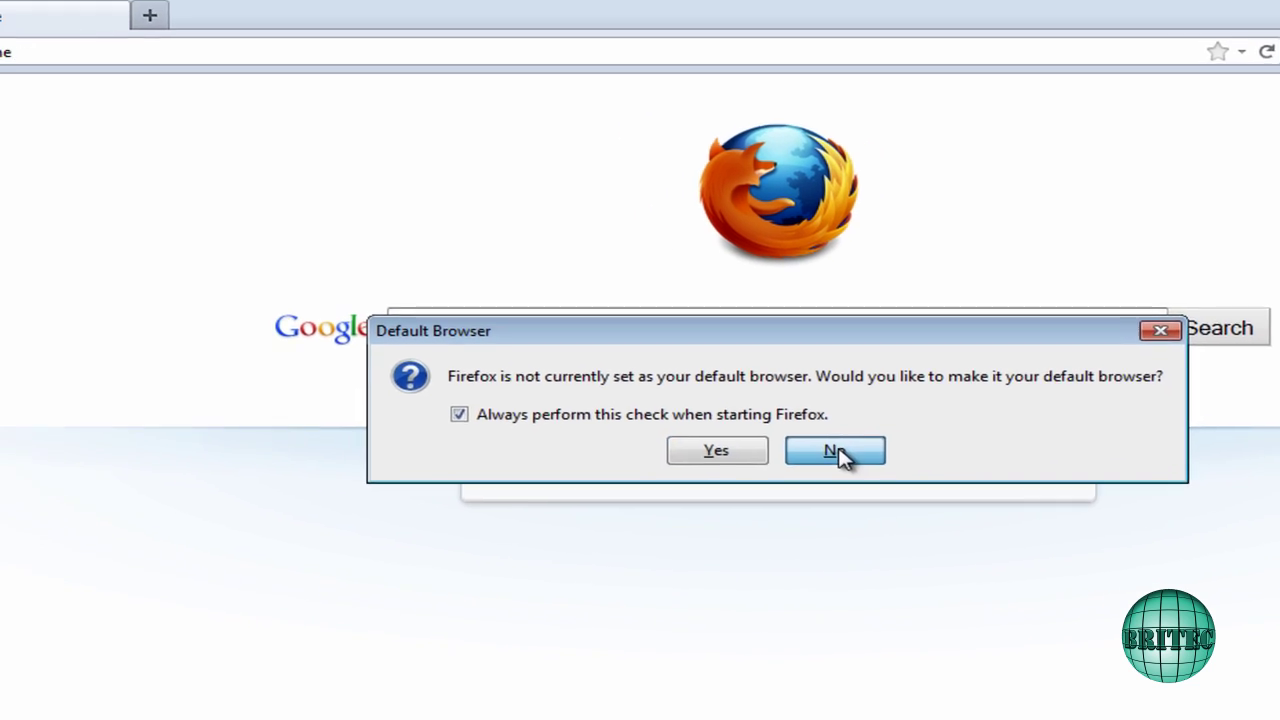
# In Firefox, decline making it the default browser, review the manual and No proxy connection options, and close the options unsaved
pyautogui.click(834, 452)
pyautogui.click(340, 38)
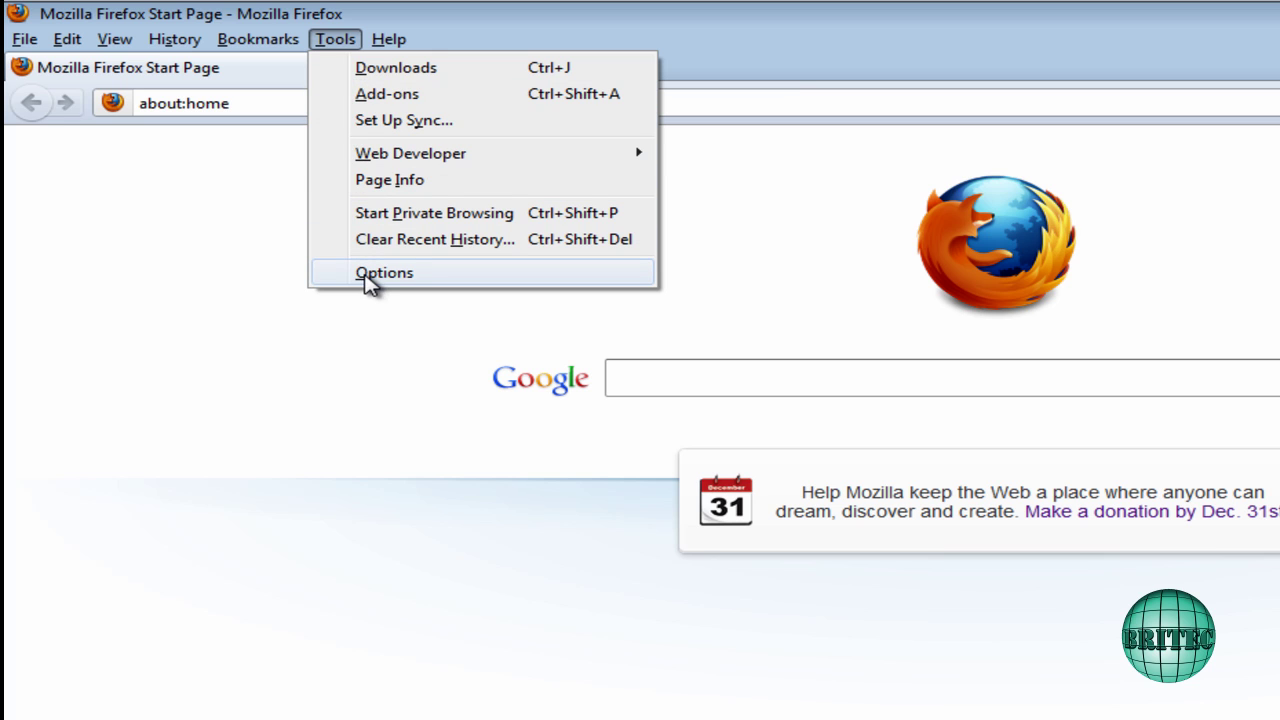
pyautogui.click(366, 279)
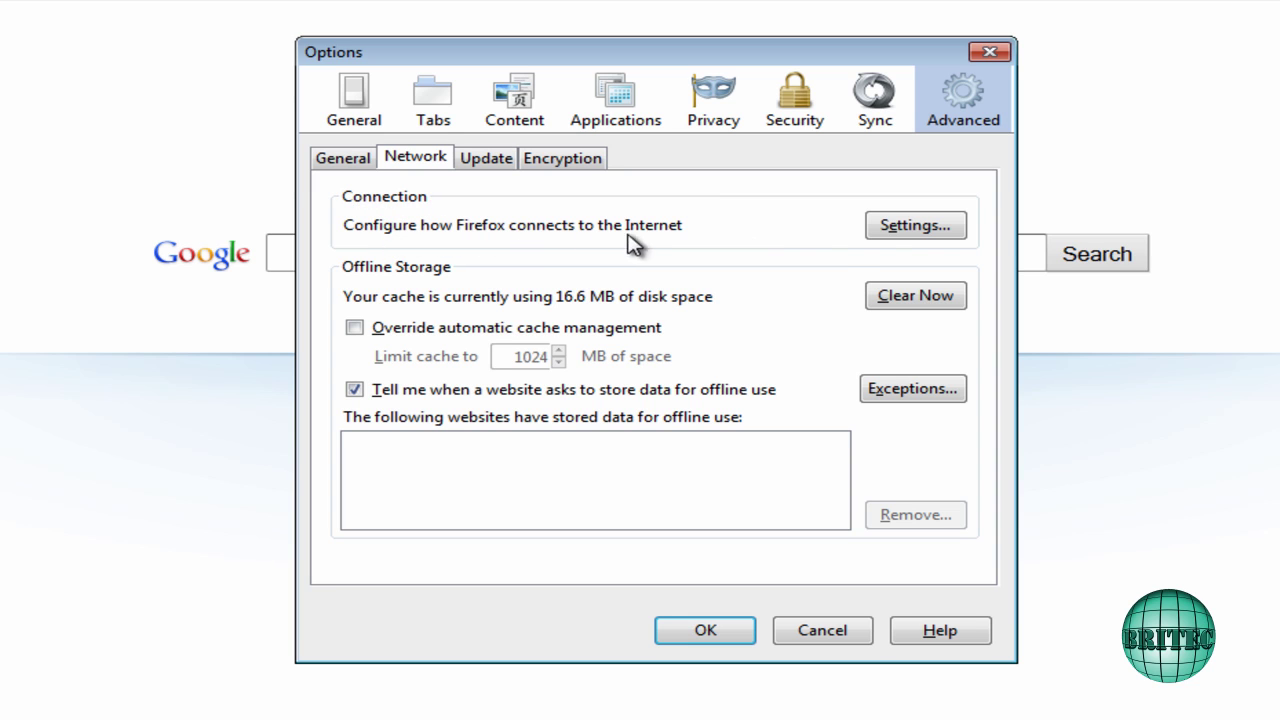
pyautogui.click(936, 228)
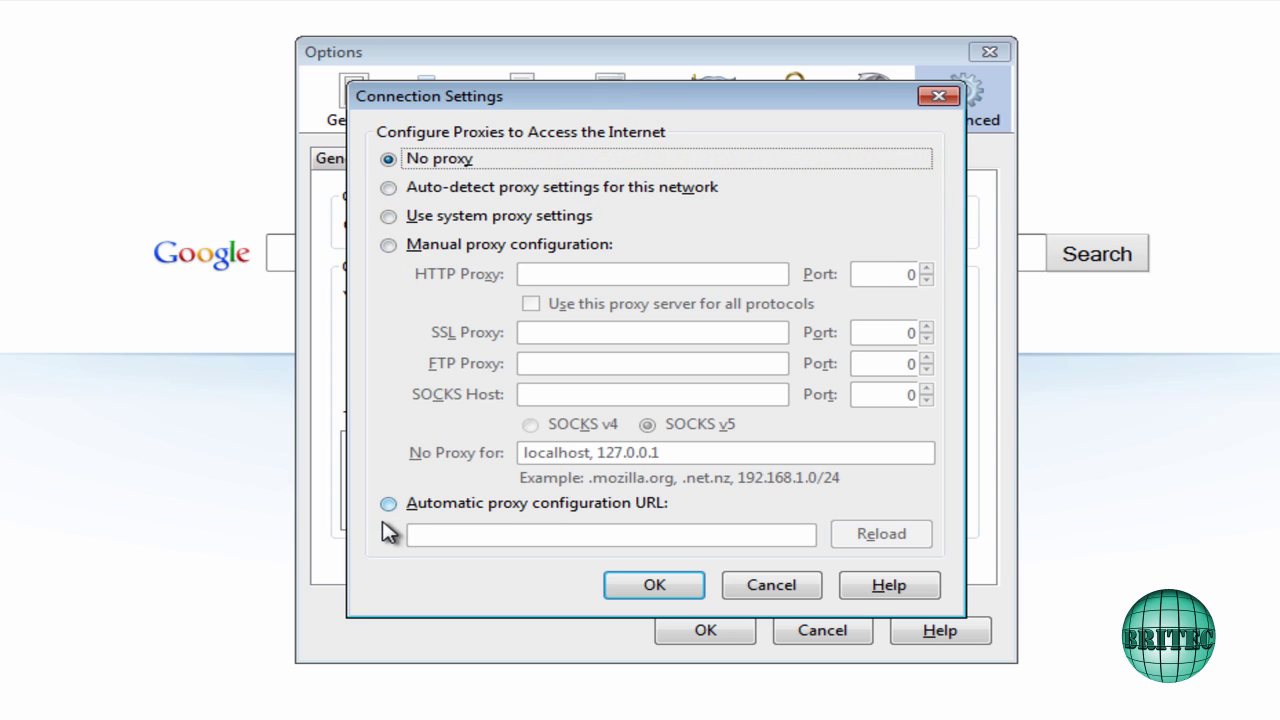
pyautogui.click(389, 246)
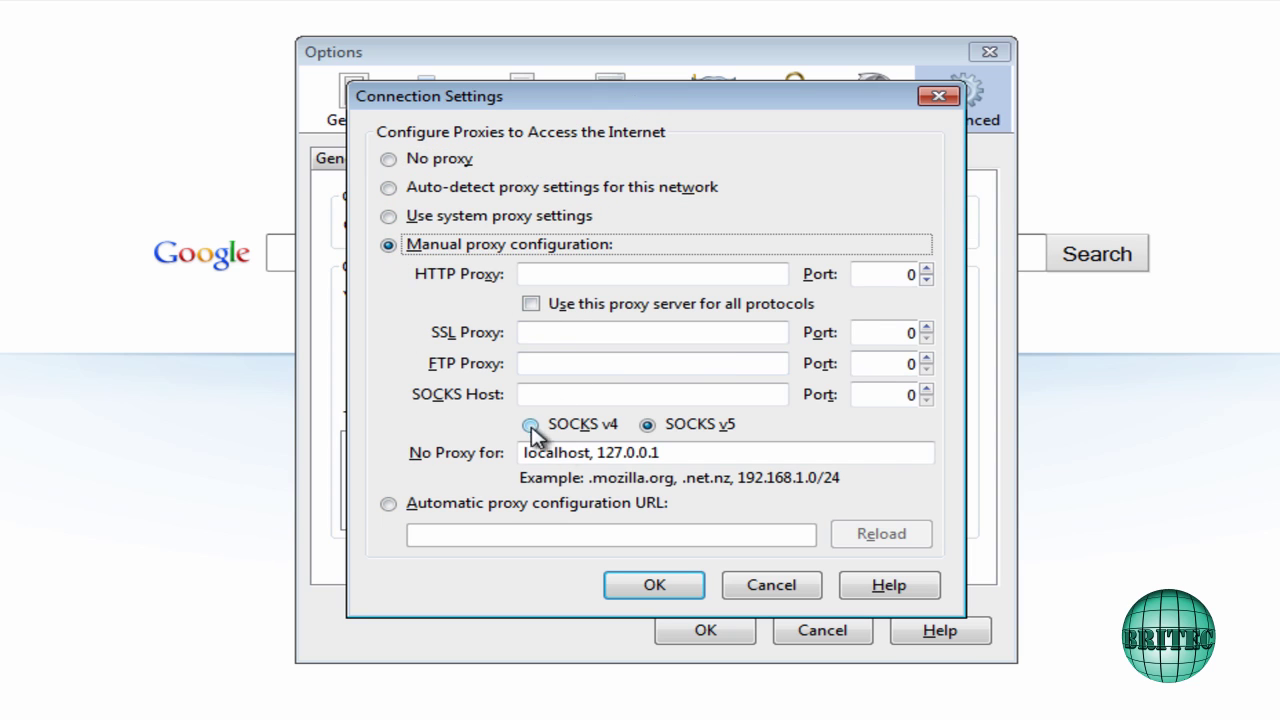
pyautogui.click(388, 160)
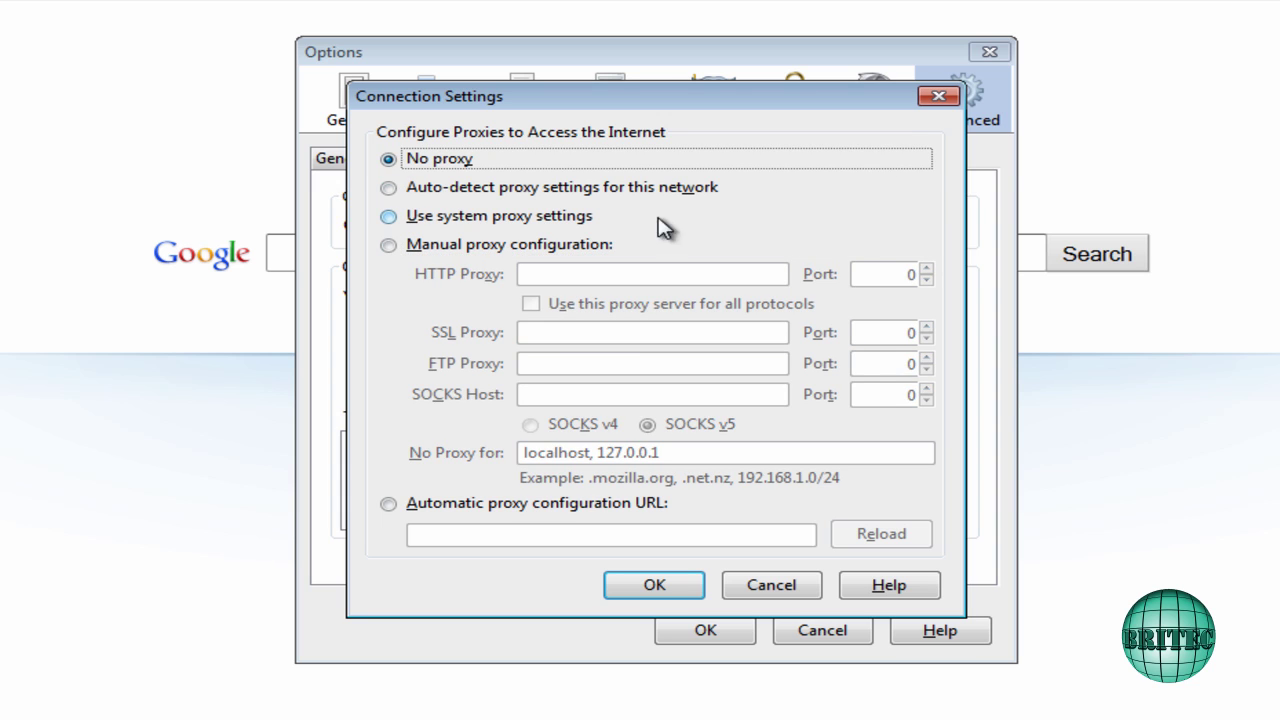
pyautogui.click(740, 580)
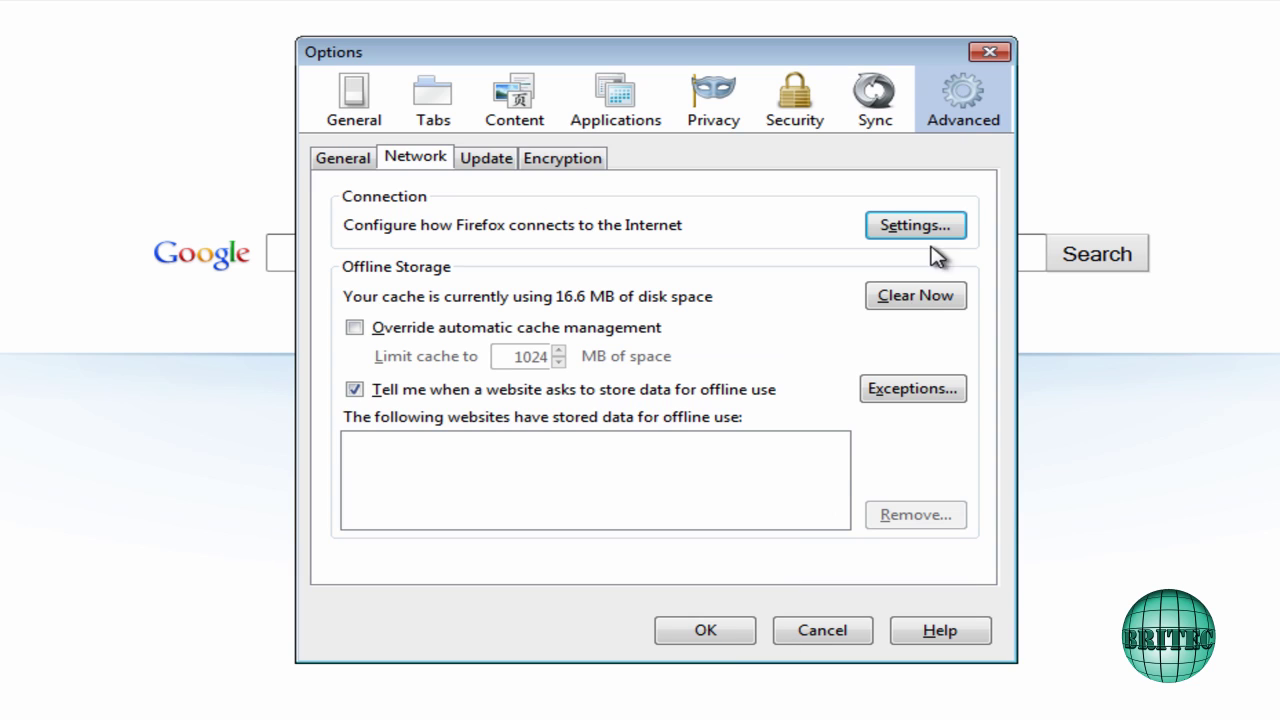
pyautogui.click(990, 53)
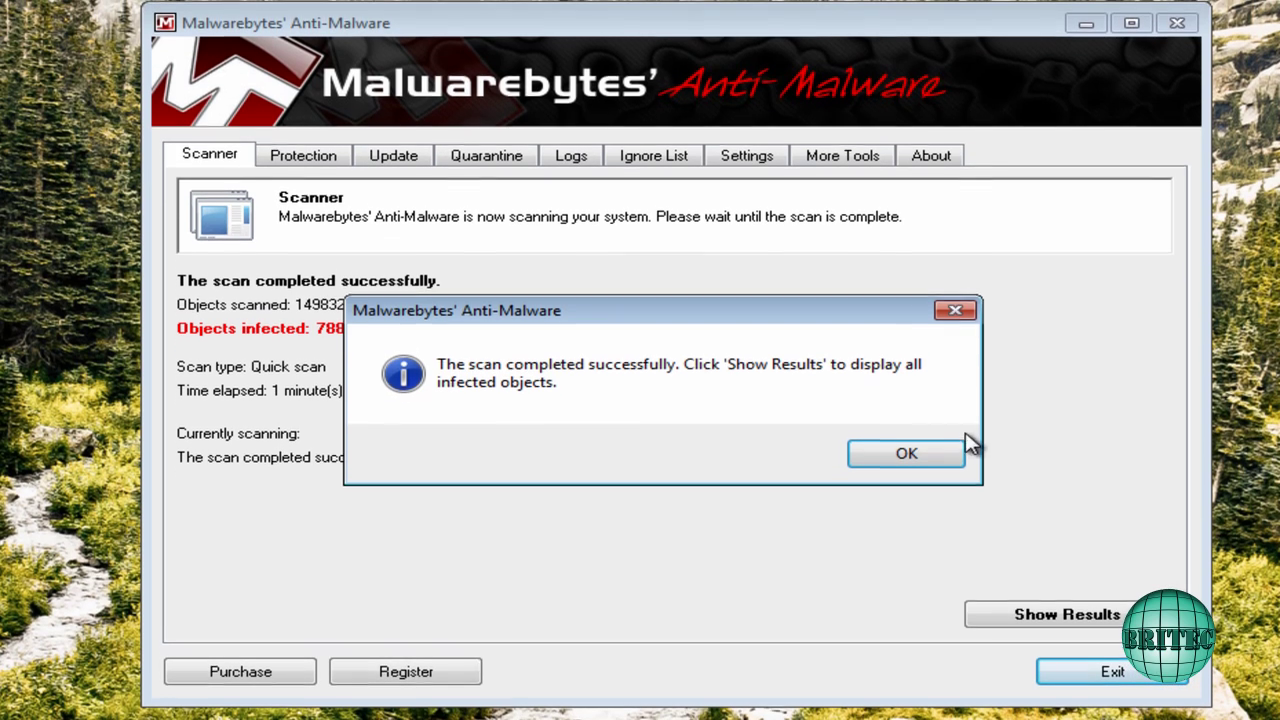
# Show the Malwarebytes' quick scan results, look through the infected objects and remove all the selected ones
pyautogui.click(910, 463)
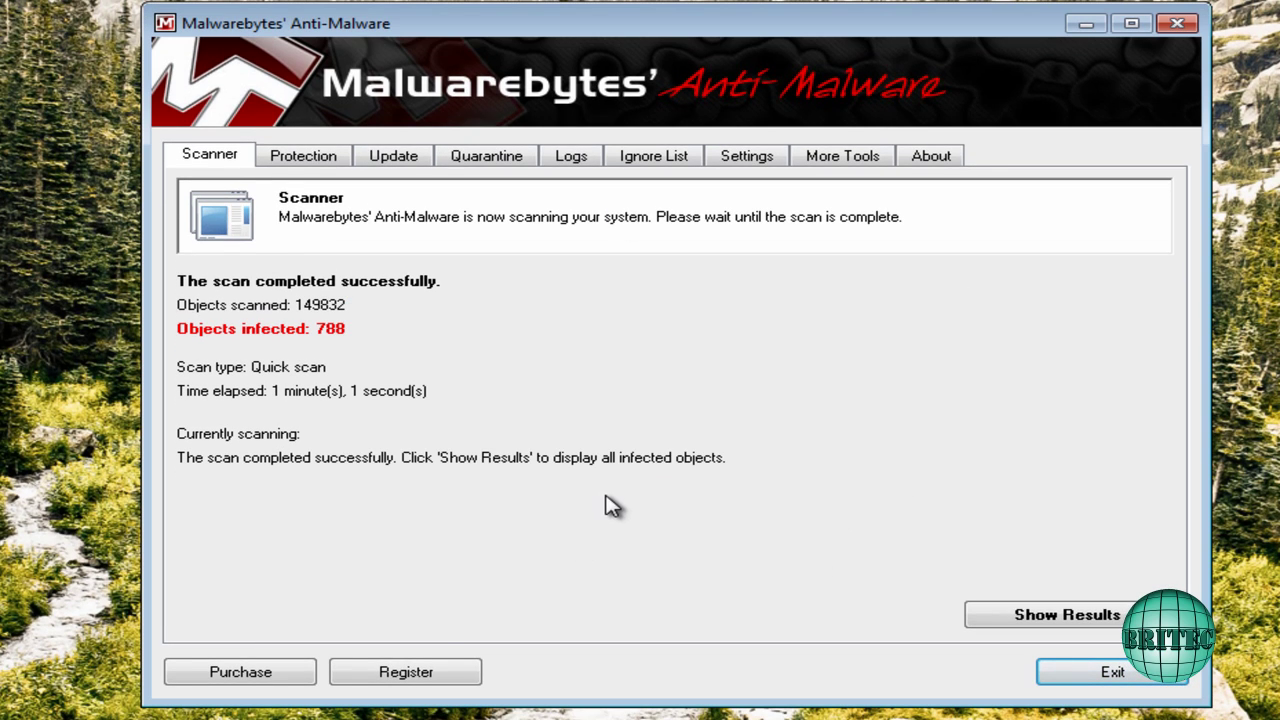
pyautogui.click(1040, 614)
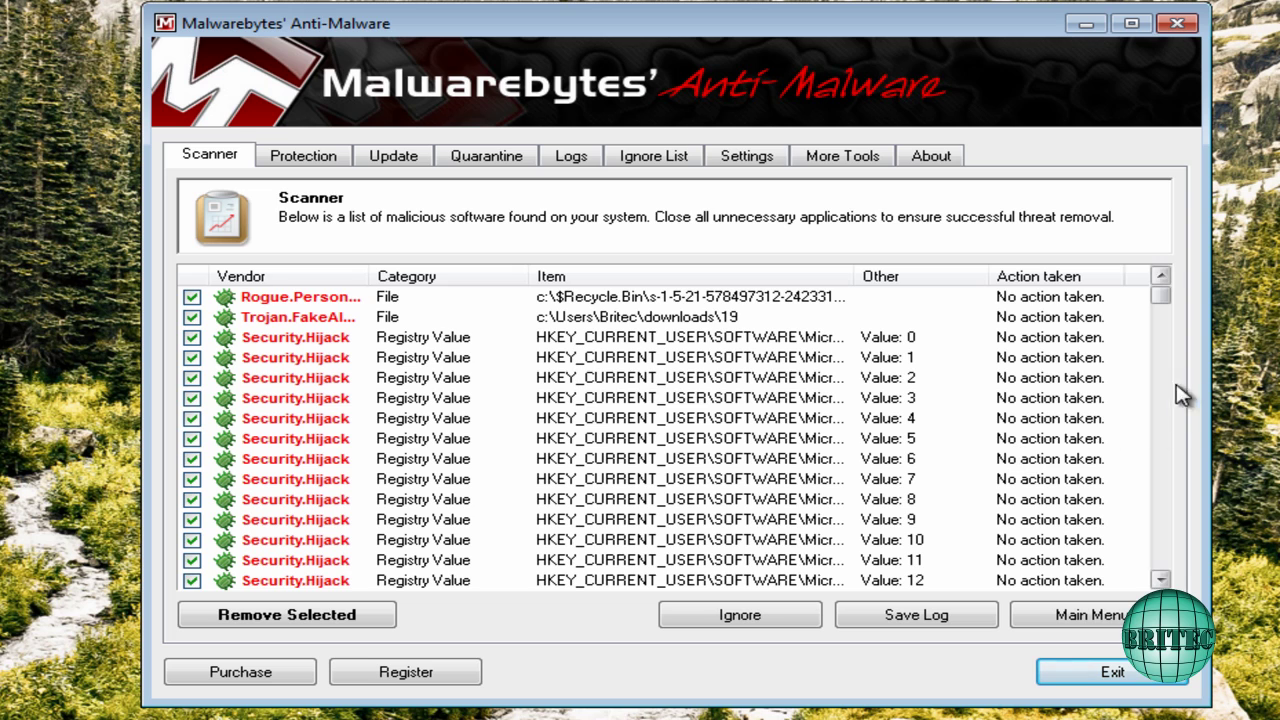
pyautogui.moveTo(857, 276); pyautogui.dragTo(958, 276)
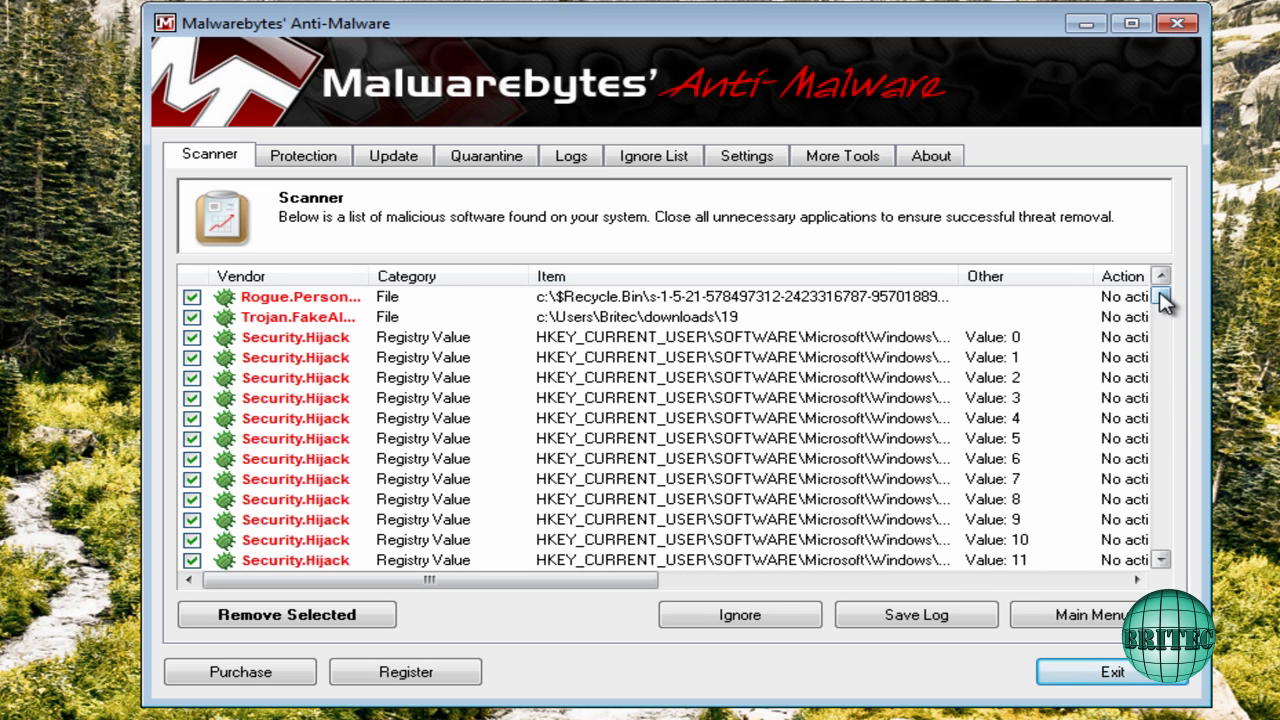
pyautogui.moveTo(1163, 300); pyautogui.dragTo(1138, 565)
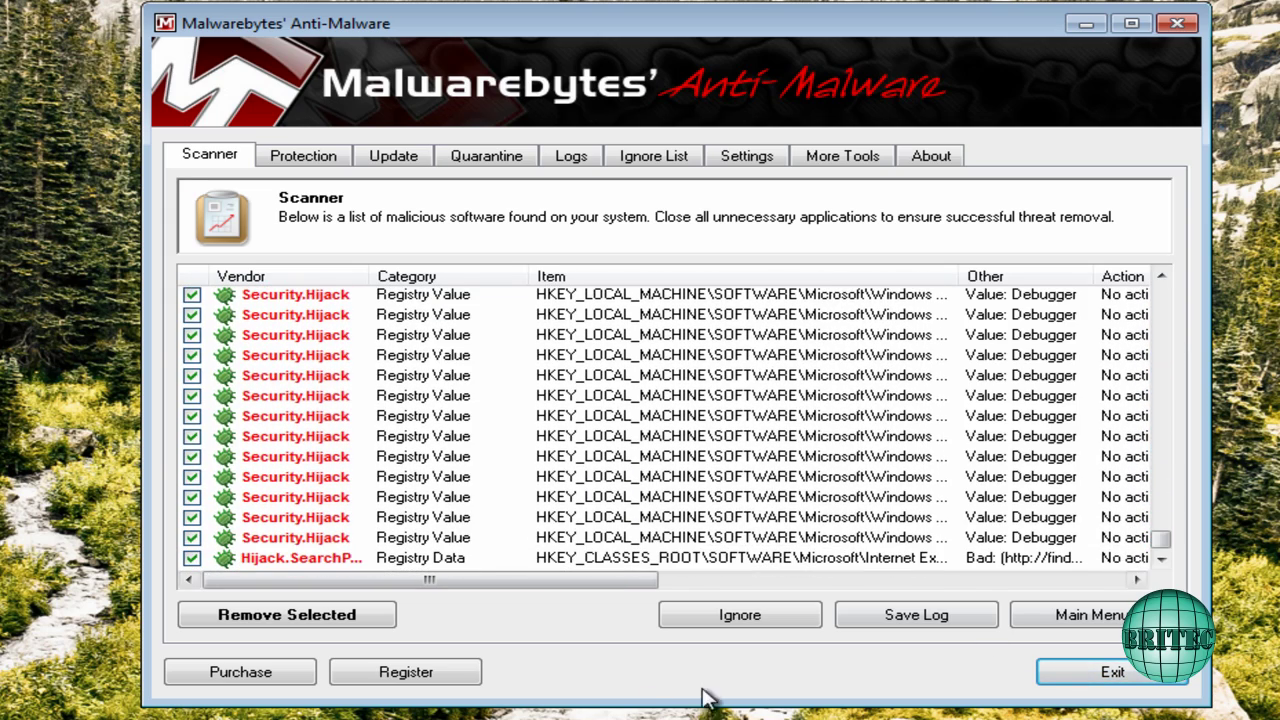
pyautogui.click(352, 620)
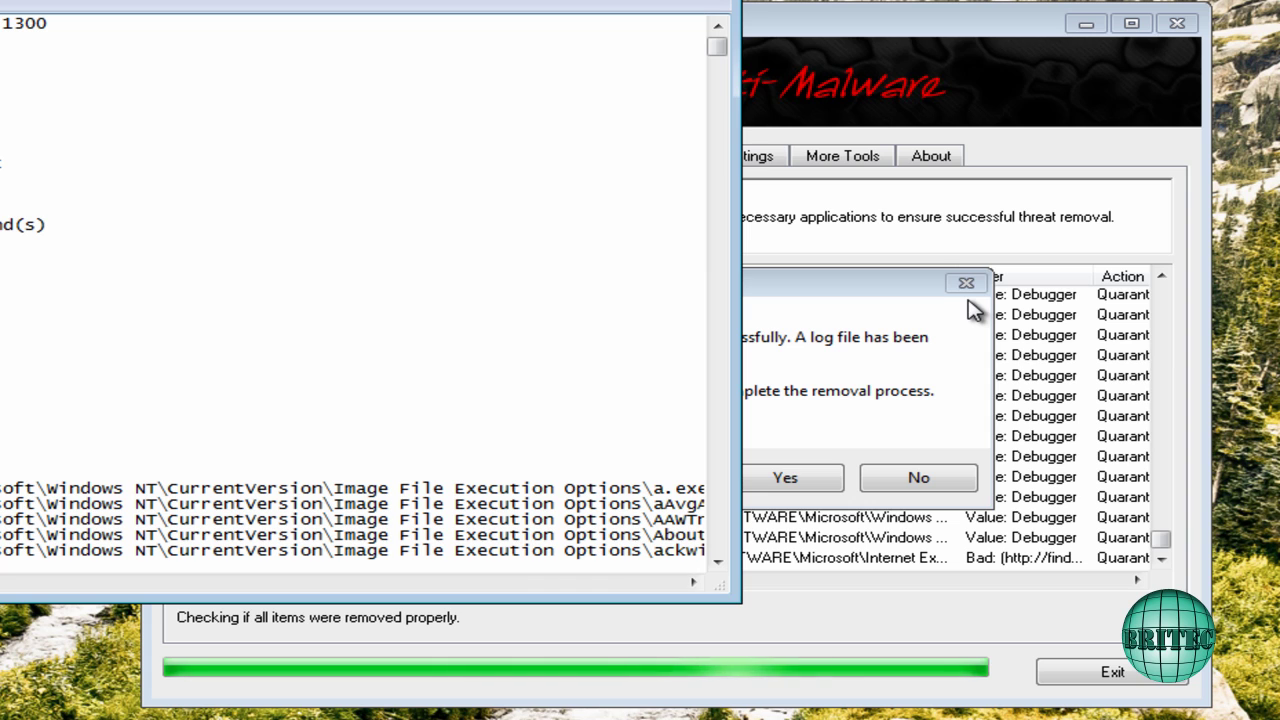
# View the Malwarebytes' removal log, decline restarting the computer and exit Malwarebytes' Anti-Malware
pyautogui.moveTo(276, 0); pyautogui.dragTo(790, 103)
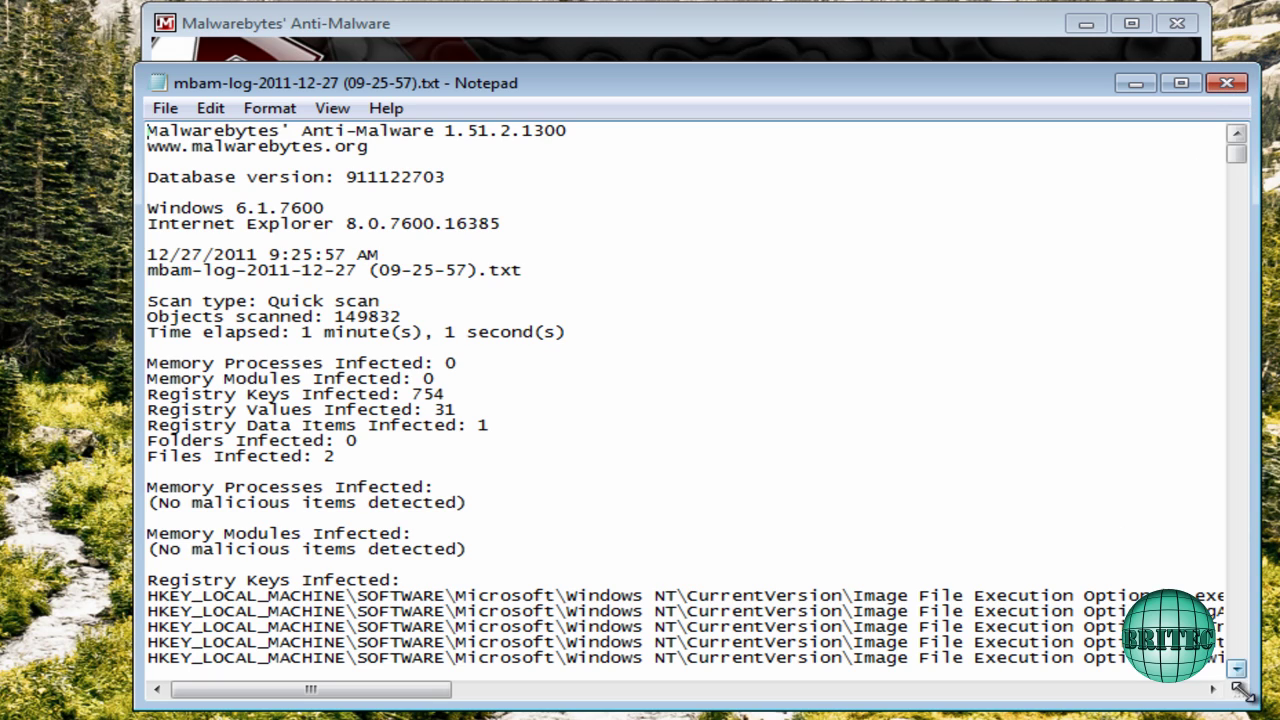
pyautogui.moveTo(1252, 706); pyautogui.dragTo(1279, 719)
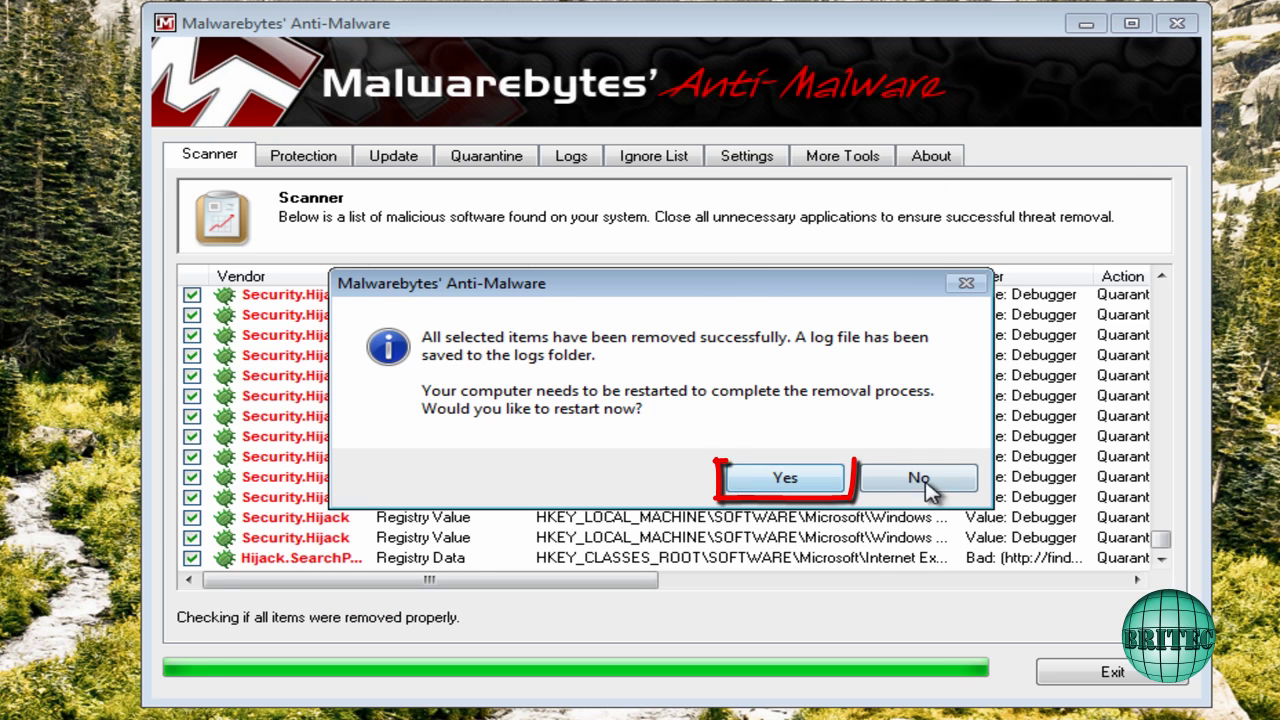
pyautogui.click(914, 484)
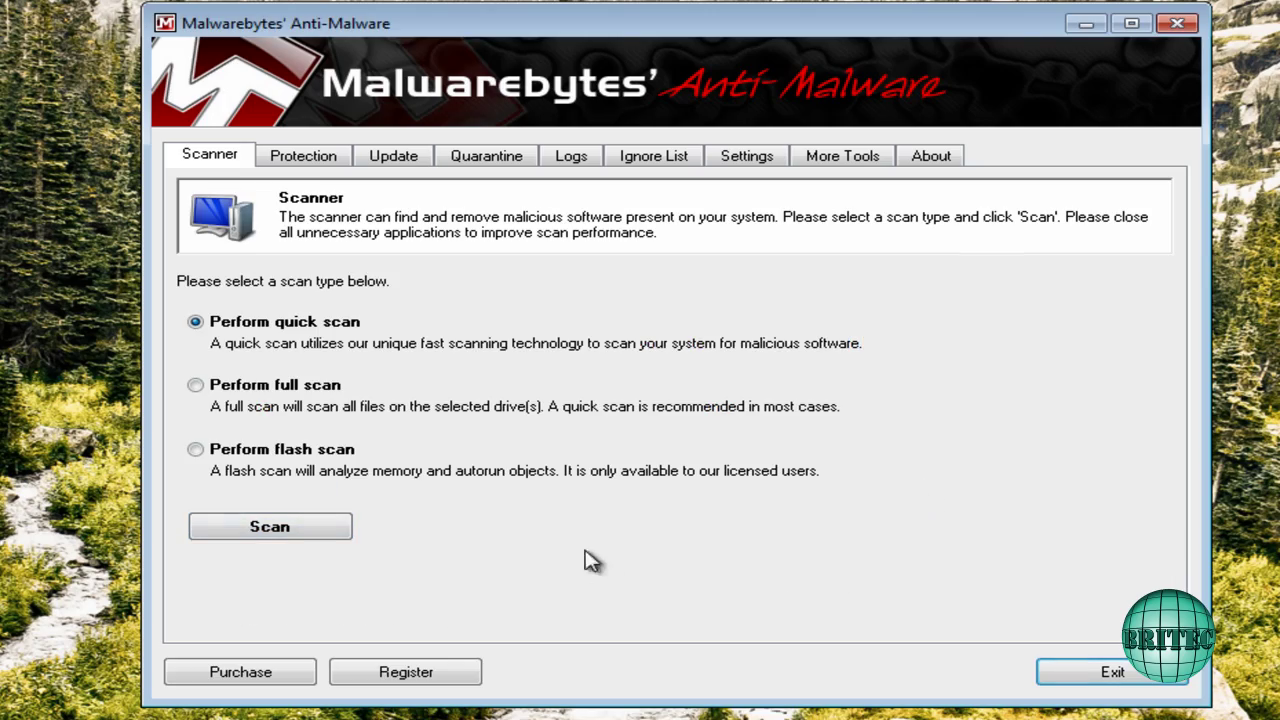
pyautogui.click(1178, 24)
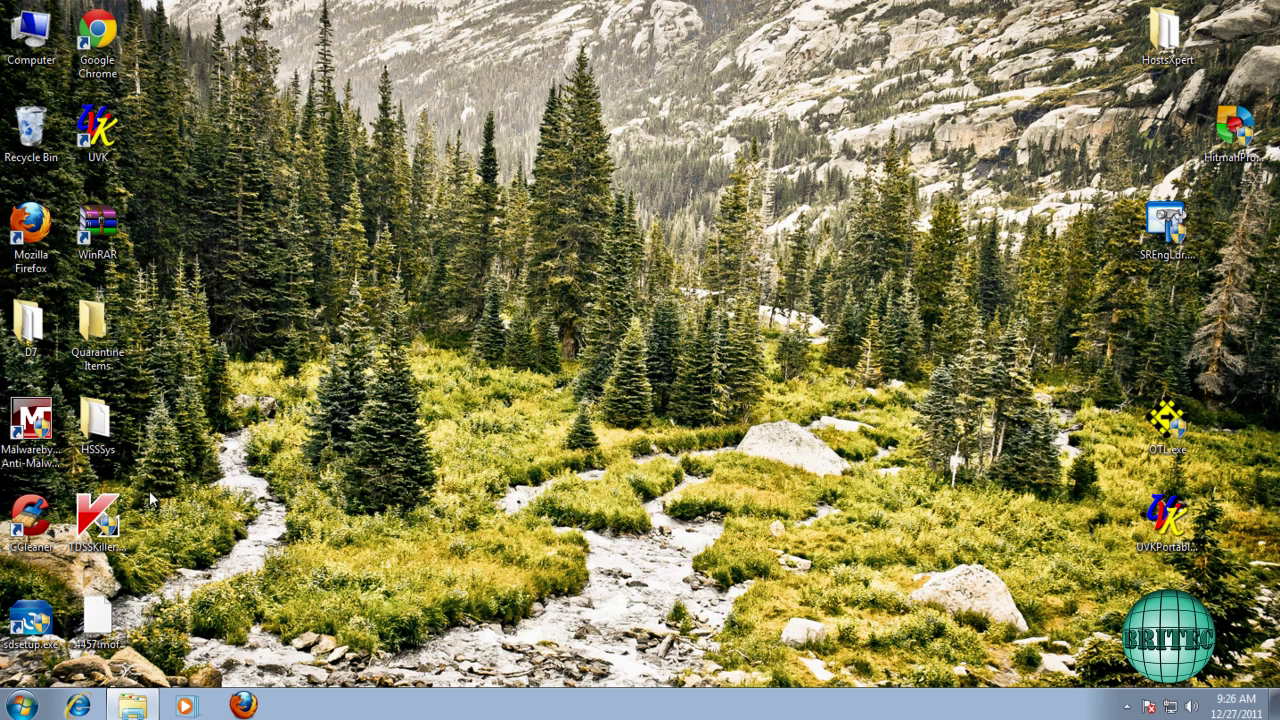
# Move TDSSKiller to an open area of the desktop, run it and start a rootkit scan
pyautogui.moveTo(100, 520); pyautogui.dragTo(576, 260)
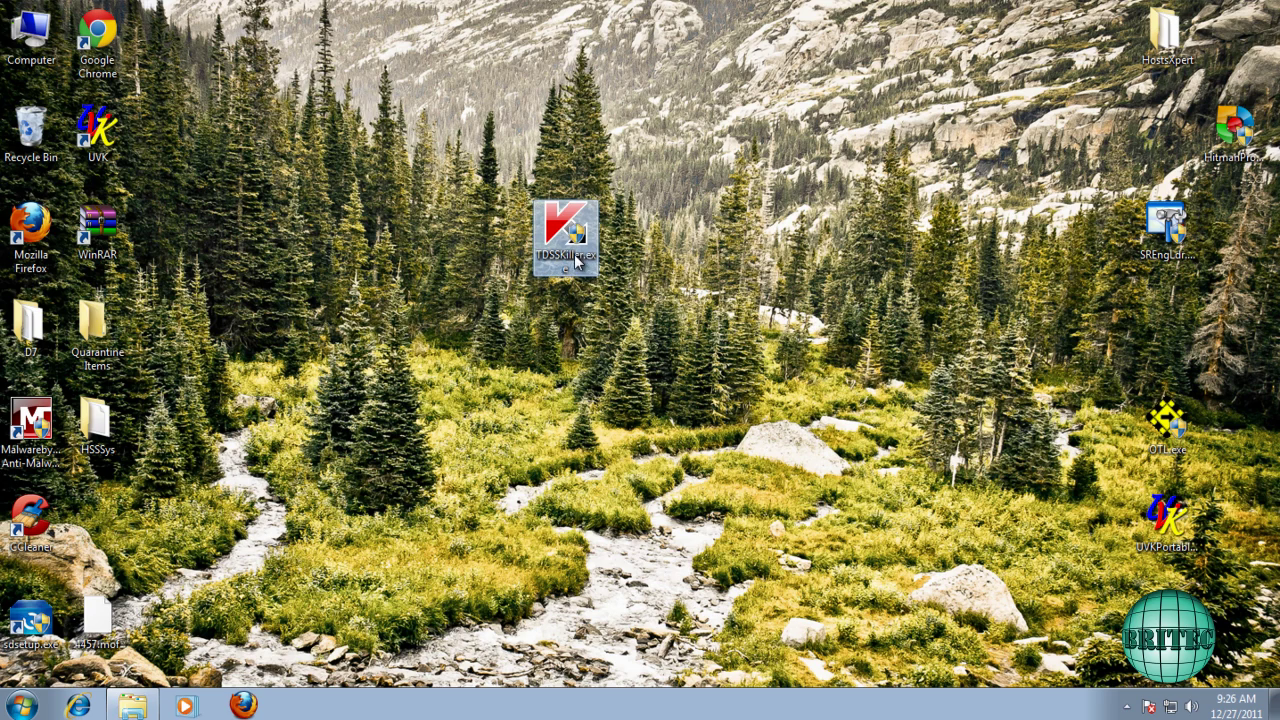
pyautogui.doubleClick(563, 225)
pyautogui.click(717, 390)
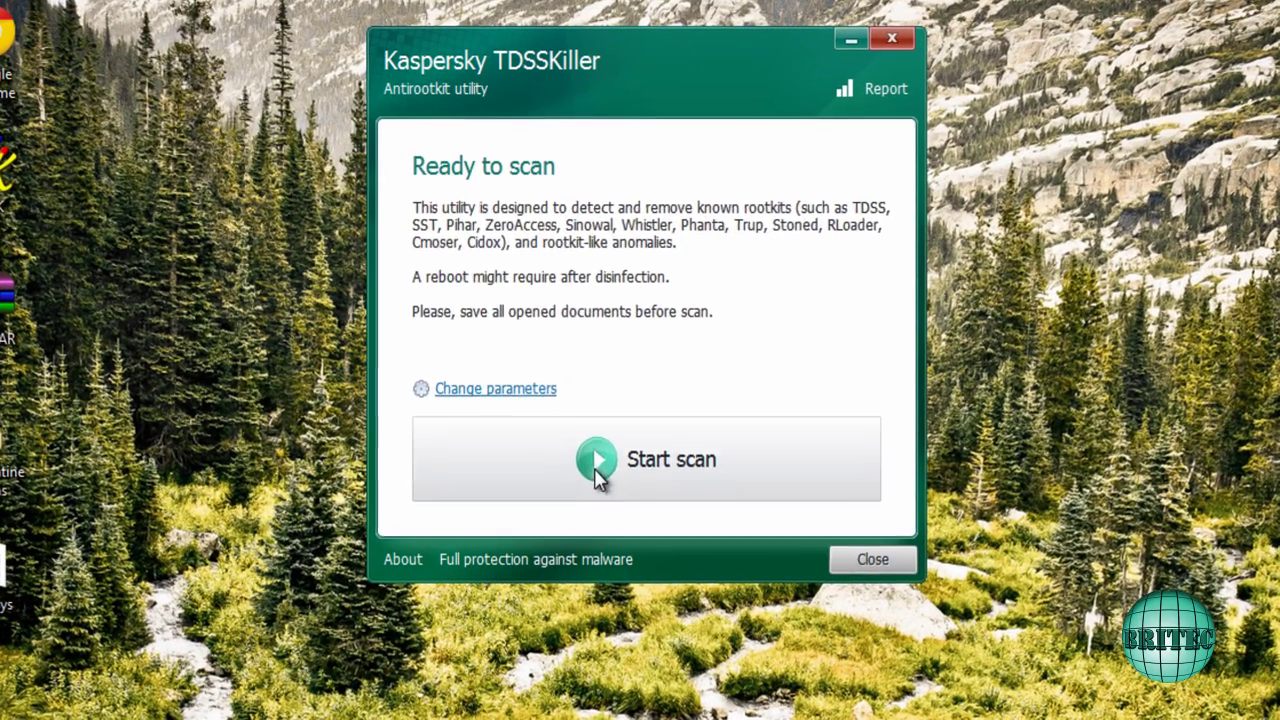
pyautogui.click(567, 350)
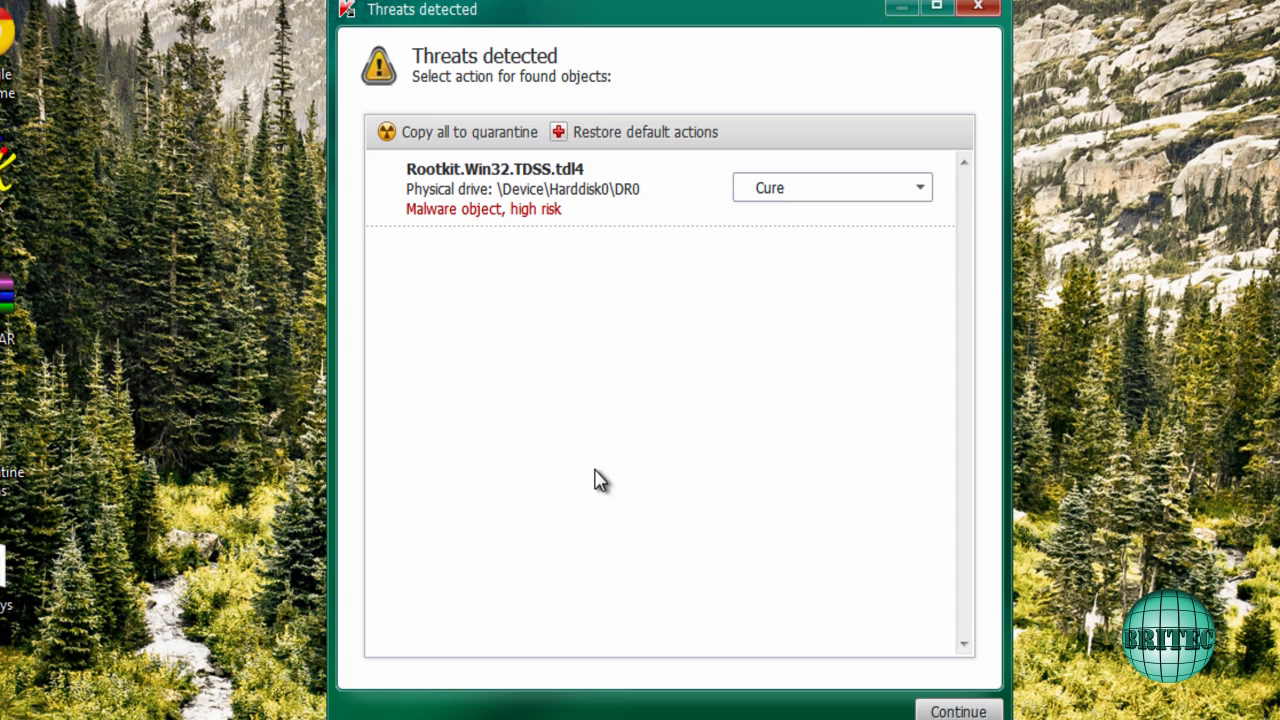
# Set the action for the detected Rootkit.Win32.TDSS.tdl4 to Cure and continue with the disinfection
pyautogui.moveTo(639, 17); pyautogui.dragTo(639, 46)
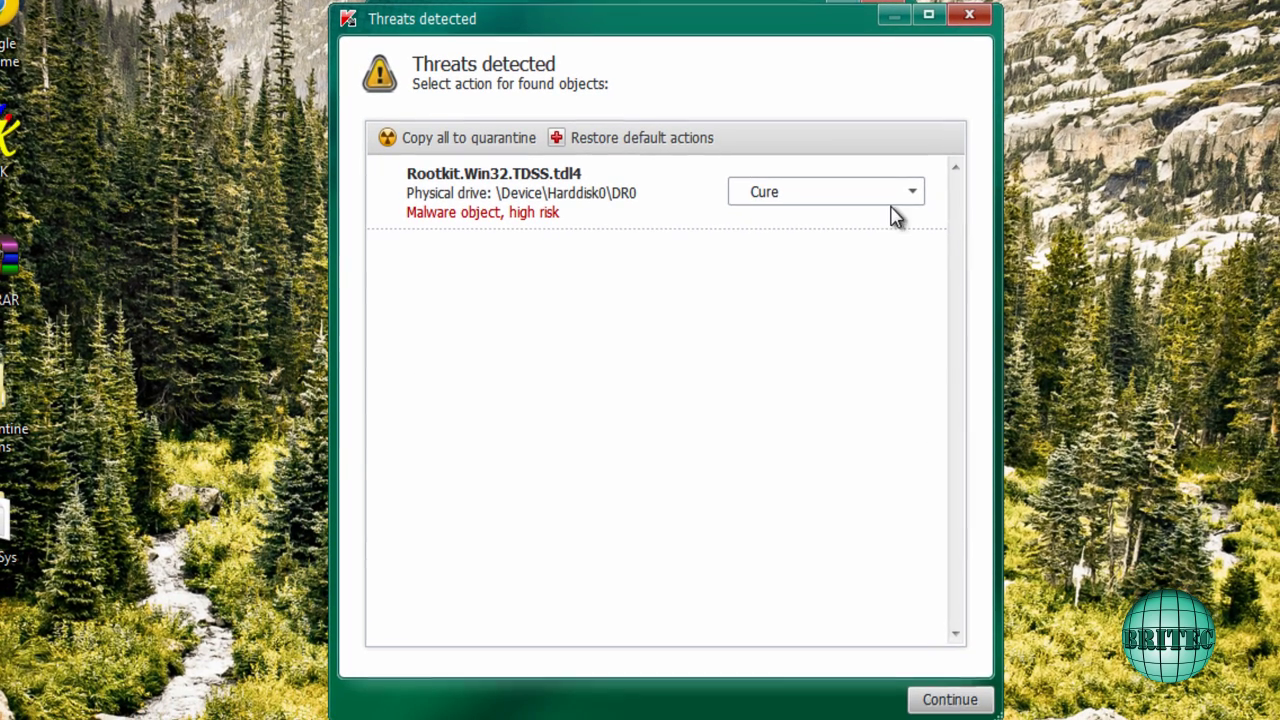
pyautogui.click(917, 200)
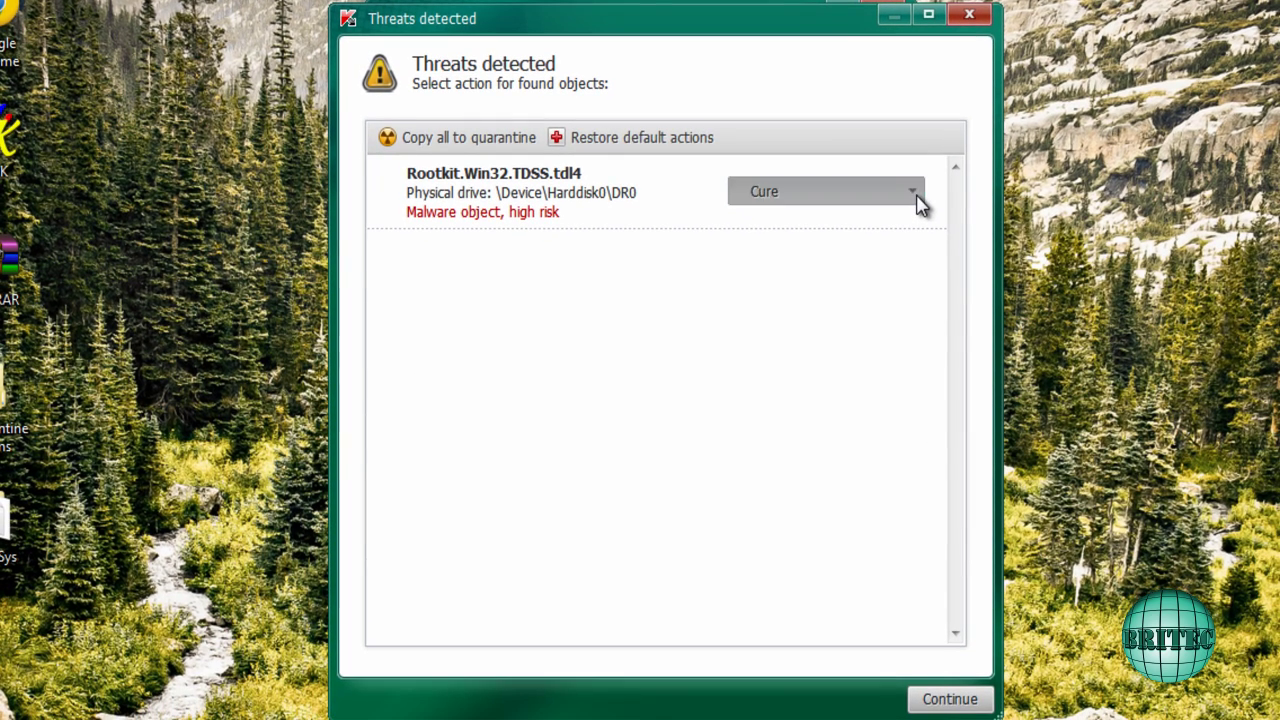
pyautogui.click(445, 364)
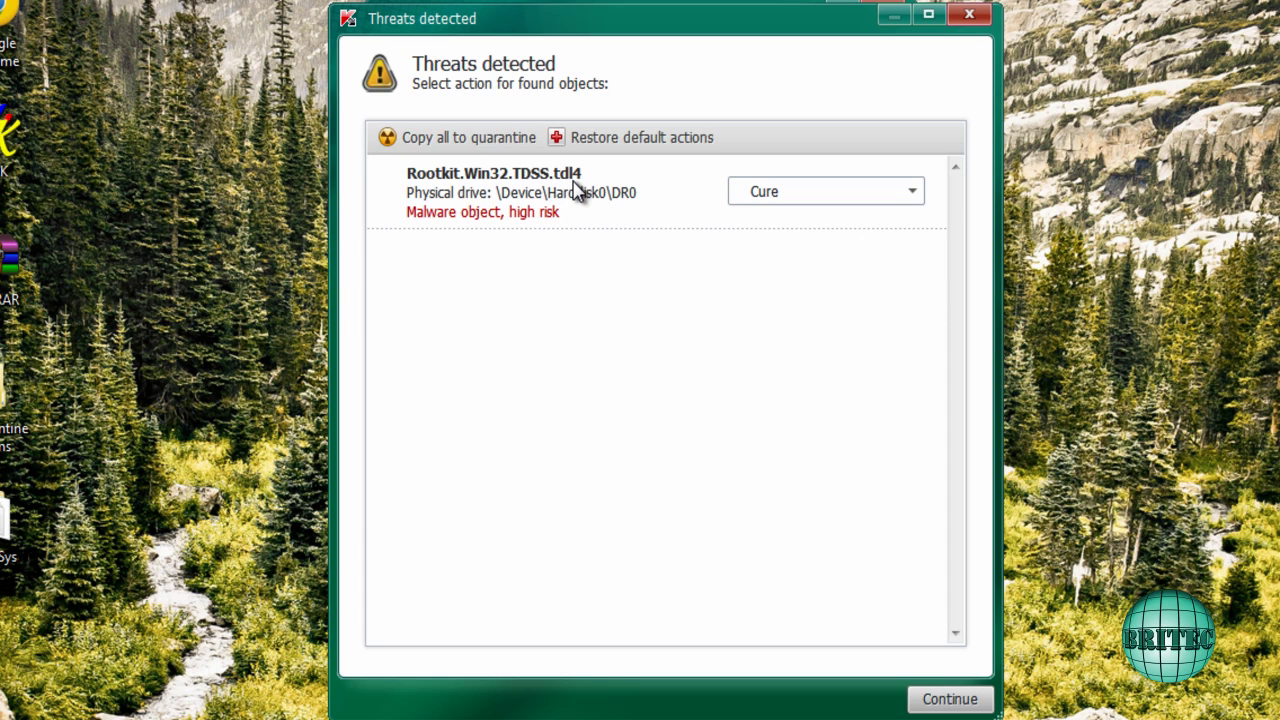
pyautogui.click(912, 195)
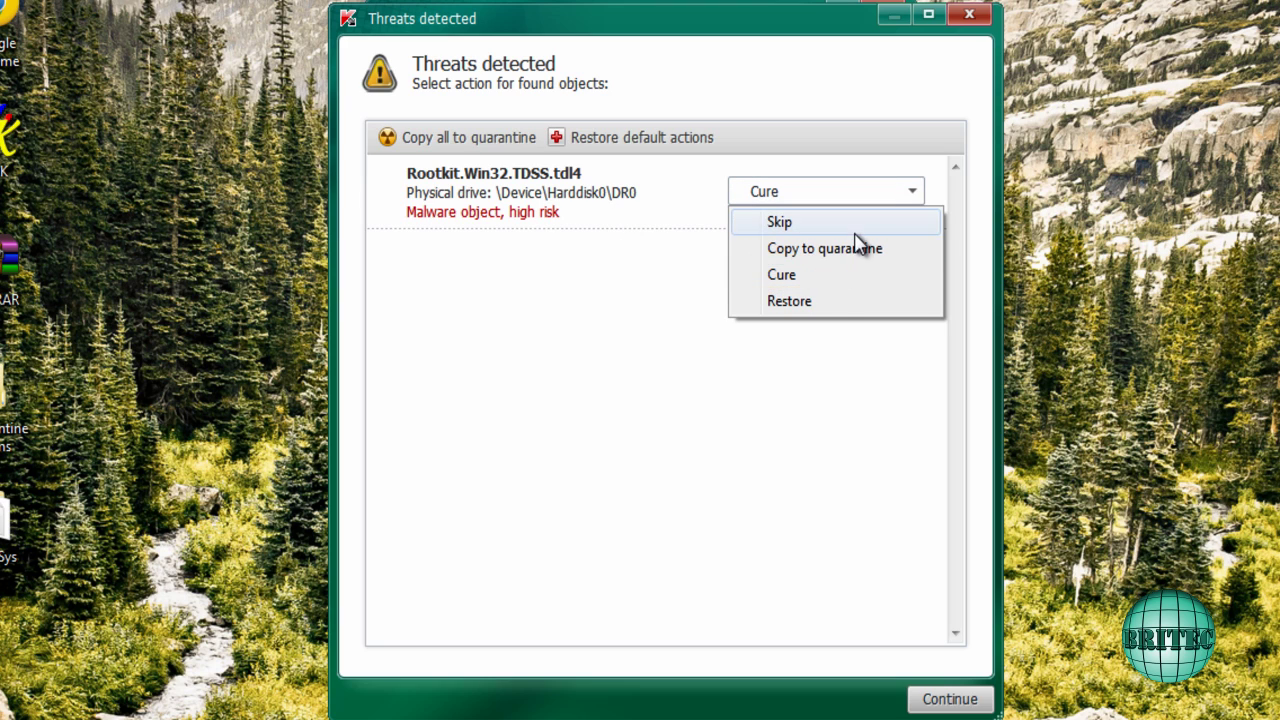
pyautogui.click(815, 283)
pyautogui.click(950, 700)
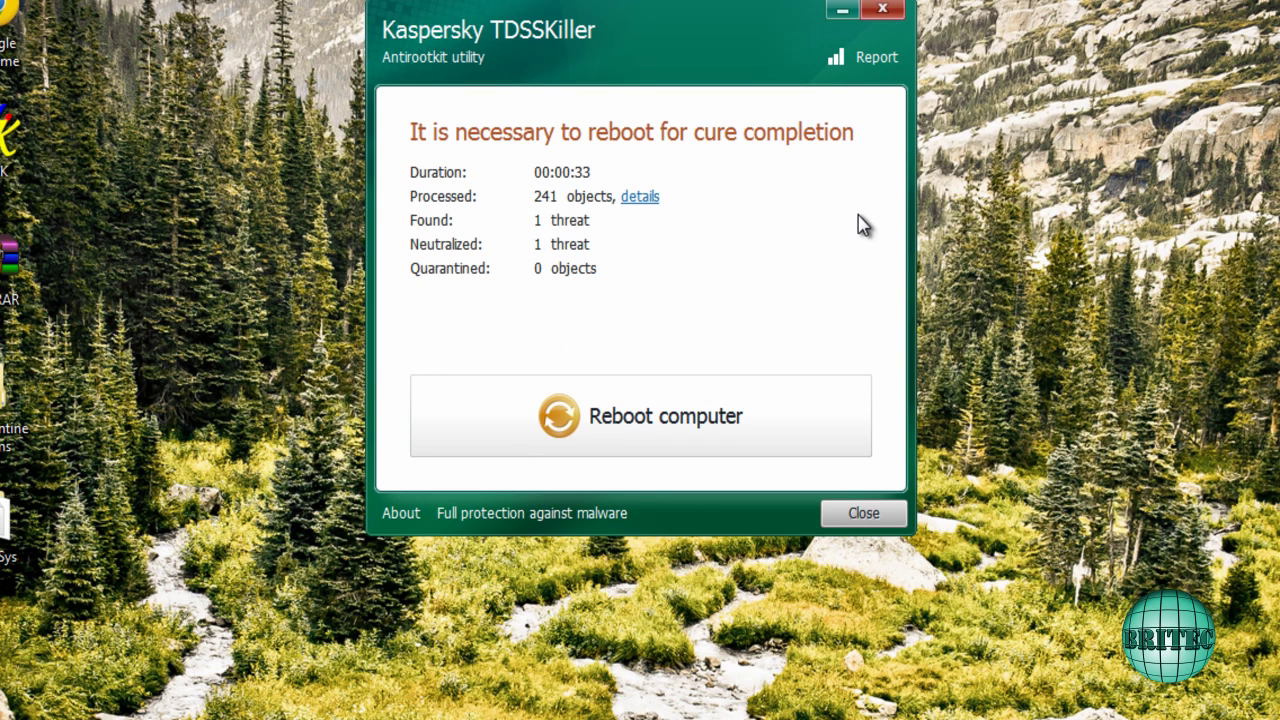
# Reboot the computer immediately from TDSSKiller to complete the rootkit cure
pyautogui.click(868, 520)
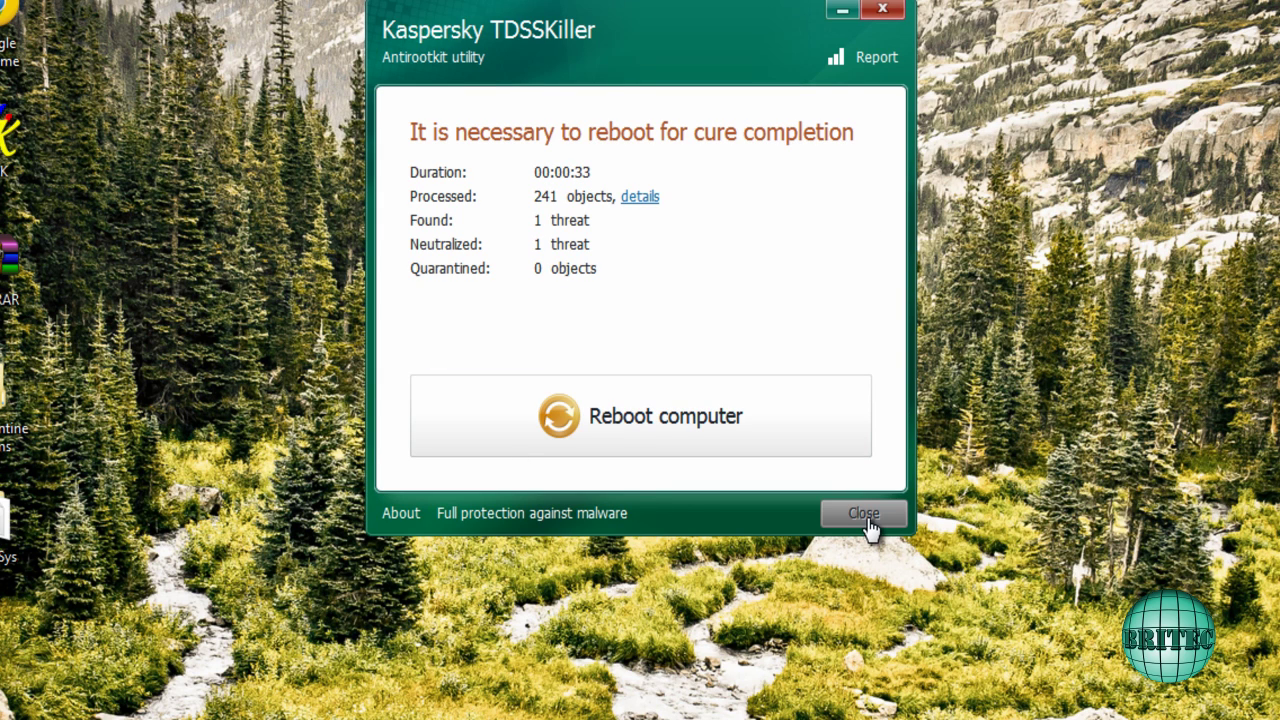
pyautogui.click(751, 435)
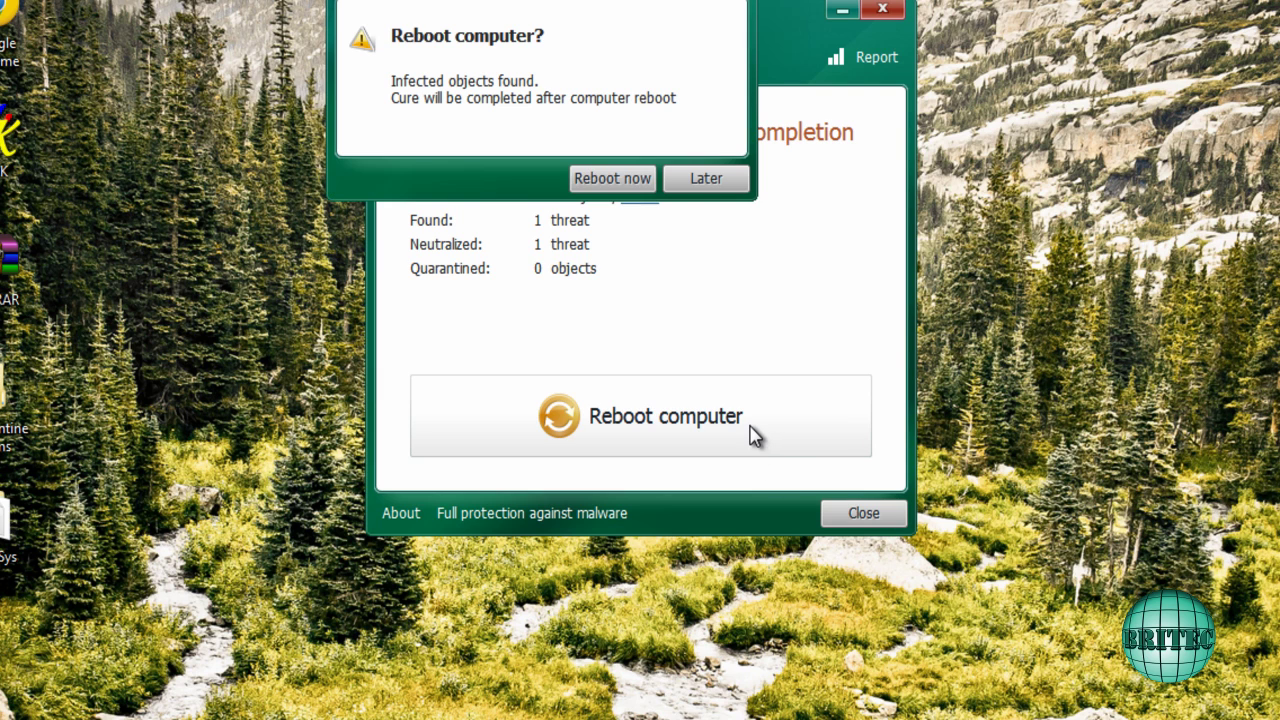
pyautogui.moveTo(605, 2); pyautogui.dragTo(717, 177)
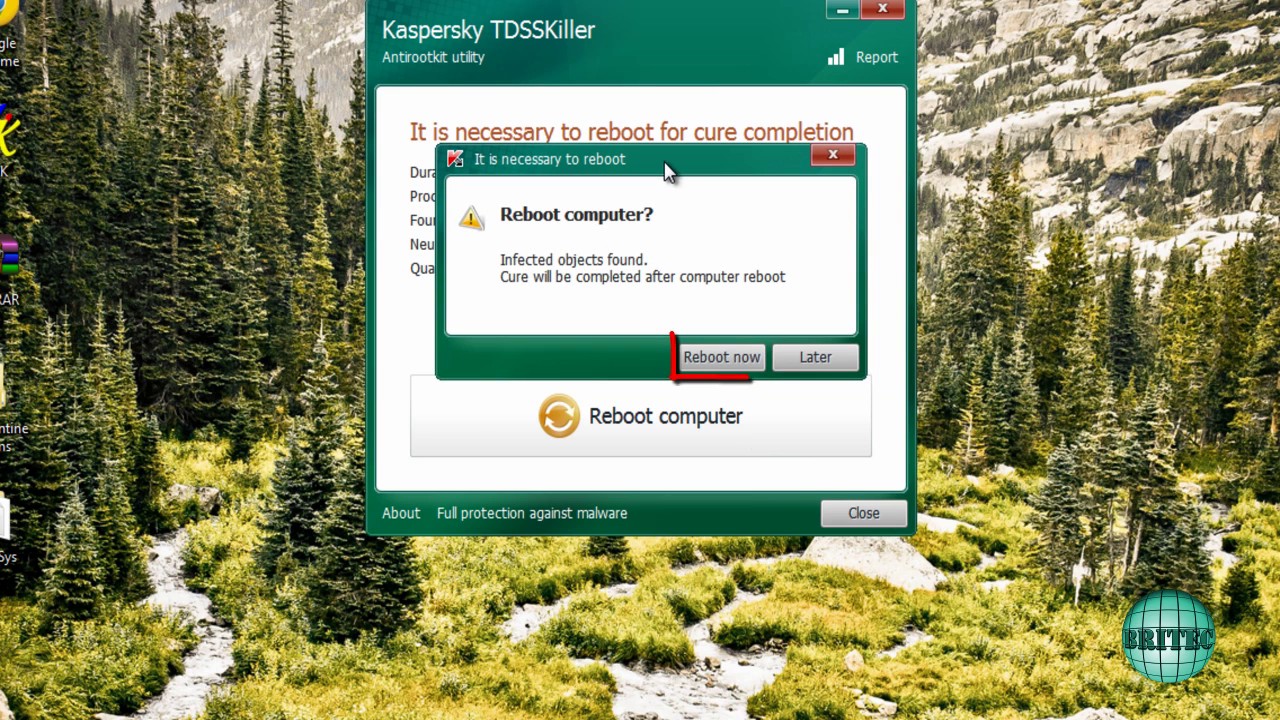
pyautogui.click(704, 362)
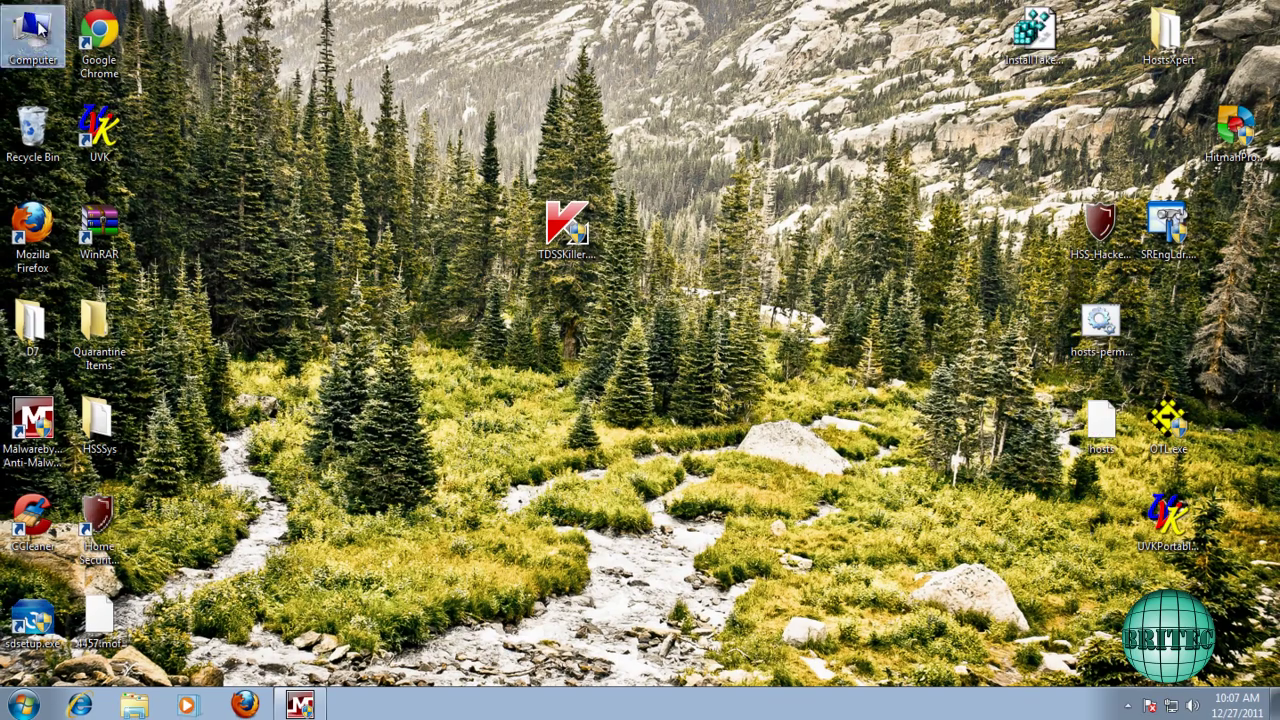
# Open the C:\Windows\System32\drivers\etc folder on the local disk
pyautogui.doubleClick(38, 27)
pyautogui.click(430, 230)
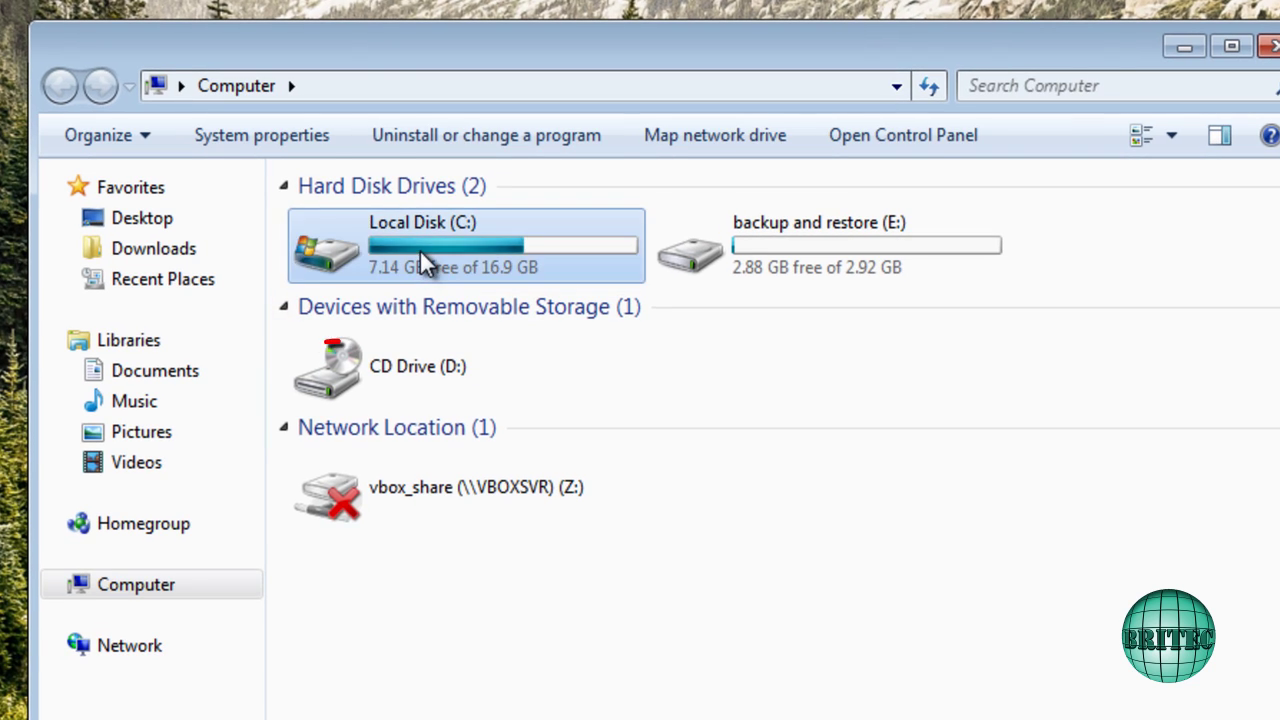
pyautogui.doubleClick(420, 249)
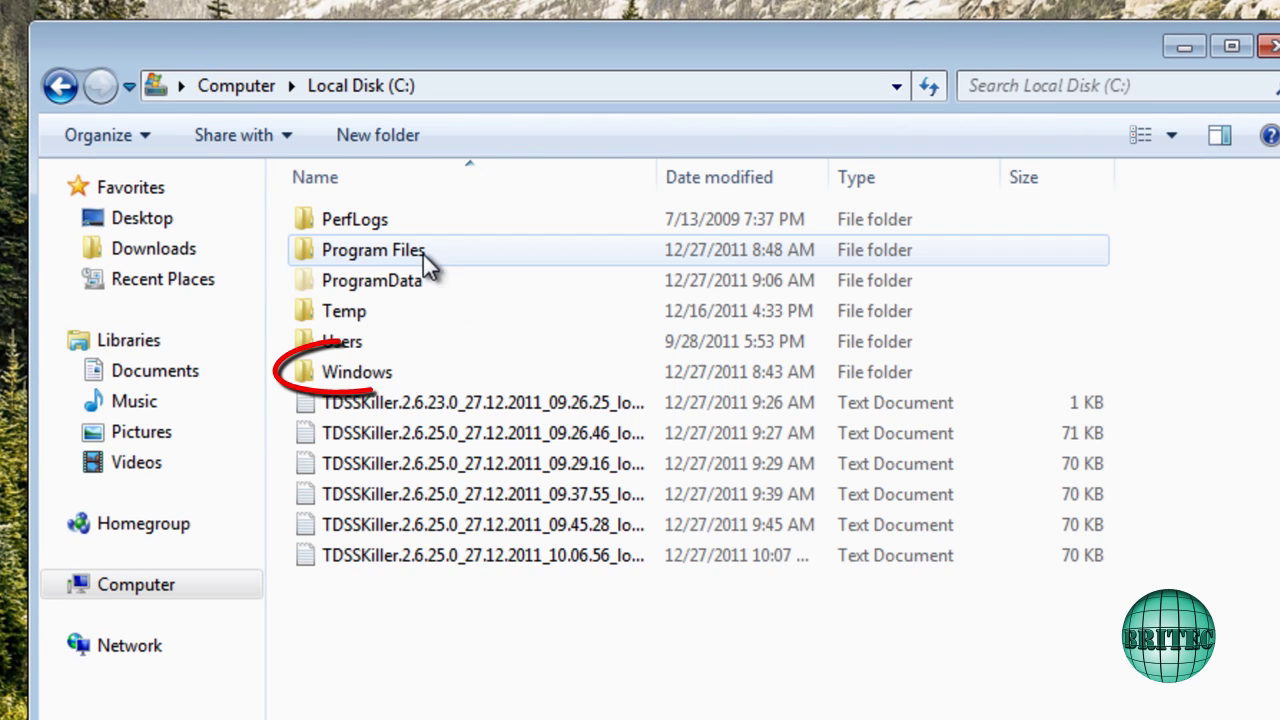
pyautogui.doubleClick(350, 373)
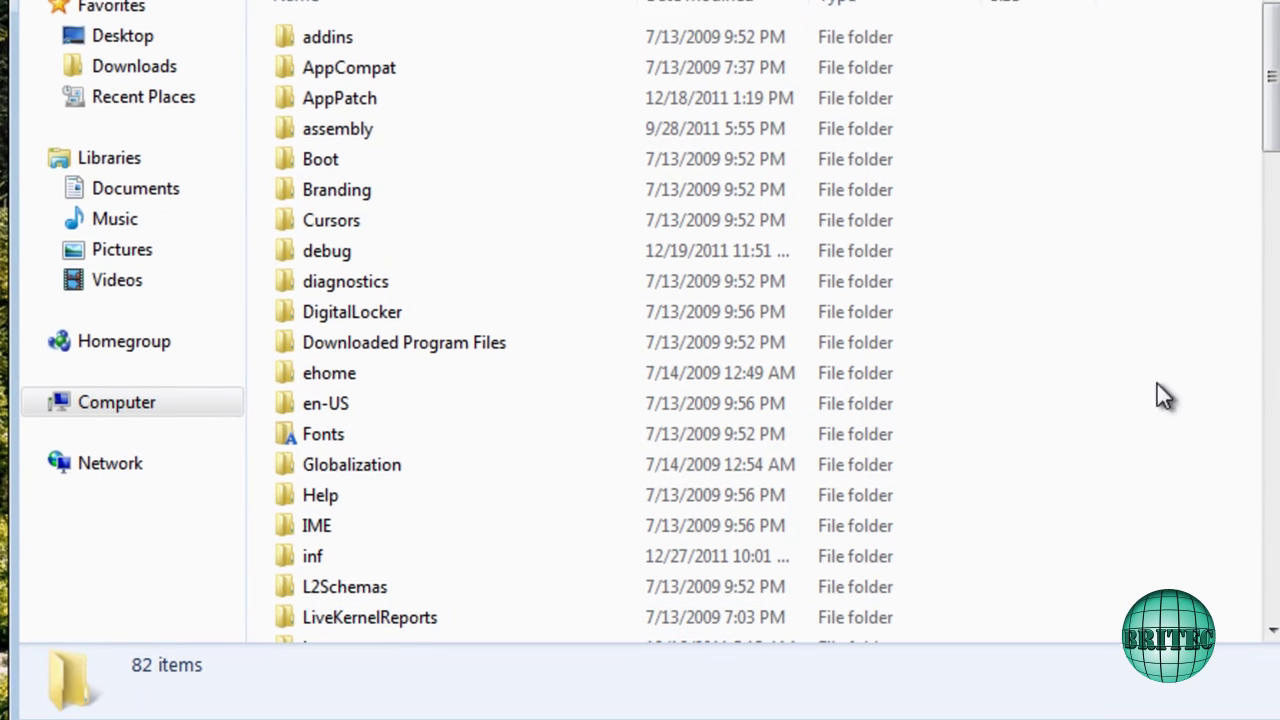
pyautogui.moveTo(1271, 100); pyautogui.dragTo(1271, 312)
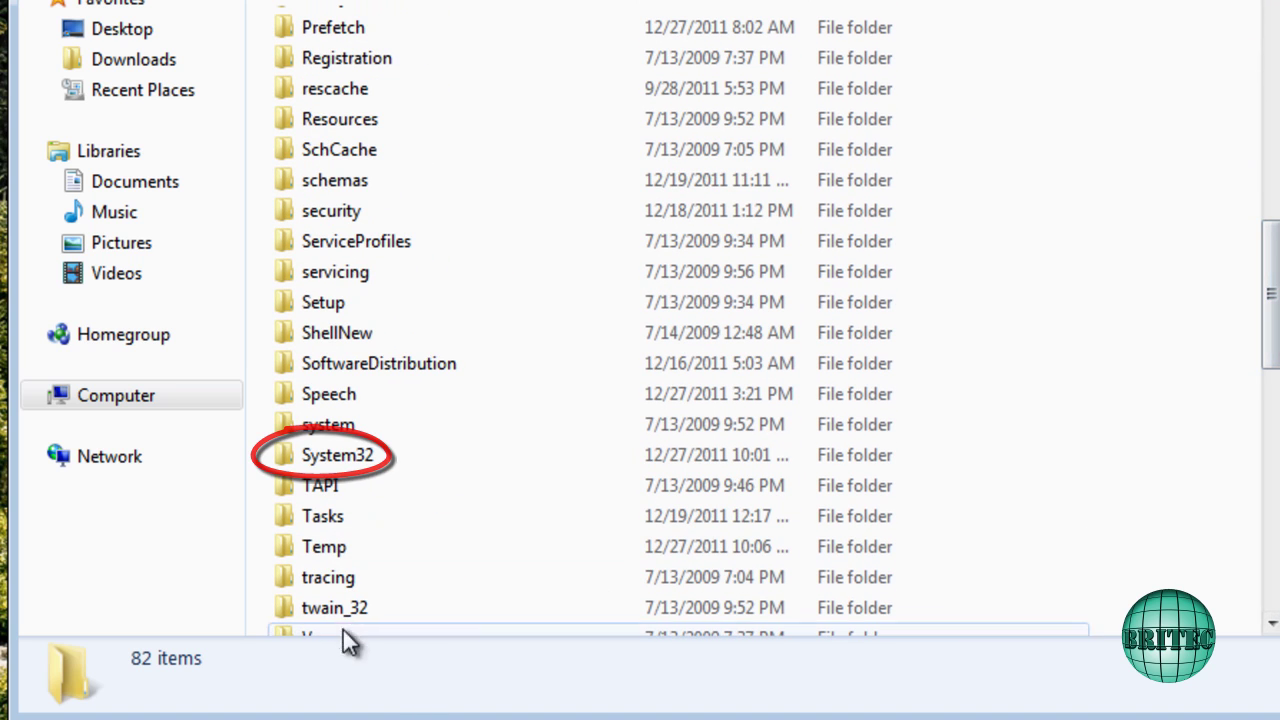
pyautogui.doubleClick(334, 452)
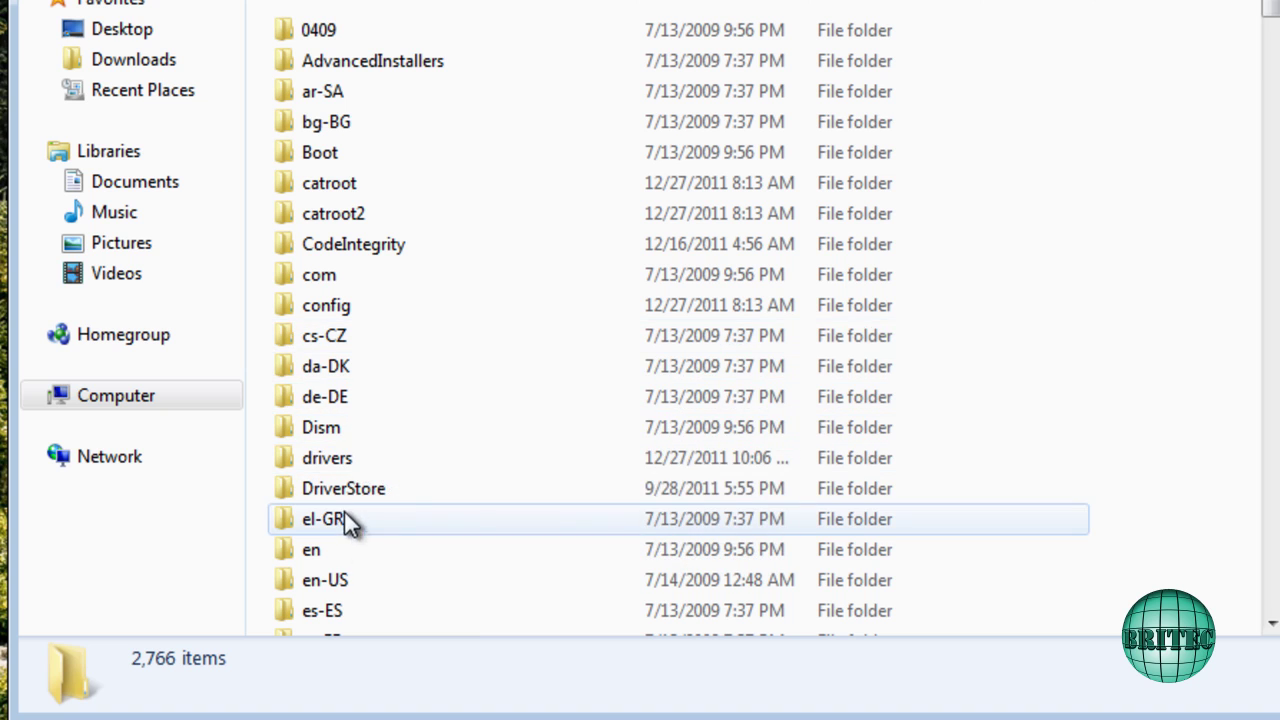
pyautogui.doubleClick(335, 457)
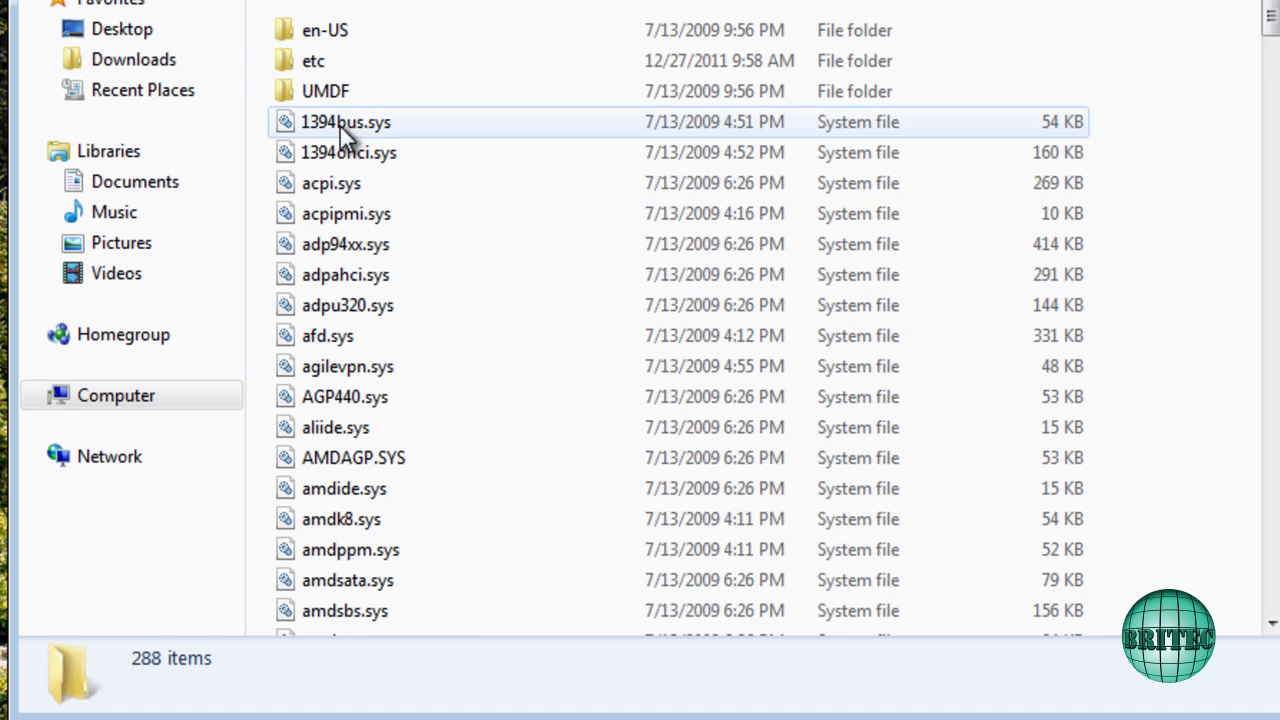
pyautogui.moveTo(308, 80)
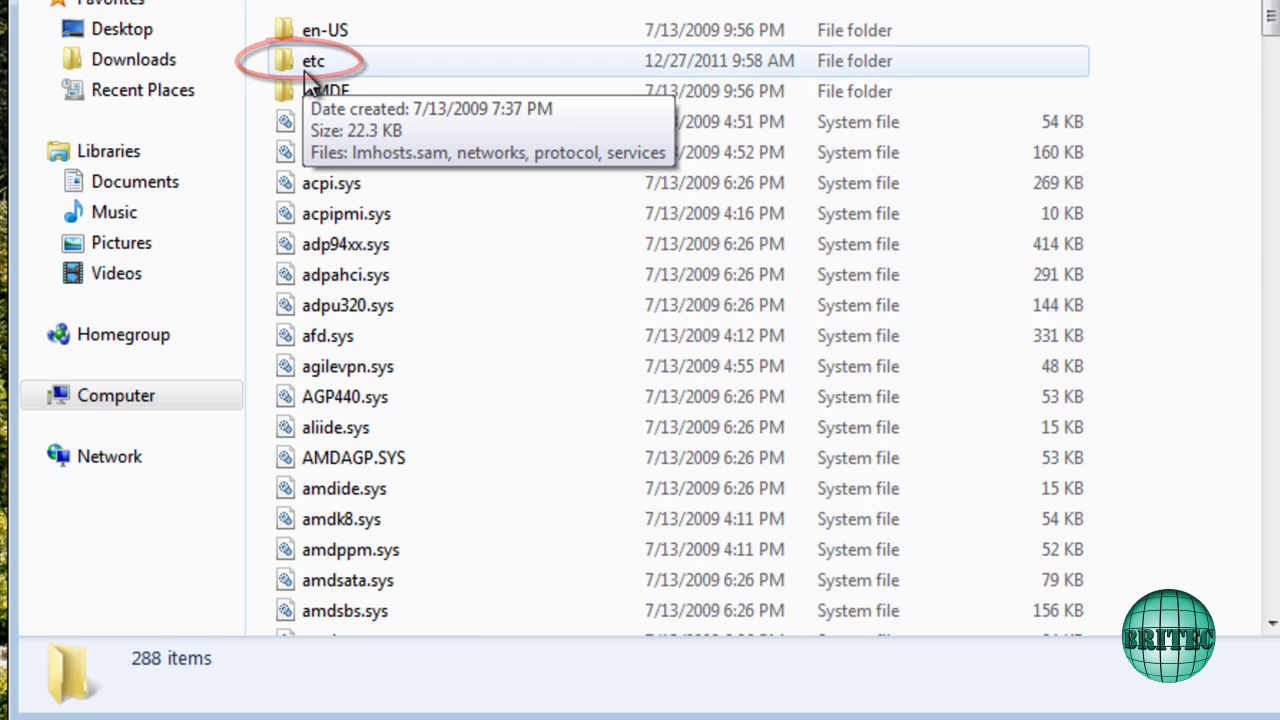
pyautogui.doubleClick(304, 71)
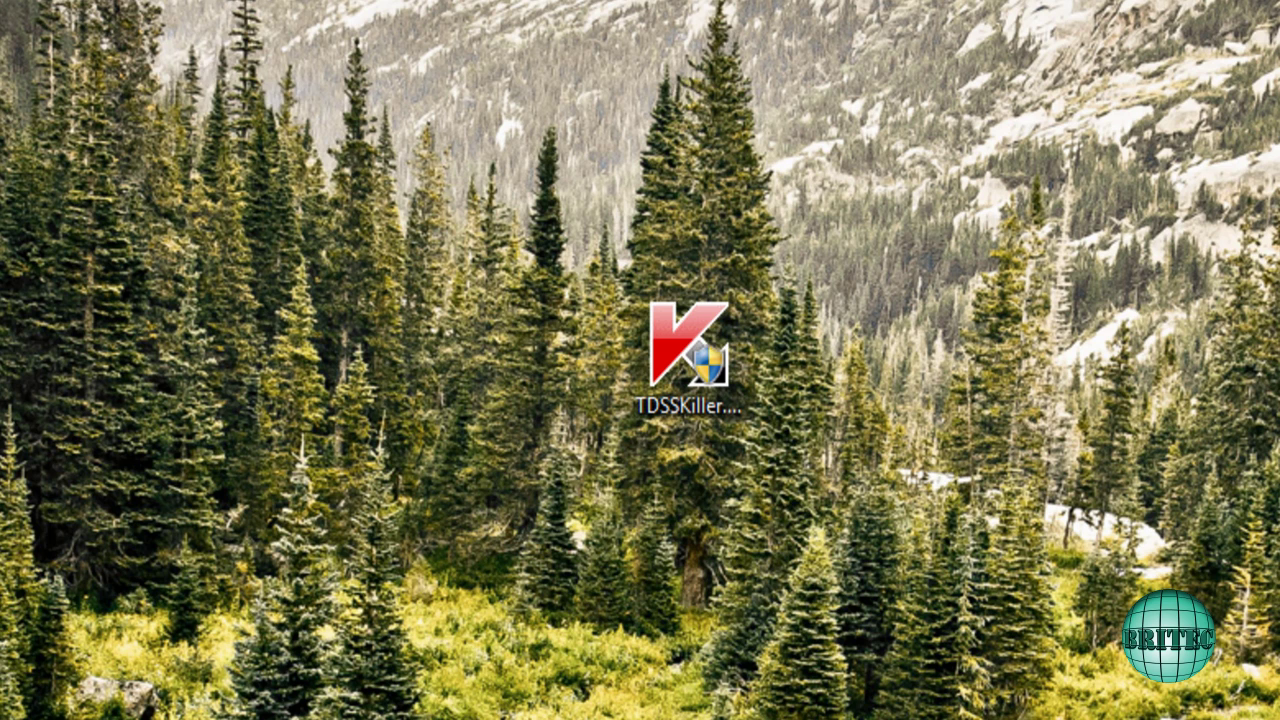
# Move hosts-perm.bat below TDSSKiller on the desktop and open it for editing, allowing it past the security warning
pyautogui.moveTo(1278, 547); pyautogui.dragTo(734, 594)
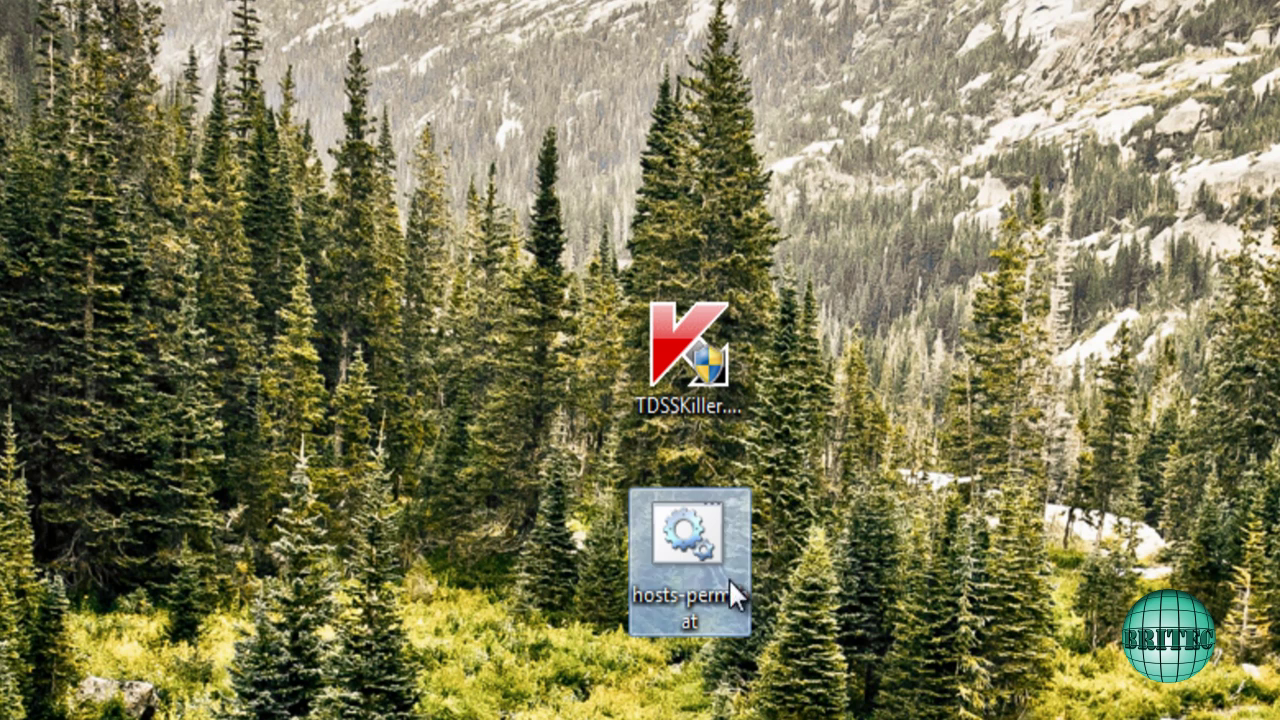
pyautogui.rightClick(692, 532)
pyautogui.click(815, 413)
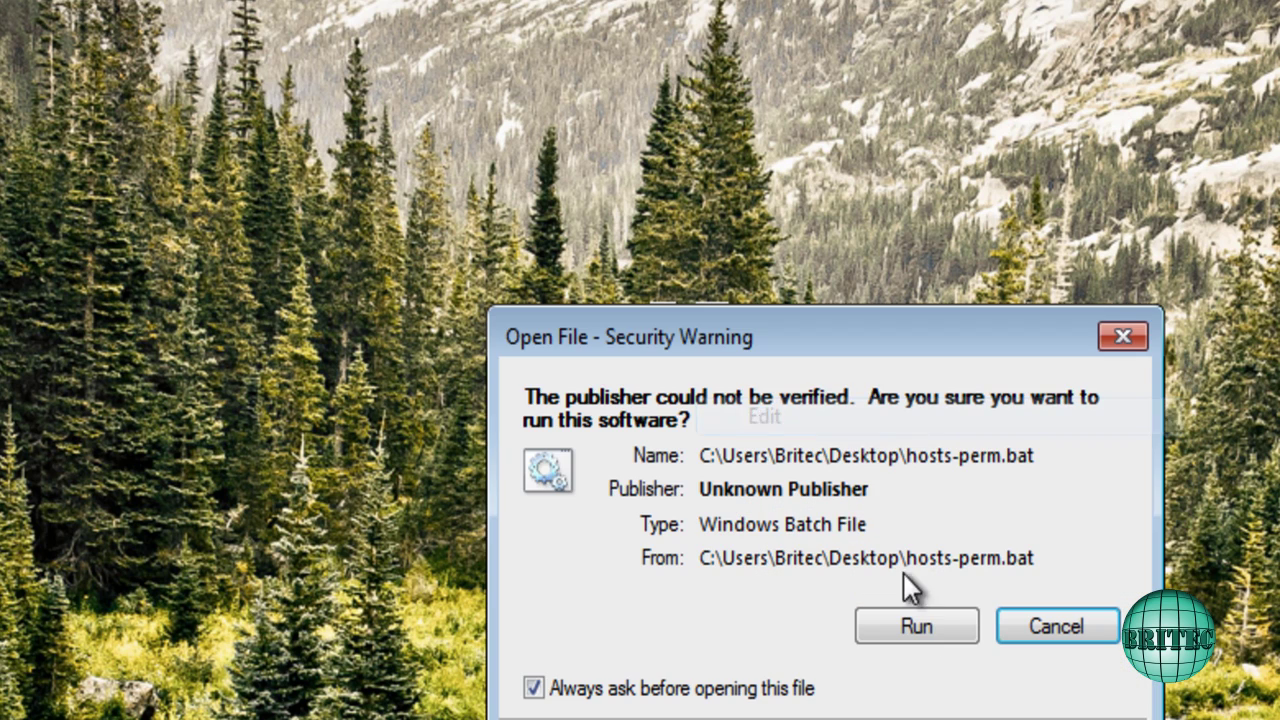
pyautogui.click(917, 628)
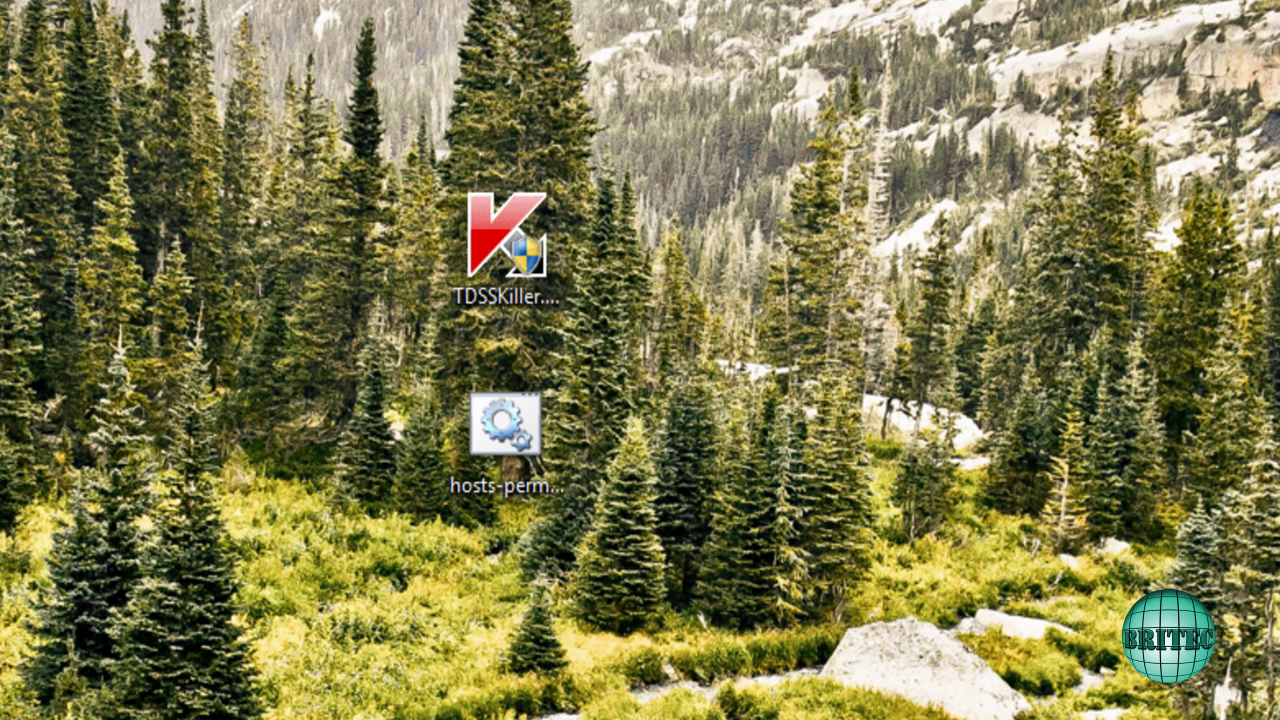
# Run hosts-perm.bat as administrator and allow Windows Command Processor to make changes
pyautogui.rightClick(495, 419)
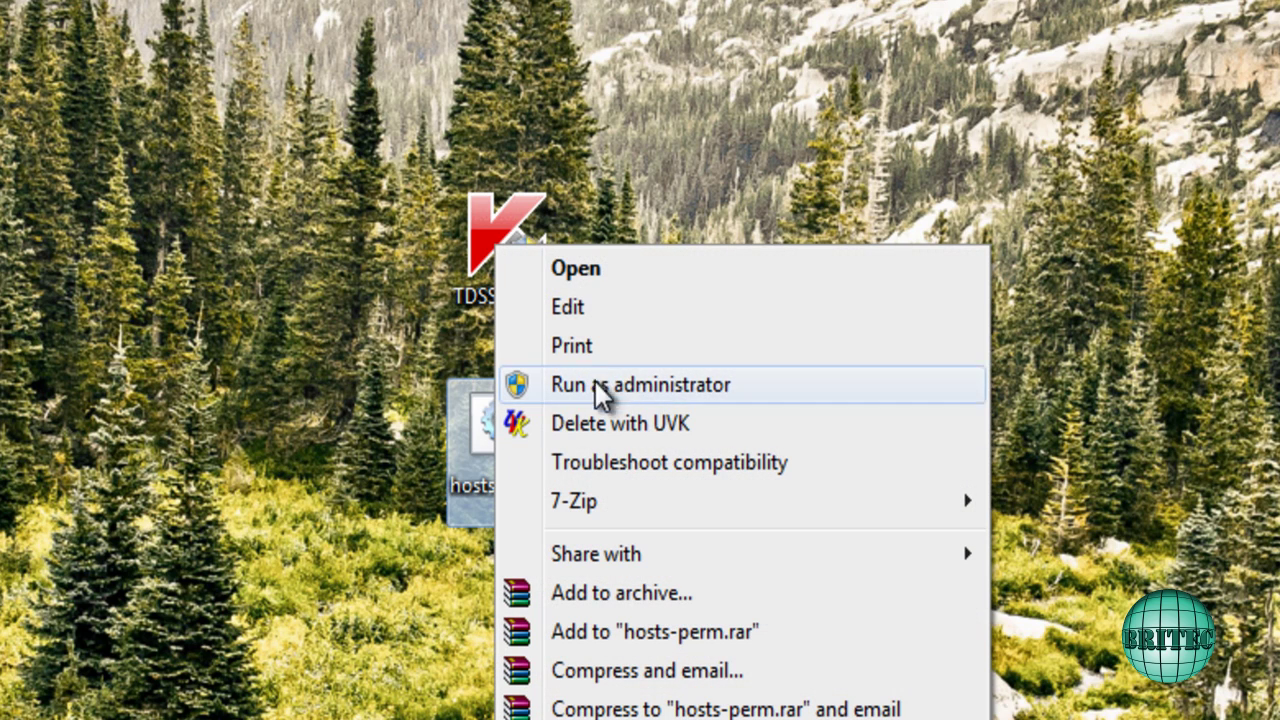
pyautogui.click(616, 388)
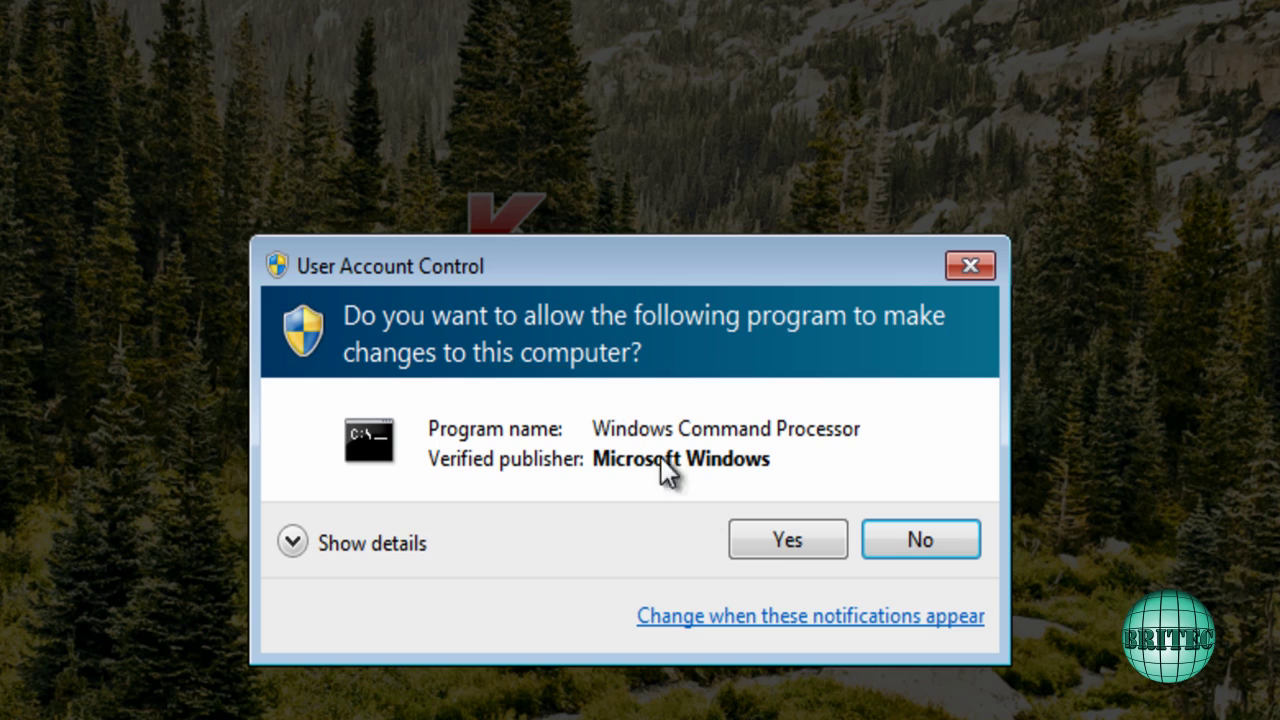
pyautogui.click(784, 540)
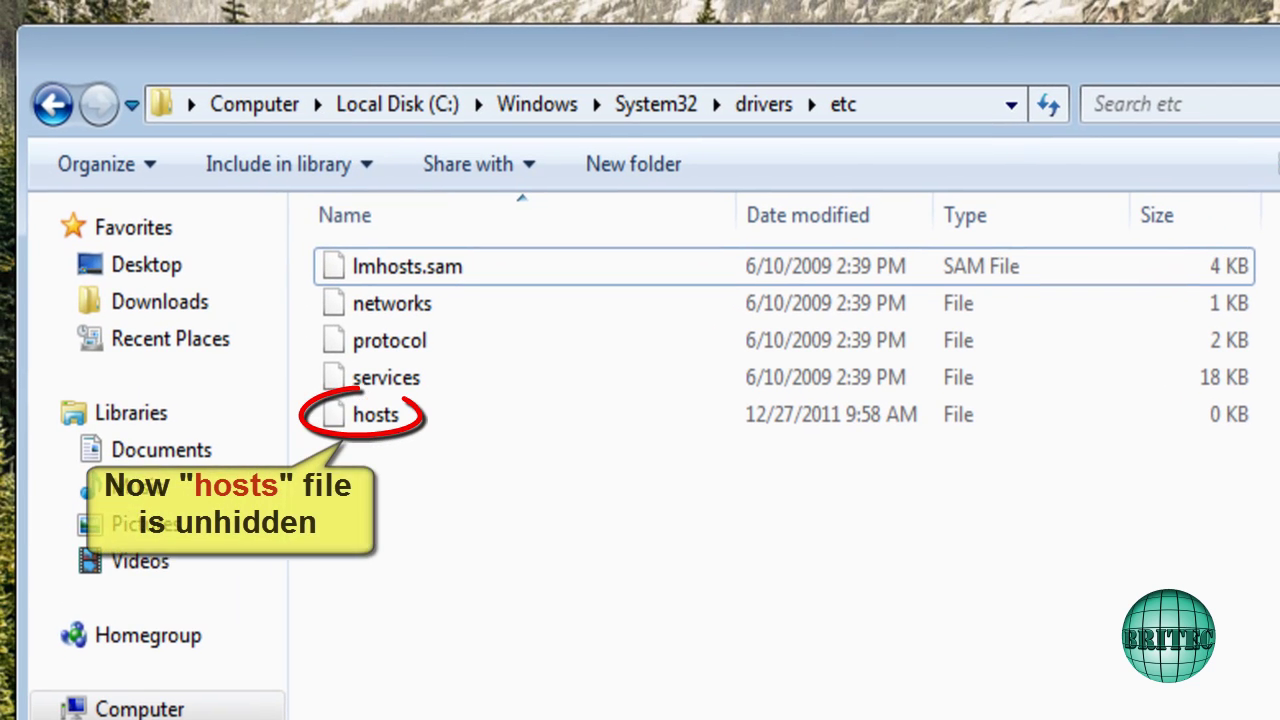
# Delete the hosts file from the etc folder, sending it to the Recycle Bin
pyautogui.click(382, 424)
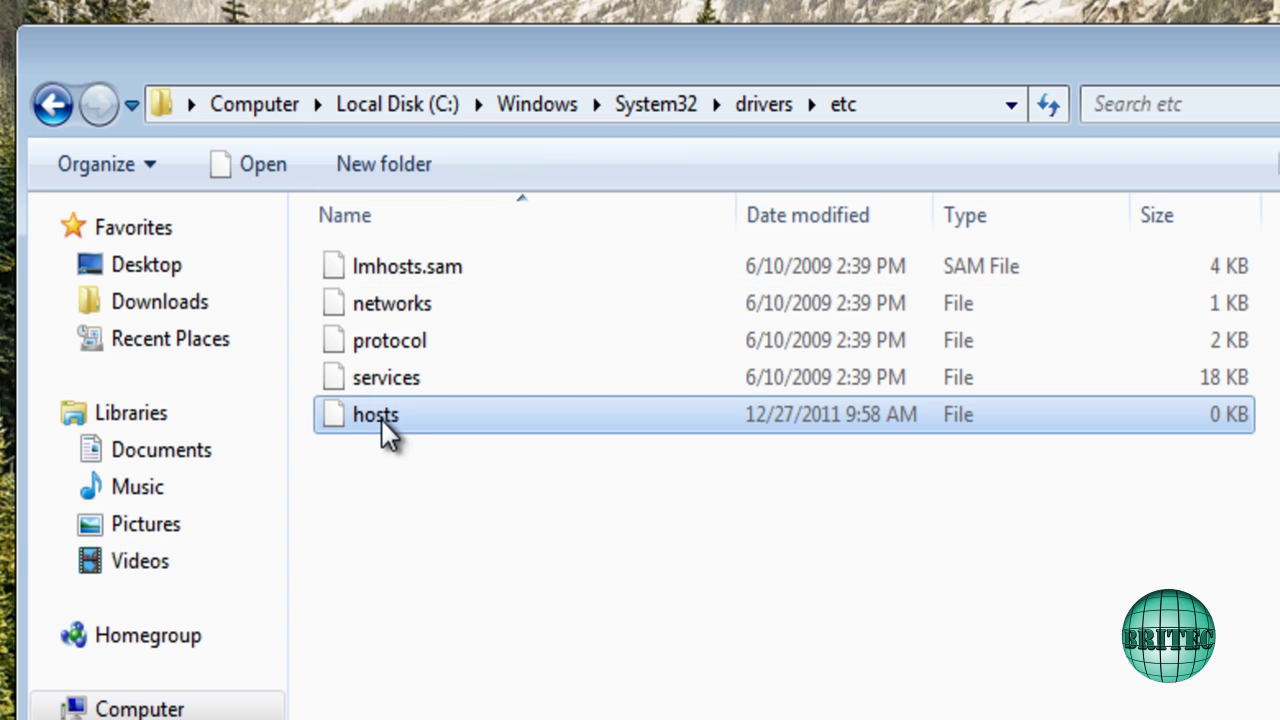
pyautogui.rightClick(382, 420)
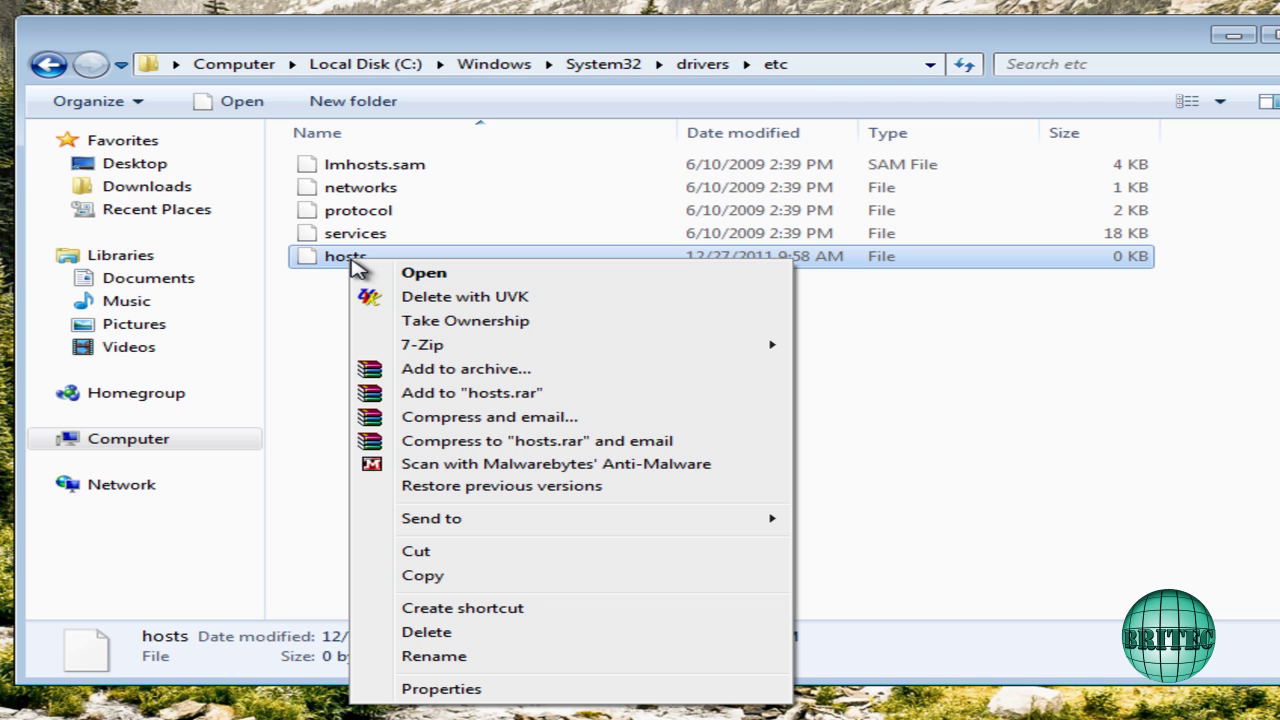
pyautogui.click(415, 635)
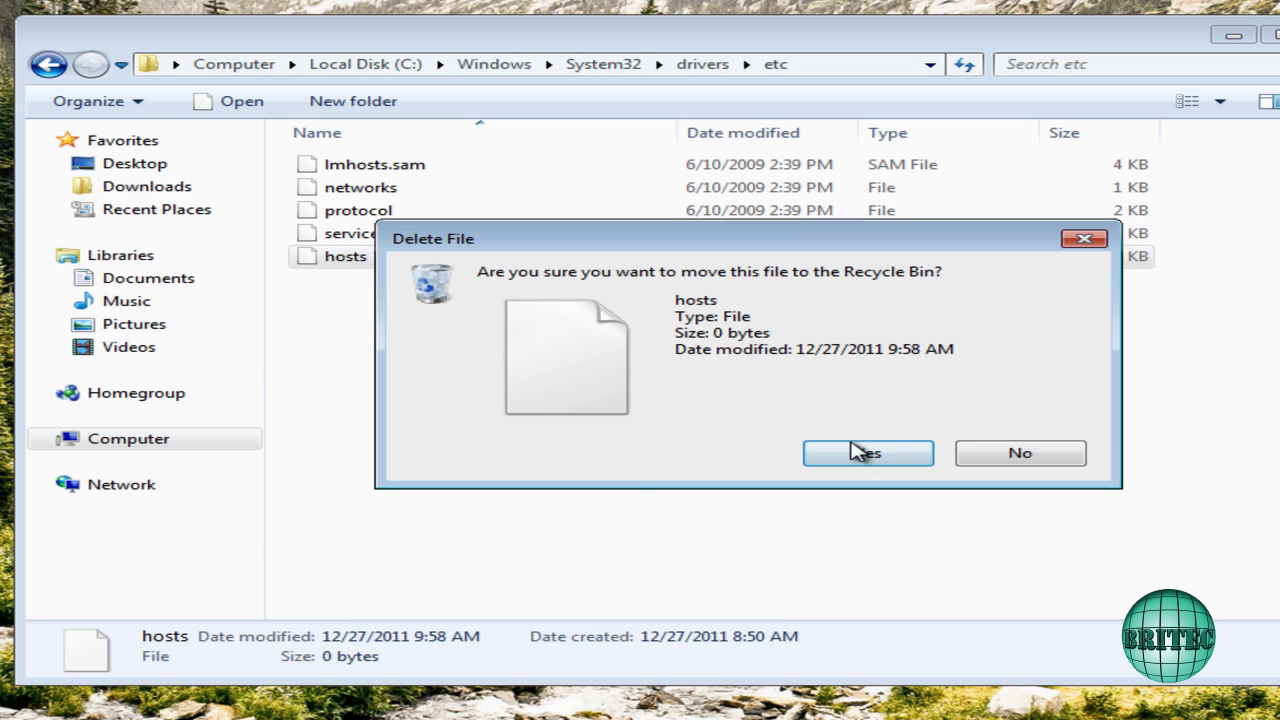
pyautogui.click(858, 452)
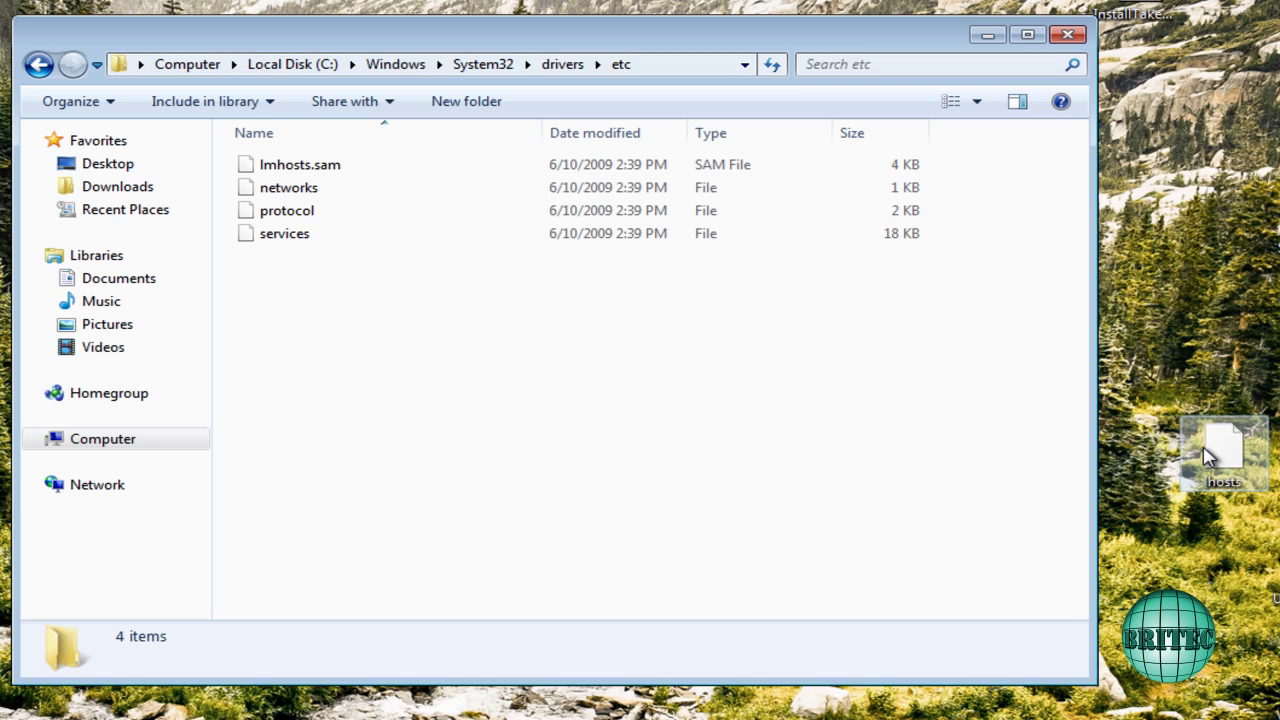
# Copy the desktop's hosts file into the etc folder with administrator permission and close the folder window
pyautogui.rightClick(1206, 456)
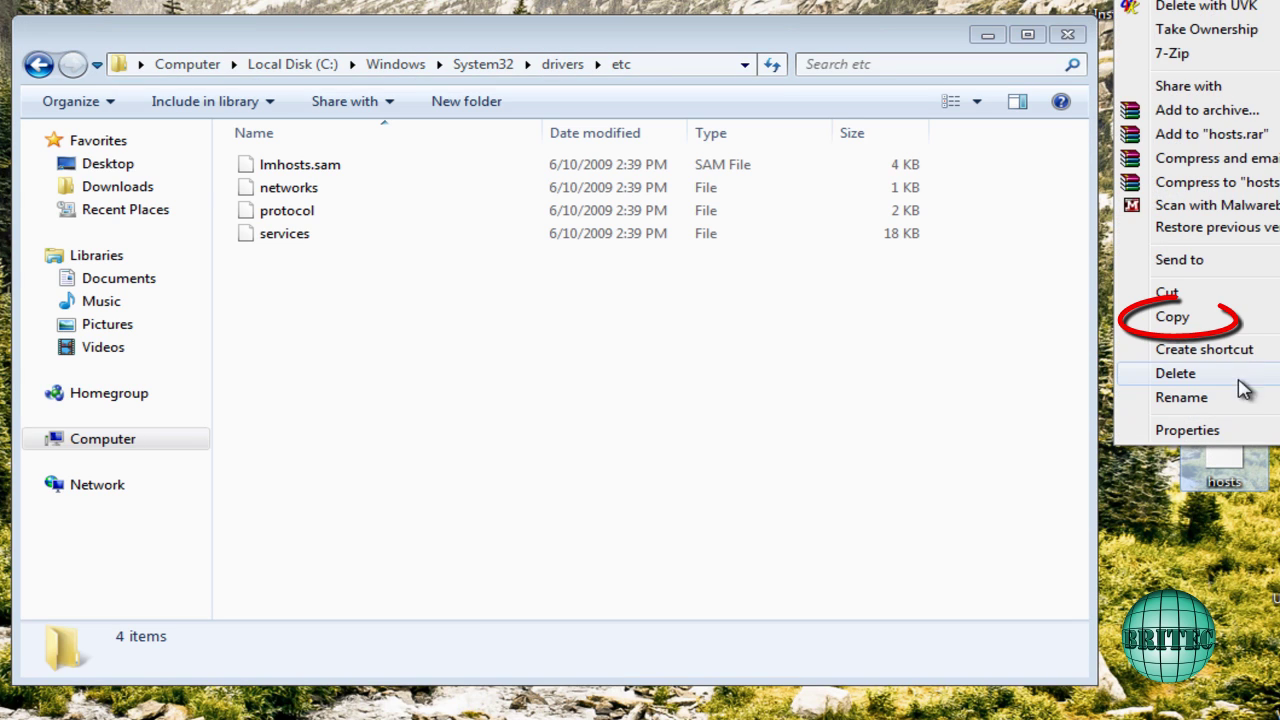
pyautogui.click(1222, 318)
pyautogui.rightClick(308, 310)
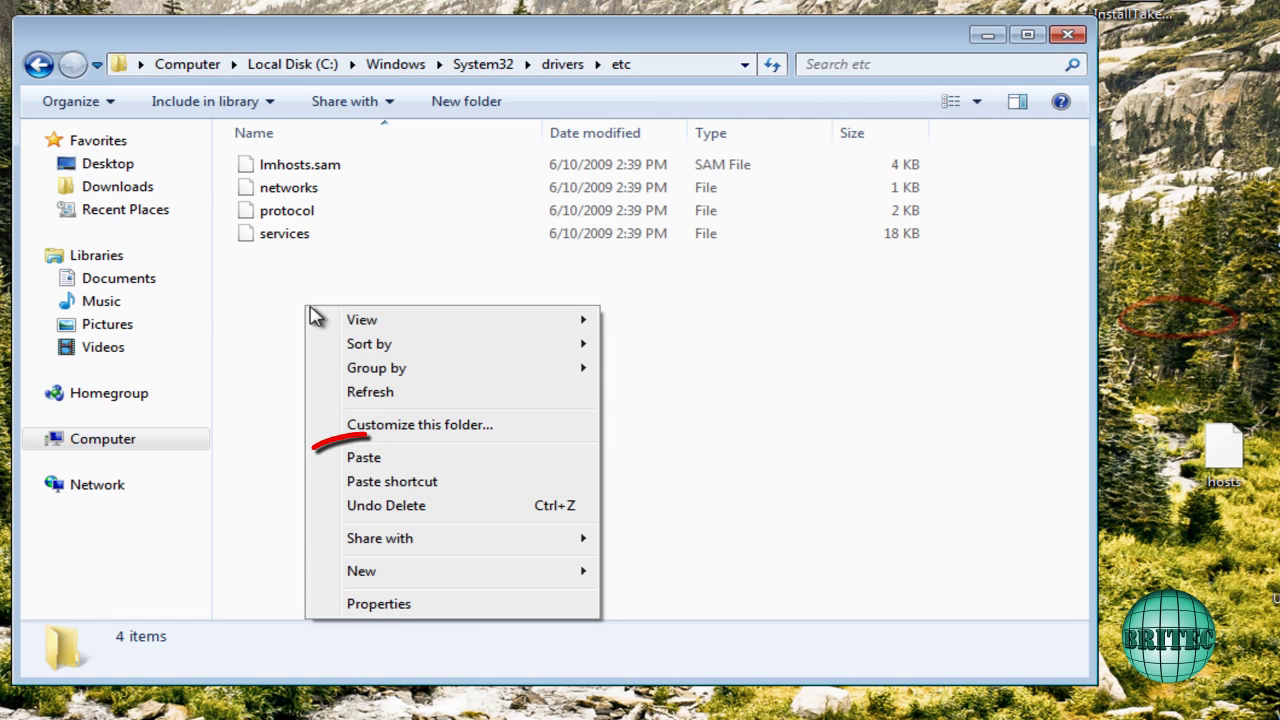
pyautogui.click(378, 460)
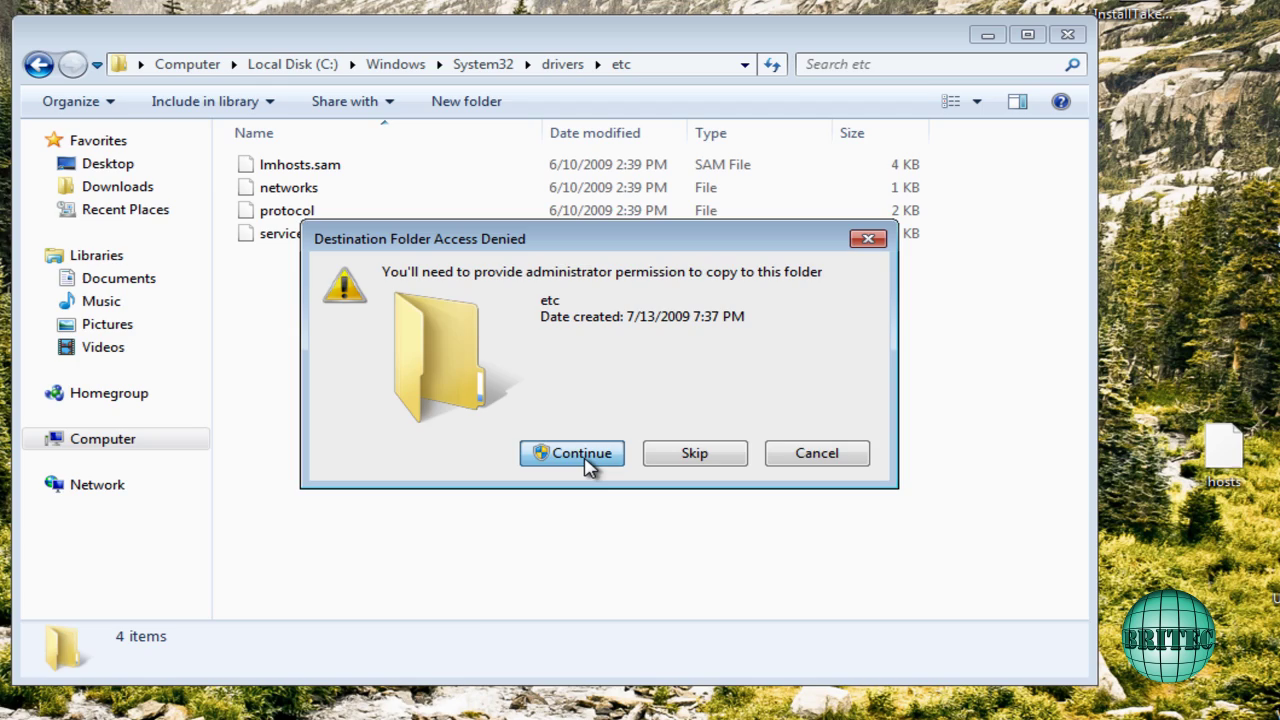
pyautogui.click(588, 460)
pyautogui.click(720, 392)
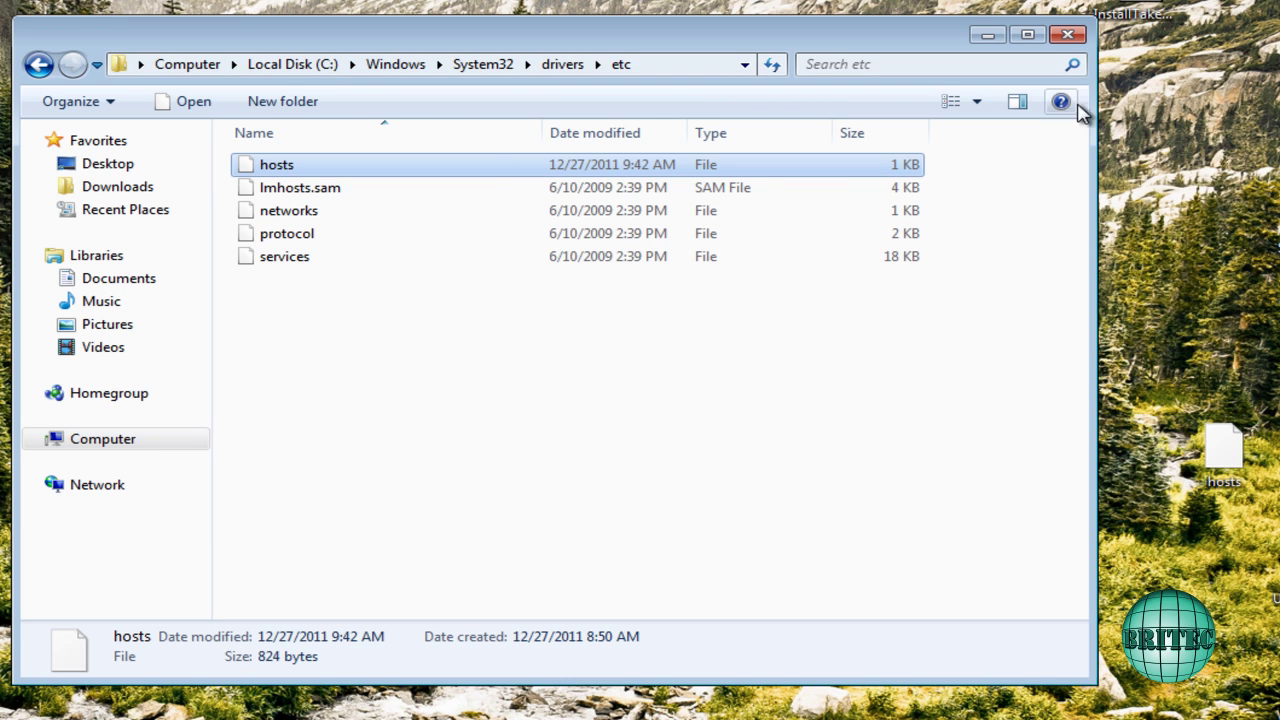
pyautogui.click(1067, 35)
# Run HostsXpert.exe from the HostsXpert folder on the desktop to examine the hosts file entries, and close the program and folder
pyautogui.moveTo(1224, 170); pyautogui.dragTo(1040, 222)
pyautogui.doubleClick(1038, 222)
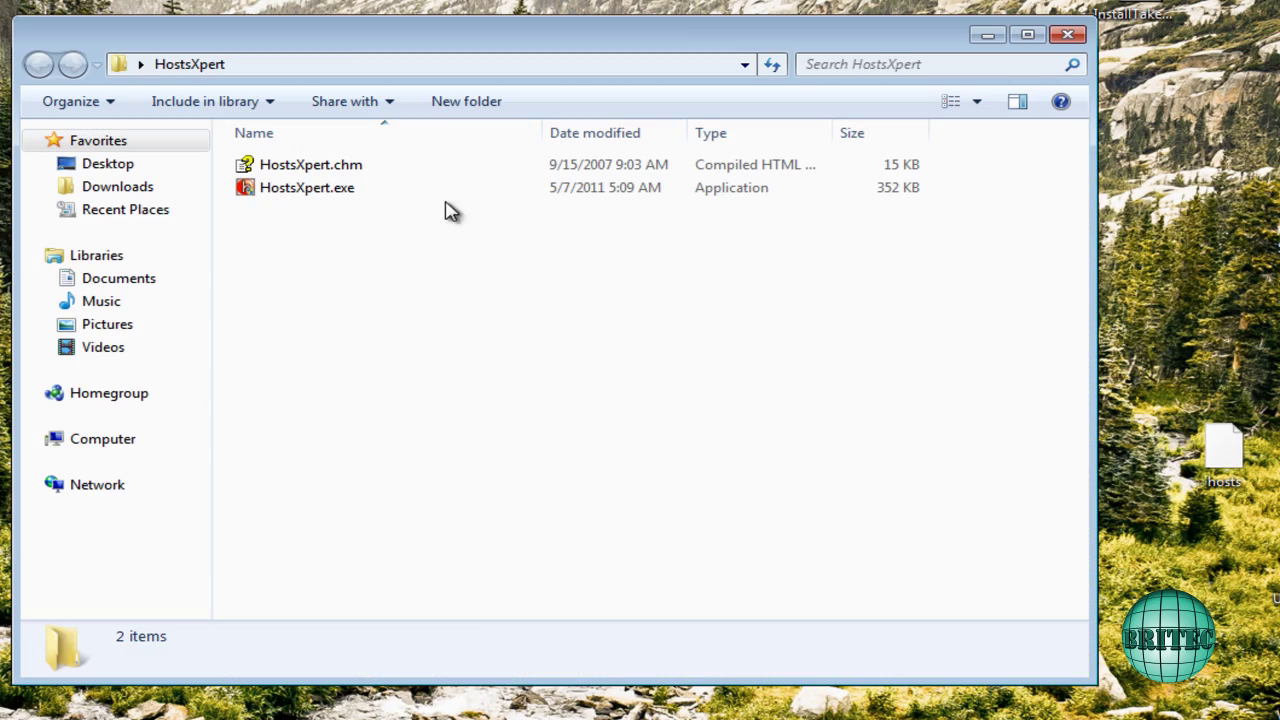
pyautogui.doubleClick(306, 190)
pyautogui.click(660, 413)
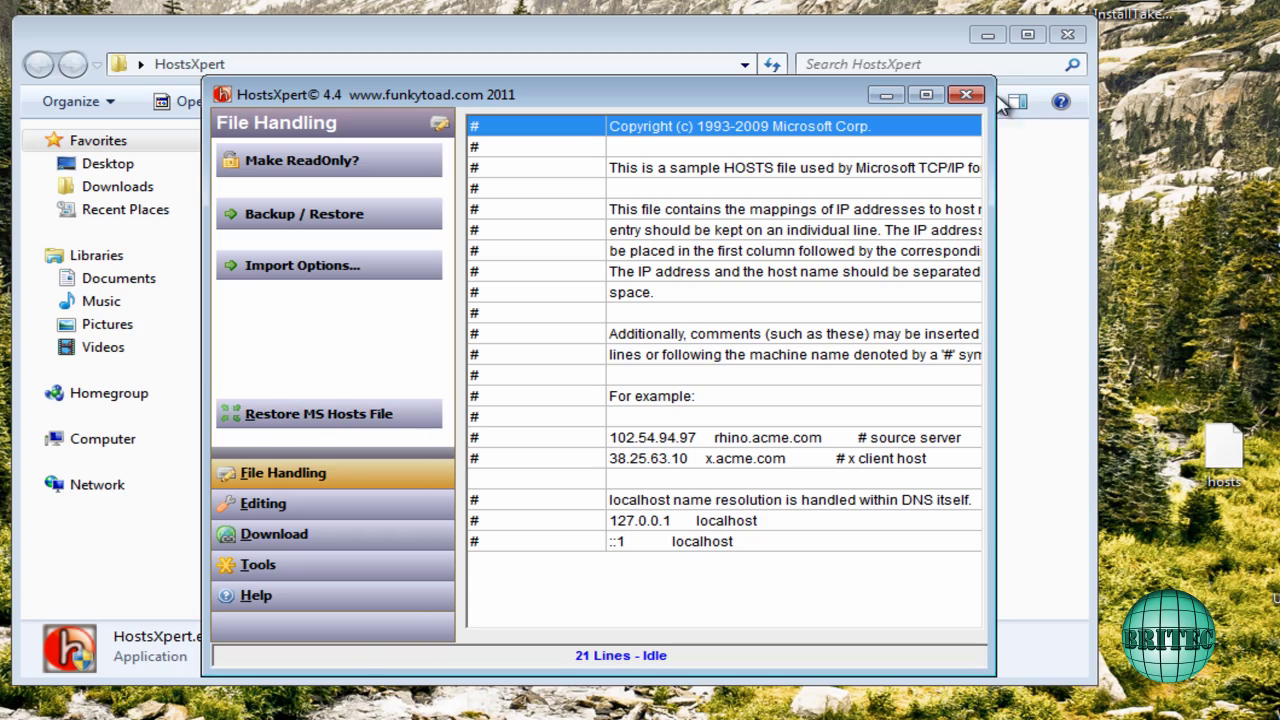
pyautogui.click(966, 94)
pyautogui.click(1067, 35)
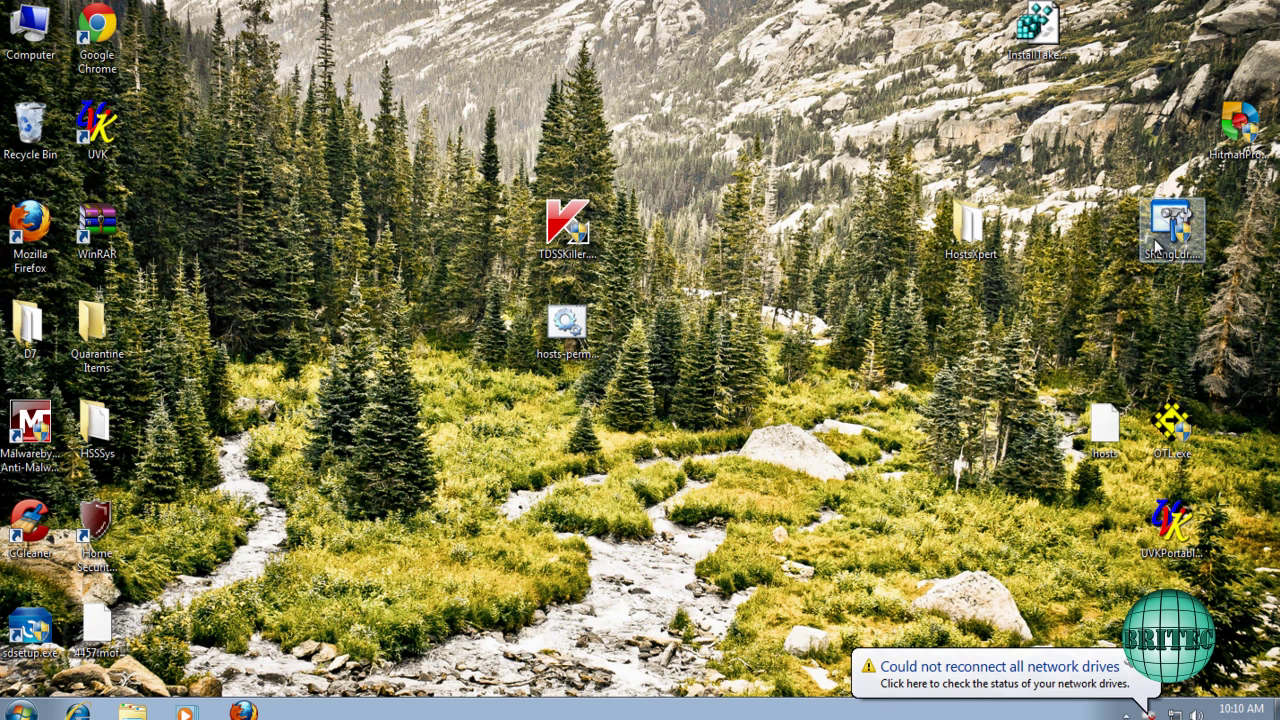
# Move the Hitman Pro program beside TDSSKiller on the desktop and run it
pyautogui.moveTo(1238, 125); pyautogui.dragTo(686, 226)
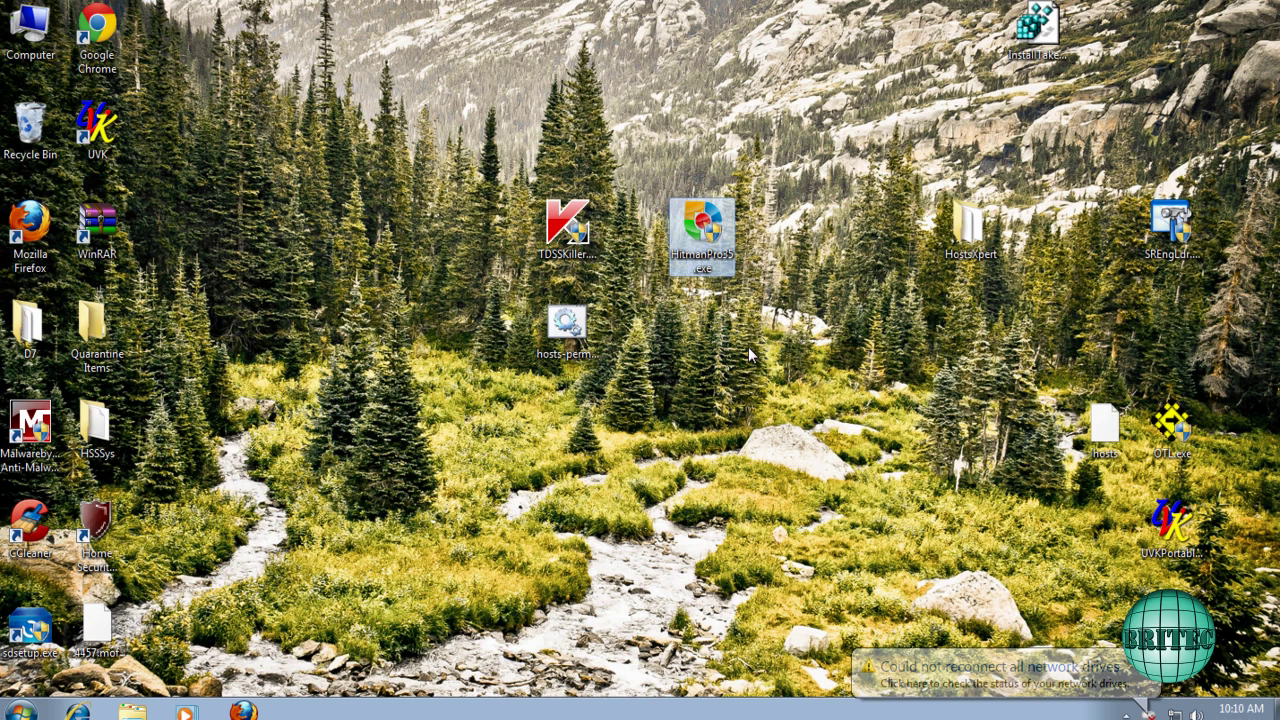
pyautogui.doubleClick(686, 226)
pyautogui.click(699, 392)
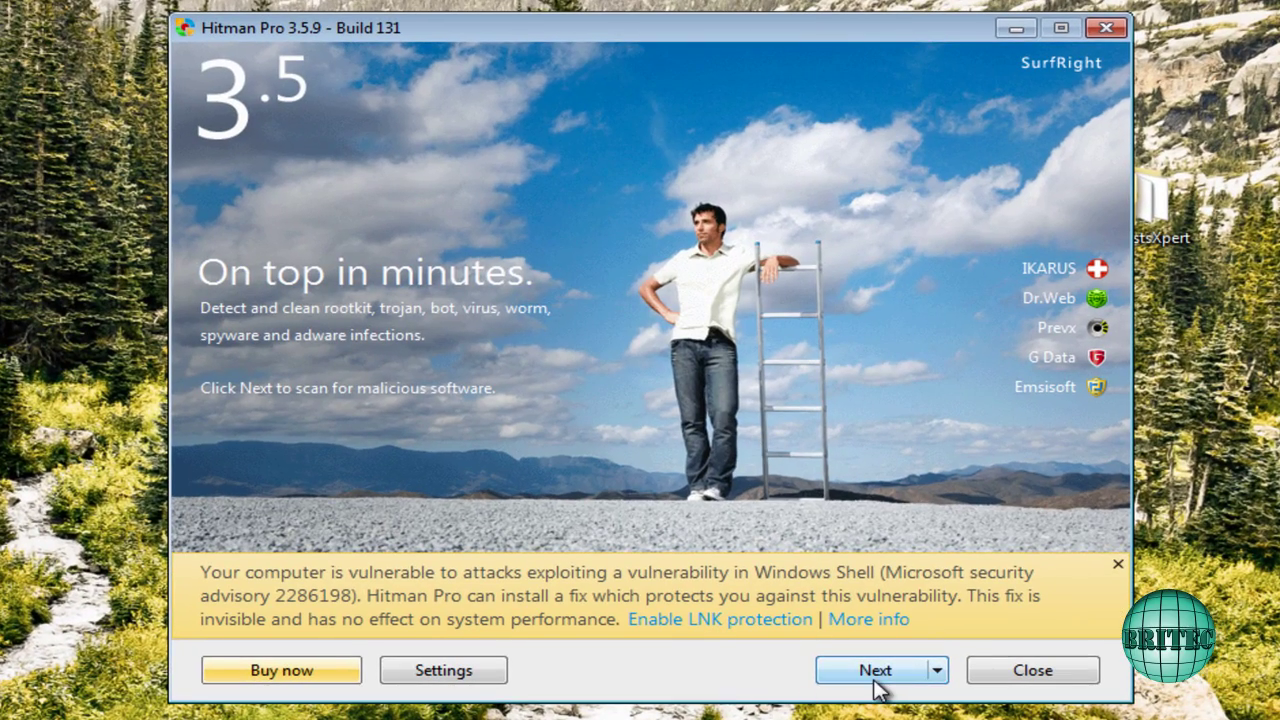
# Scan the computer with Hitman Pro, review the scan results and proceed with removing the detected malware
pyautogui.click(875, 688)
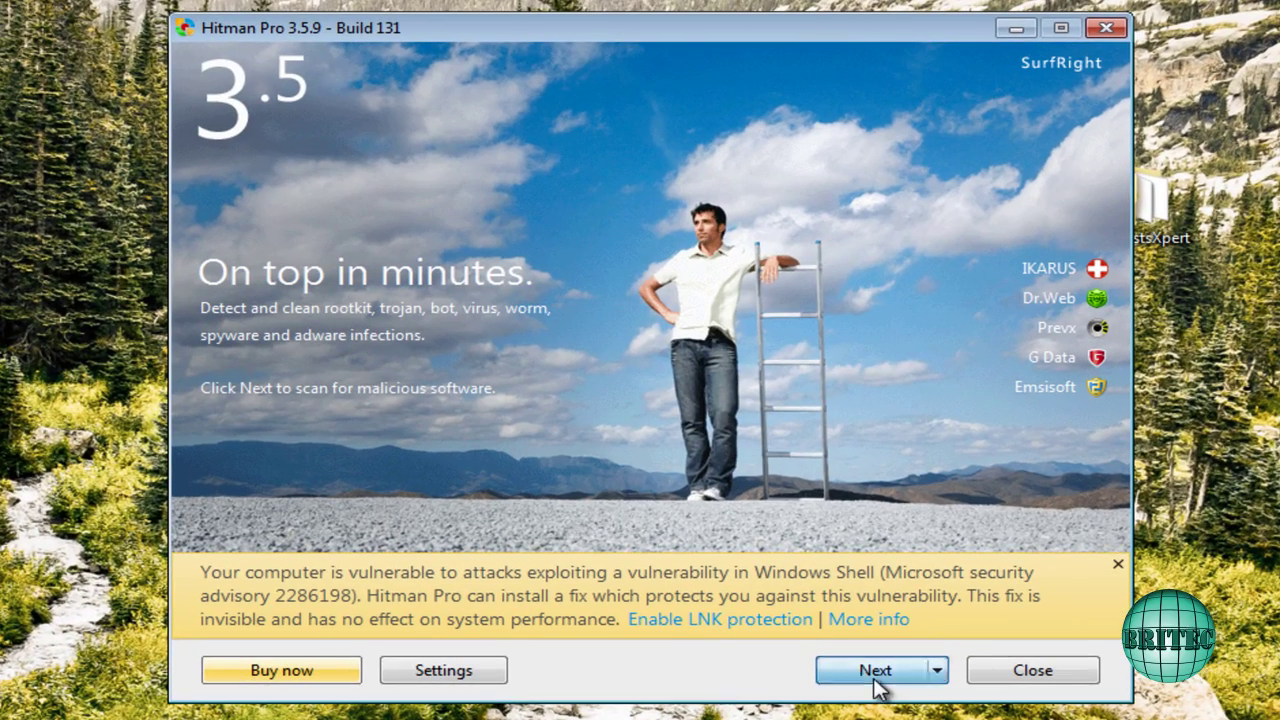
pyautogui.click(865, 680)
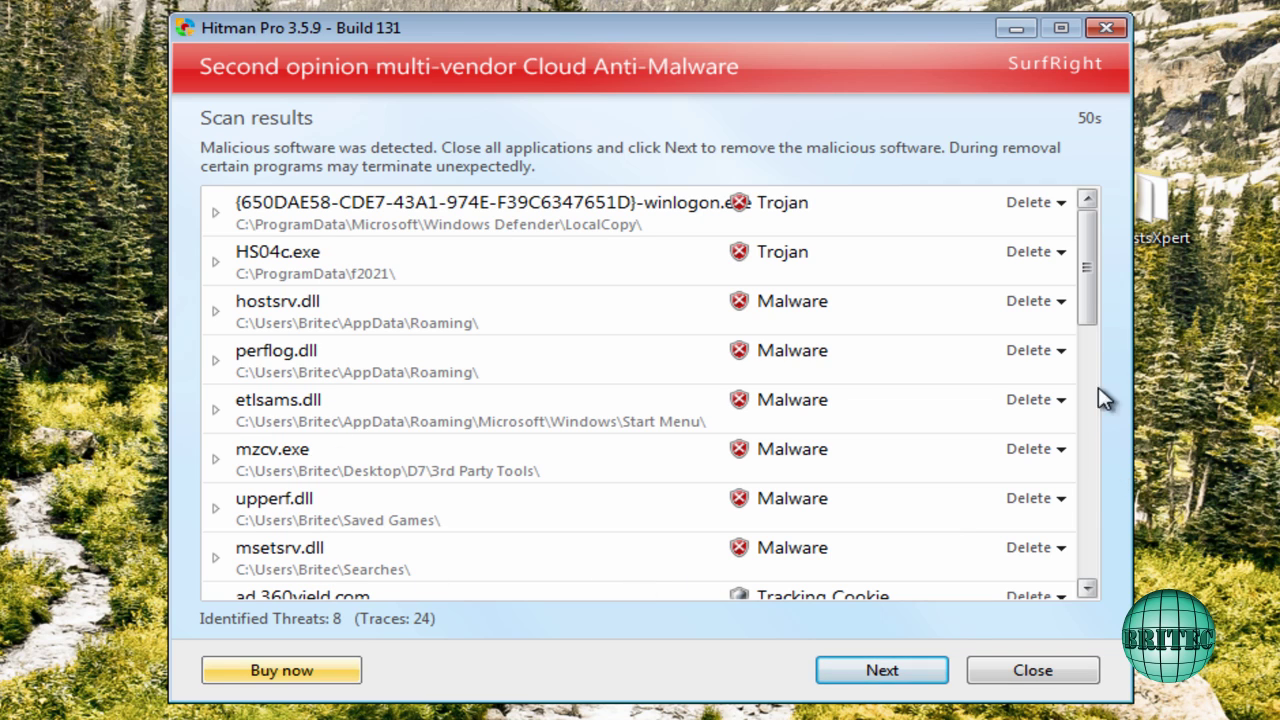
pyautogui.moveTo(1088, 280); pyautogui.dragTo(1115, 188)
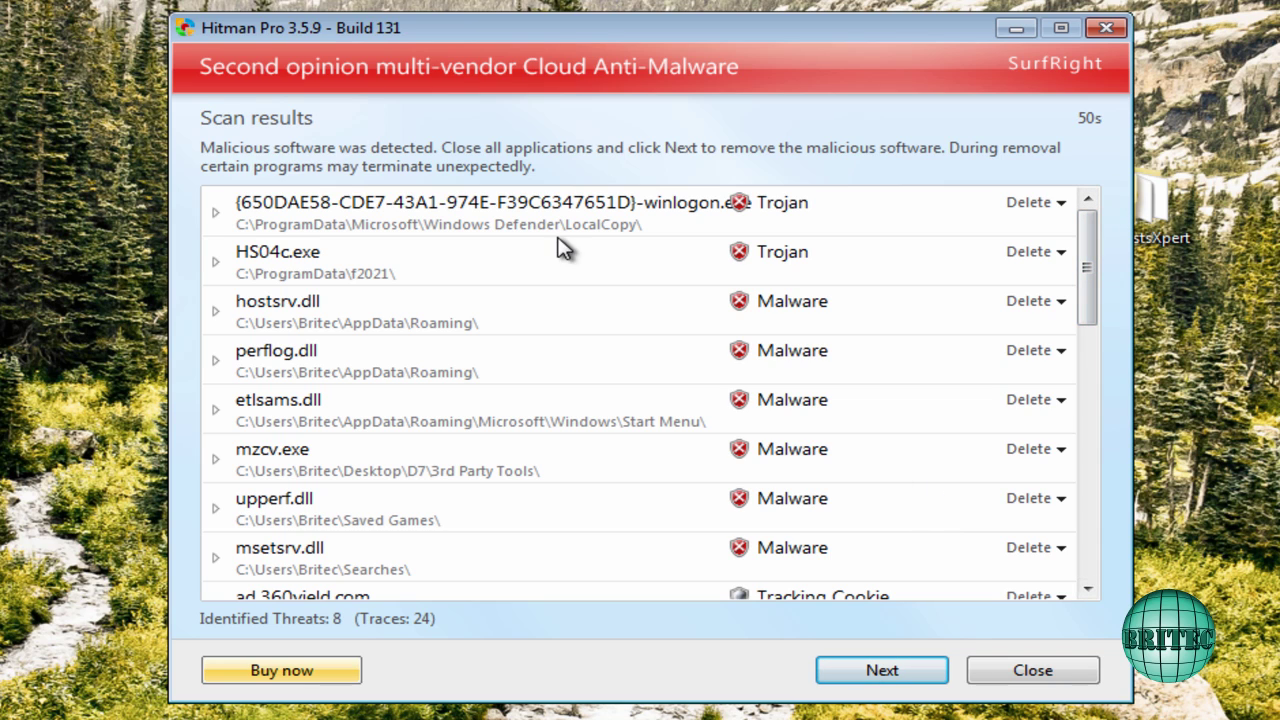
pyautogui.click(889, 673)
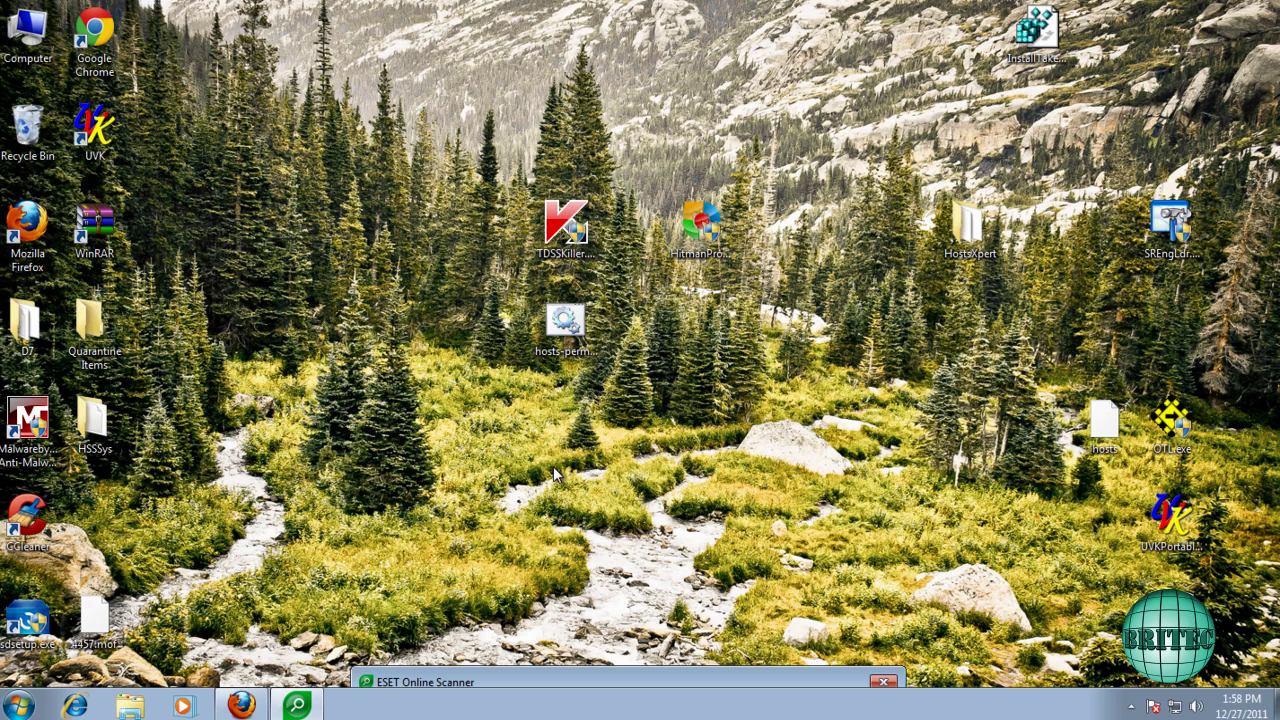
# View the ESET online scan page in Firefox, minimize it, and start the scan from the ESET Online Scanner window
pyautogui.click(241, 706)
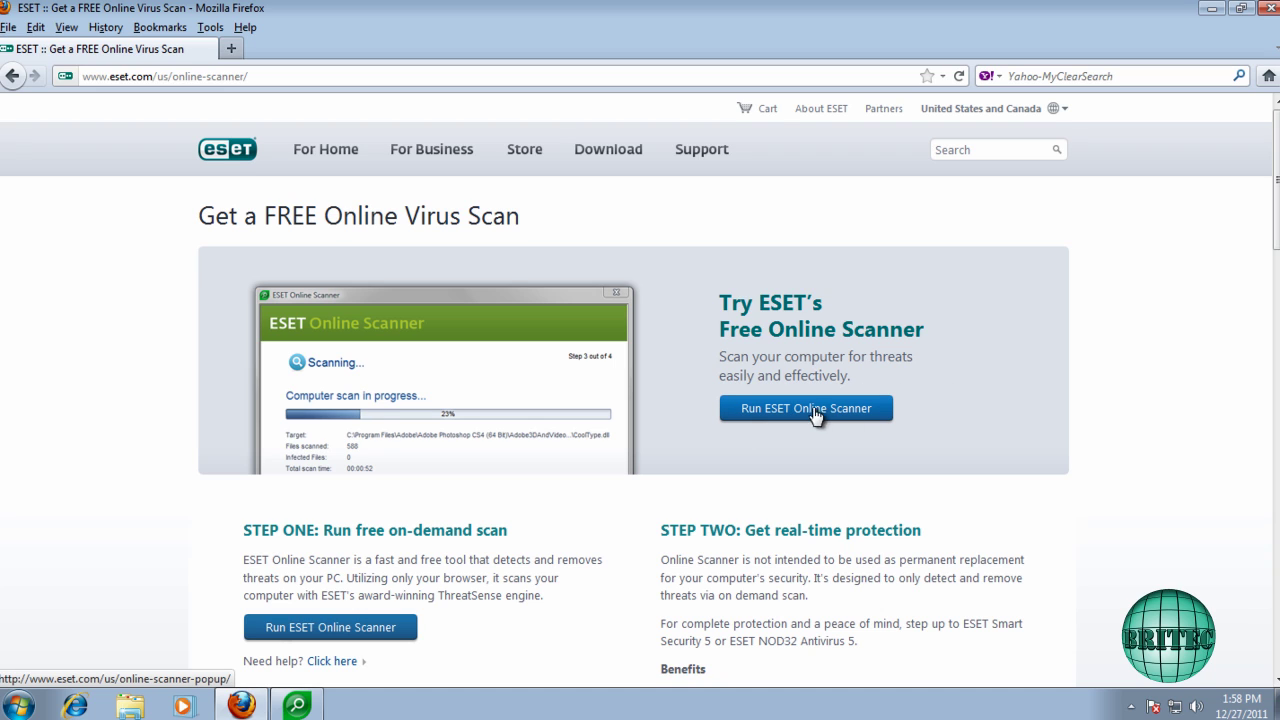
pyautogui.click(1212, 12)
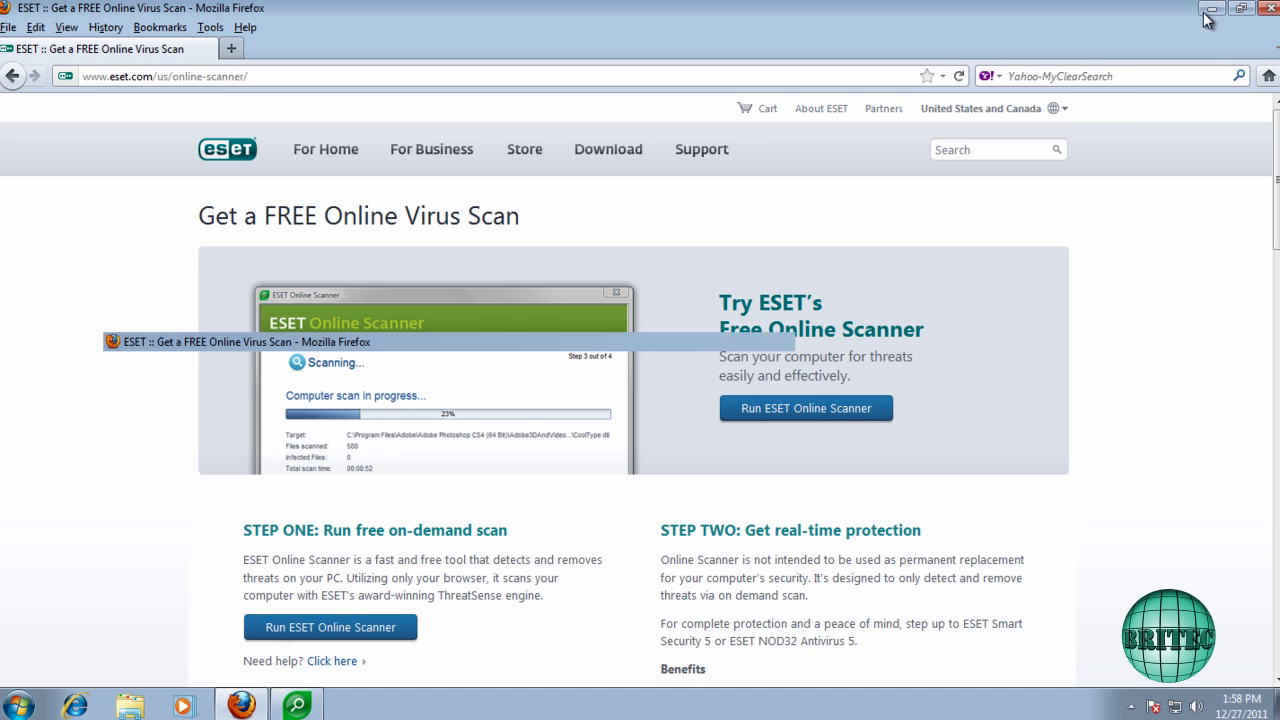
pyautogui.moveTo(556, 685); pyautogui.dragTo(578, 212)
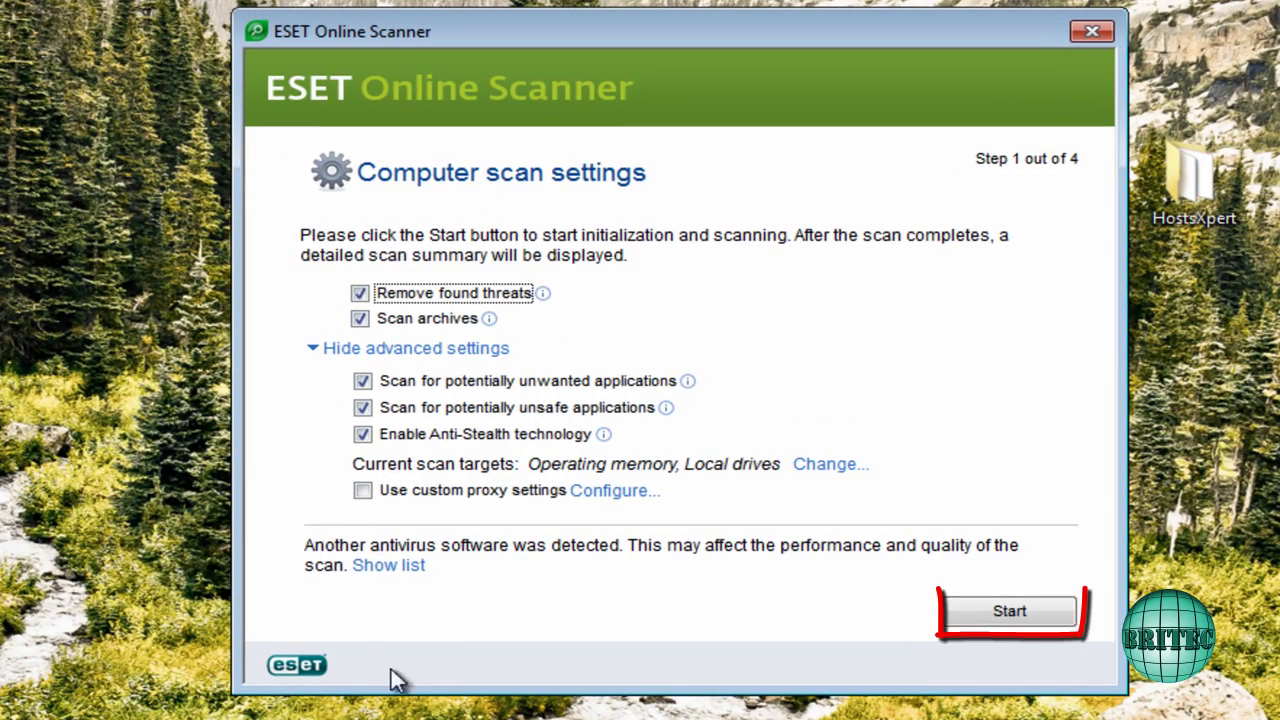
pyautogui.click(1019, 612)
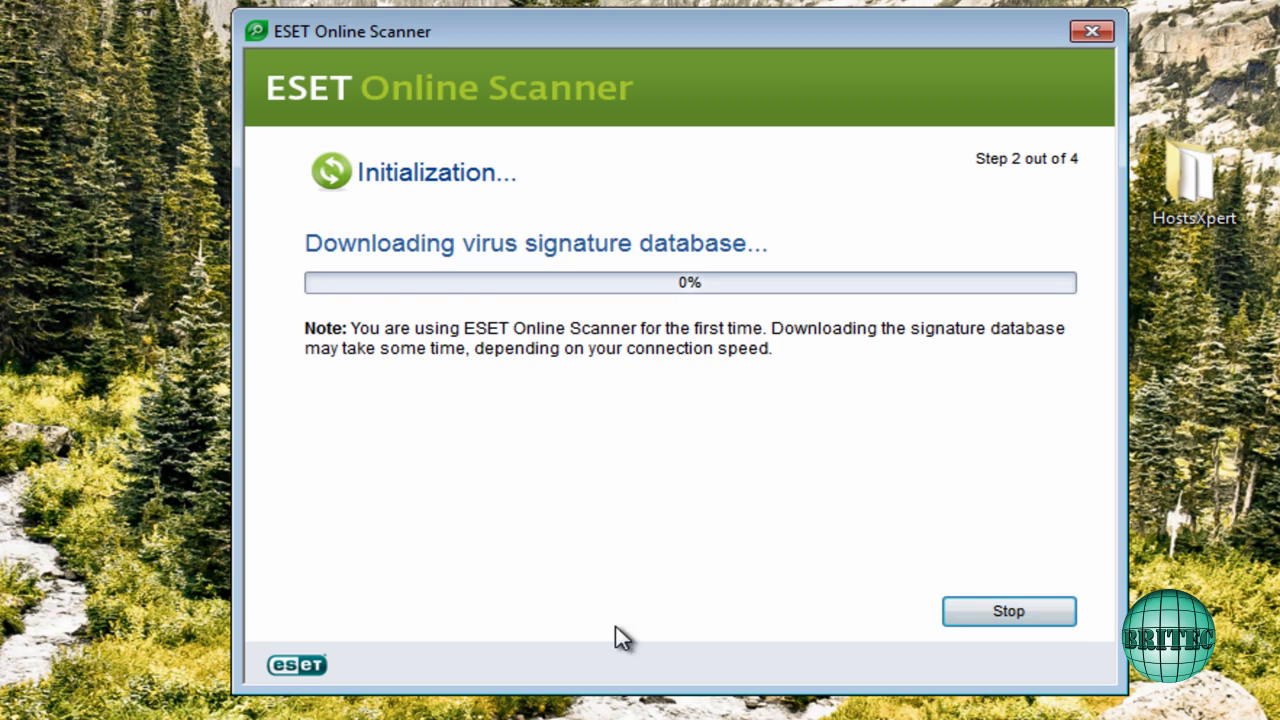